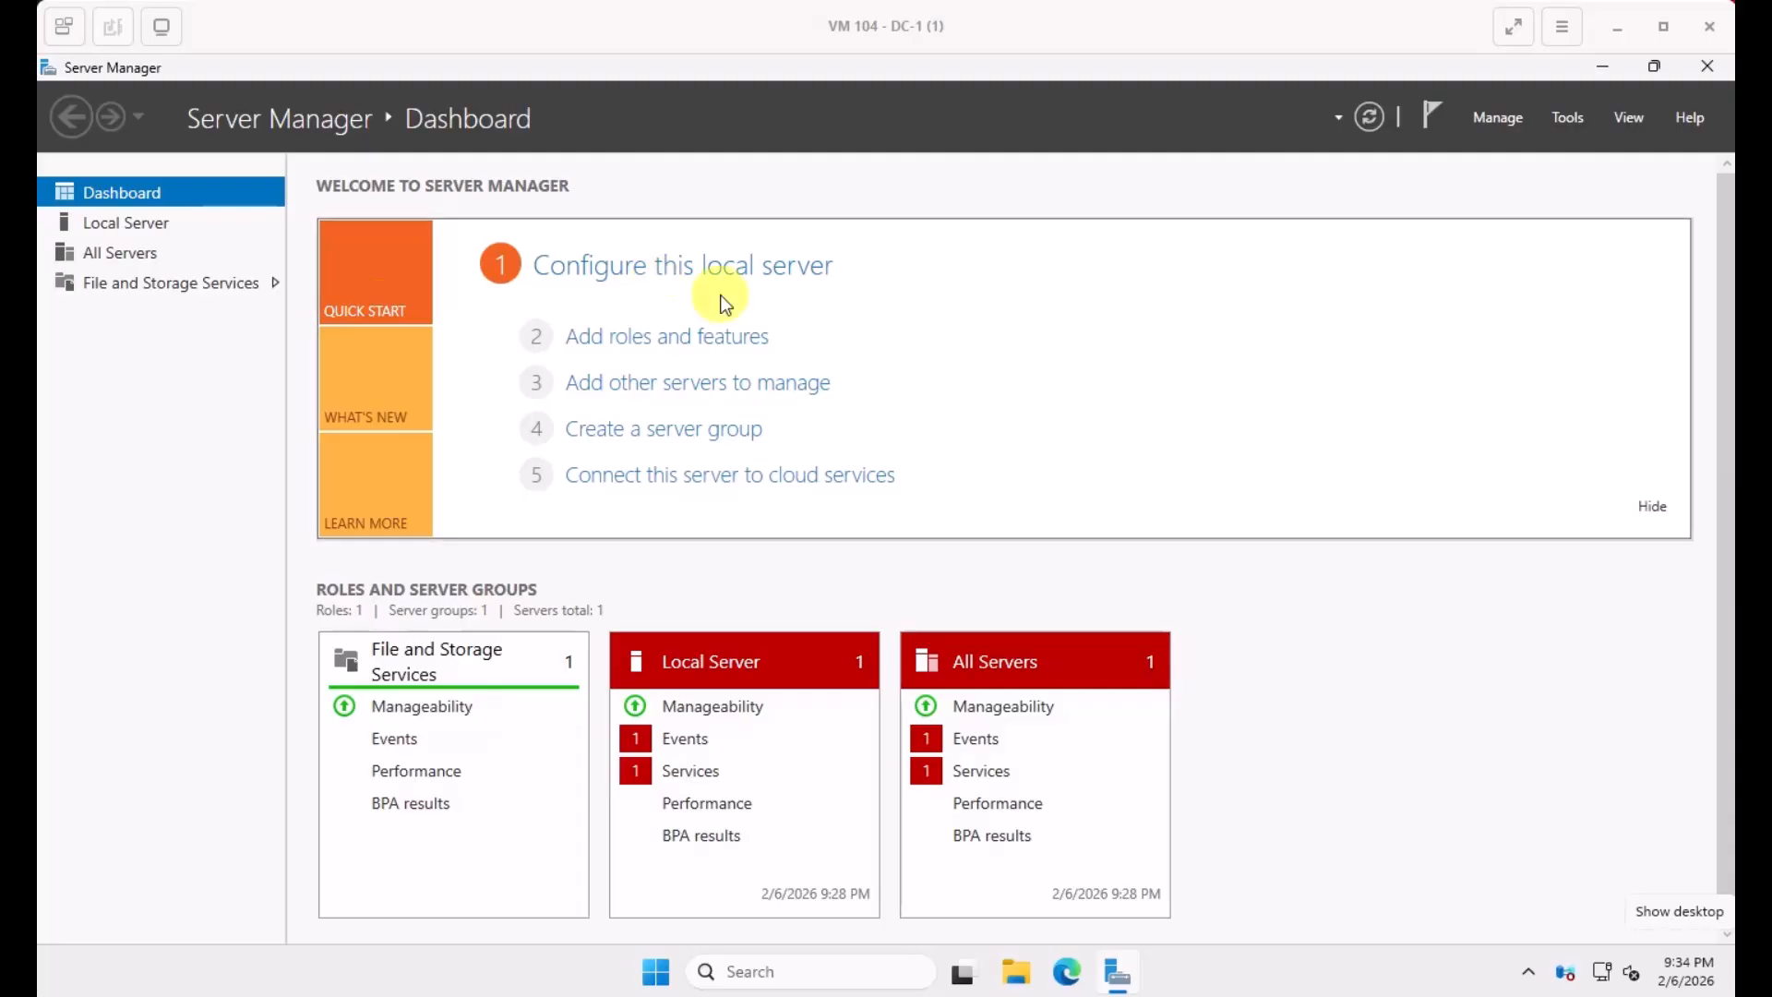
Start adding roles and features as a role-based or feature-based installation on the 10.0.1.15 server from the server pool.
{"action": "left_click", "coordinate": [1501, 118]}
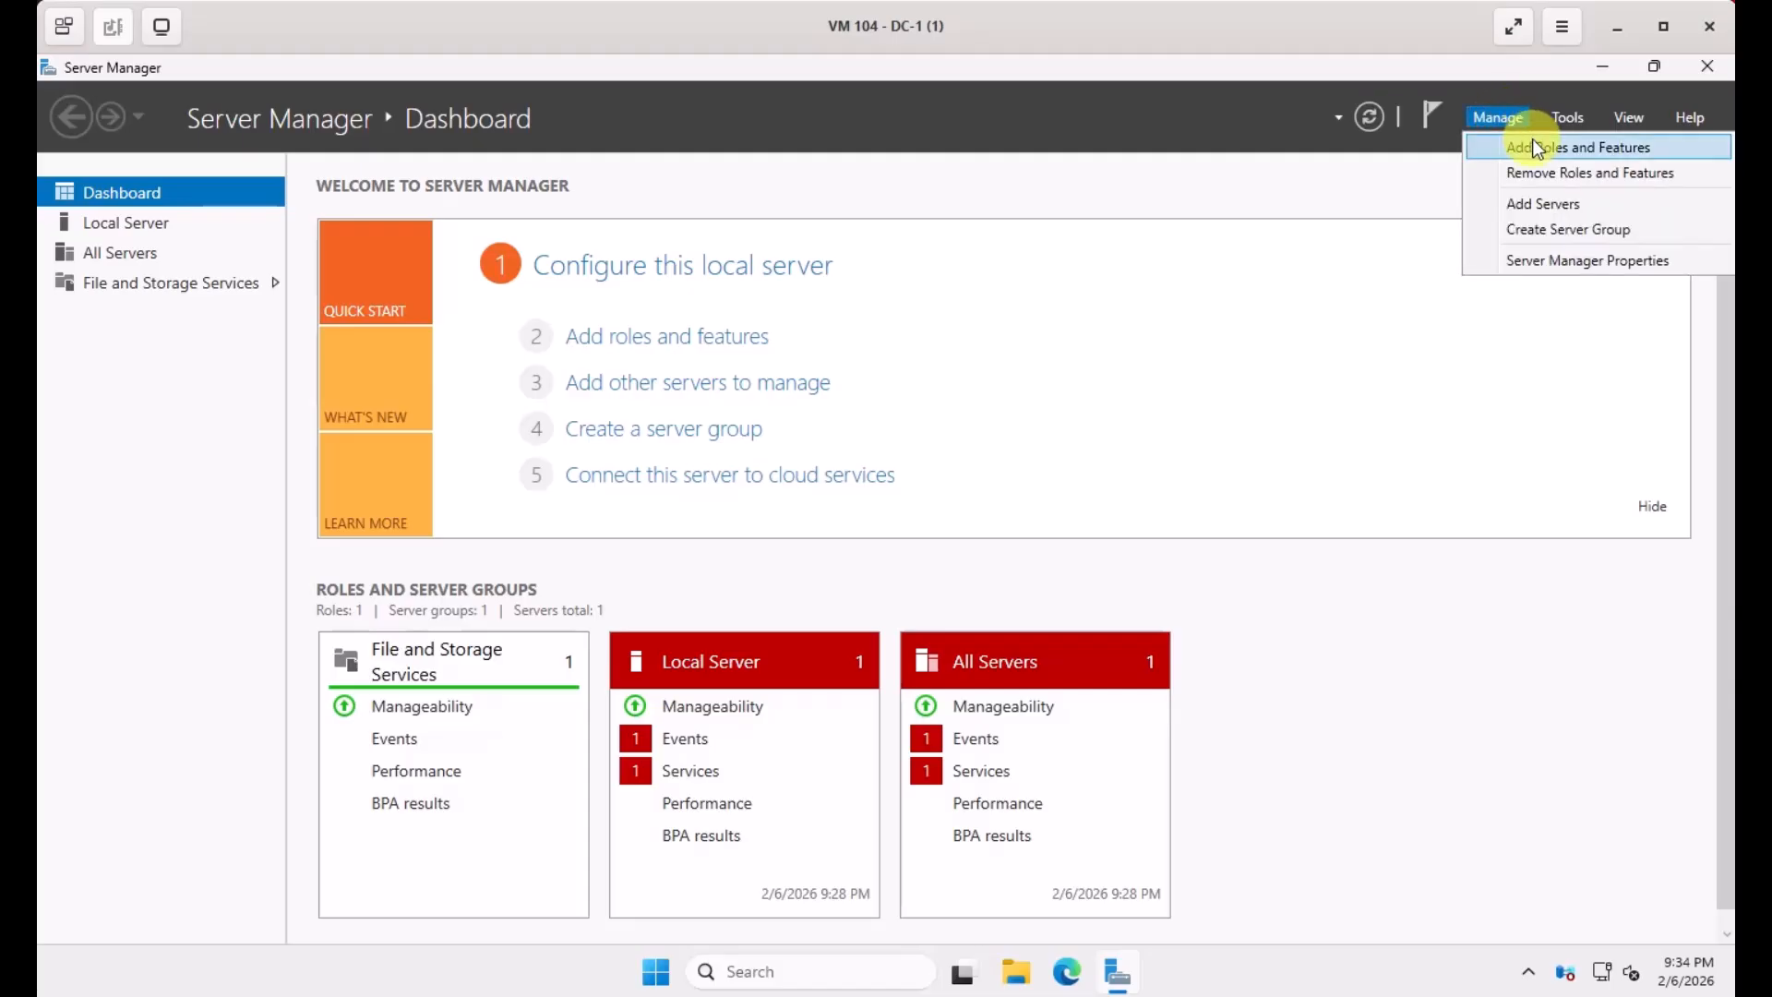
{"action": "left_click", "coordinate": [1529, 146]}
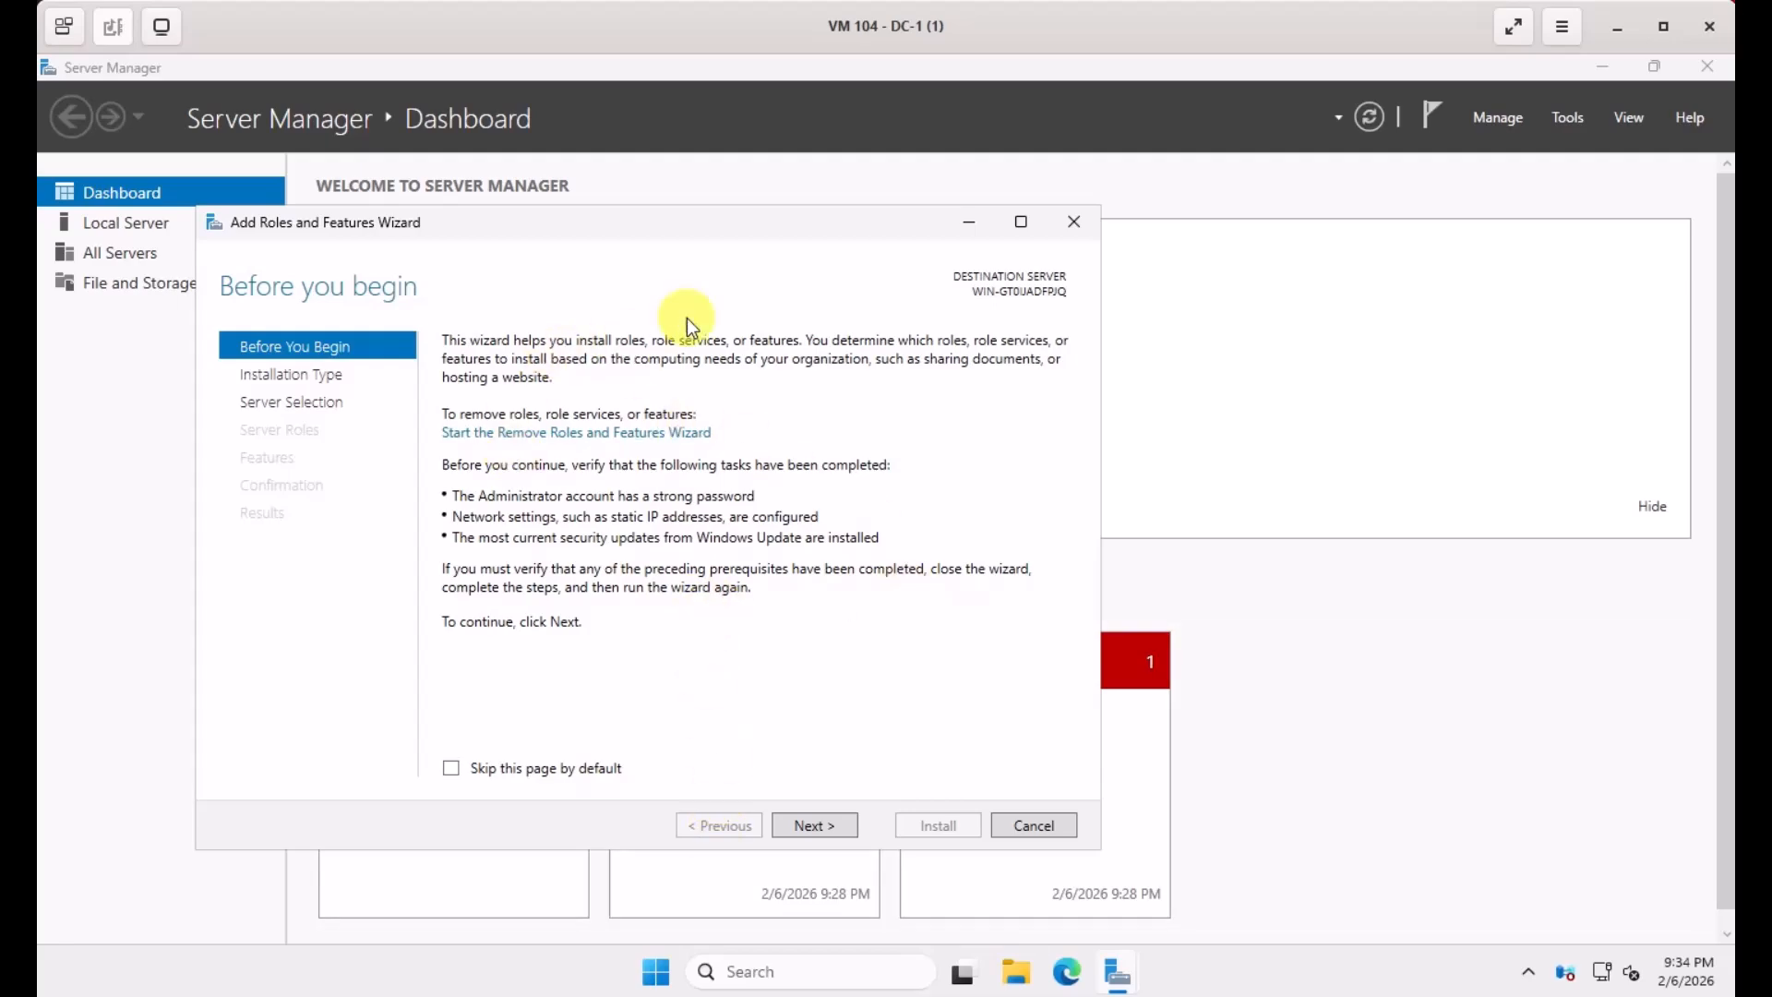
{"action": "left_click", "coordinate": [815, 827]}
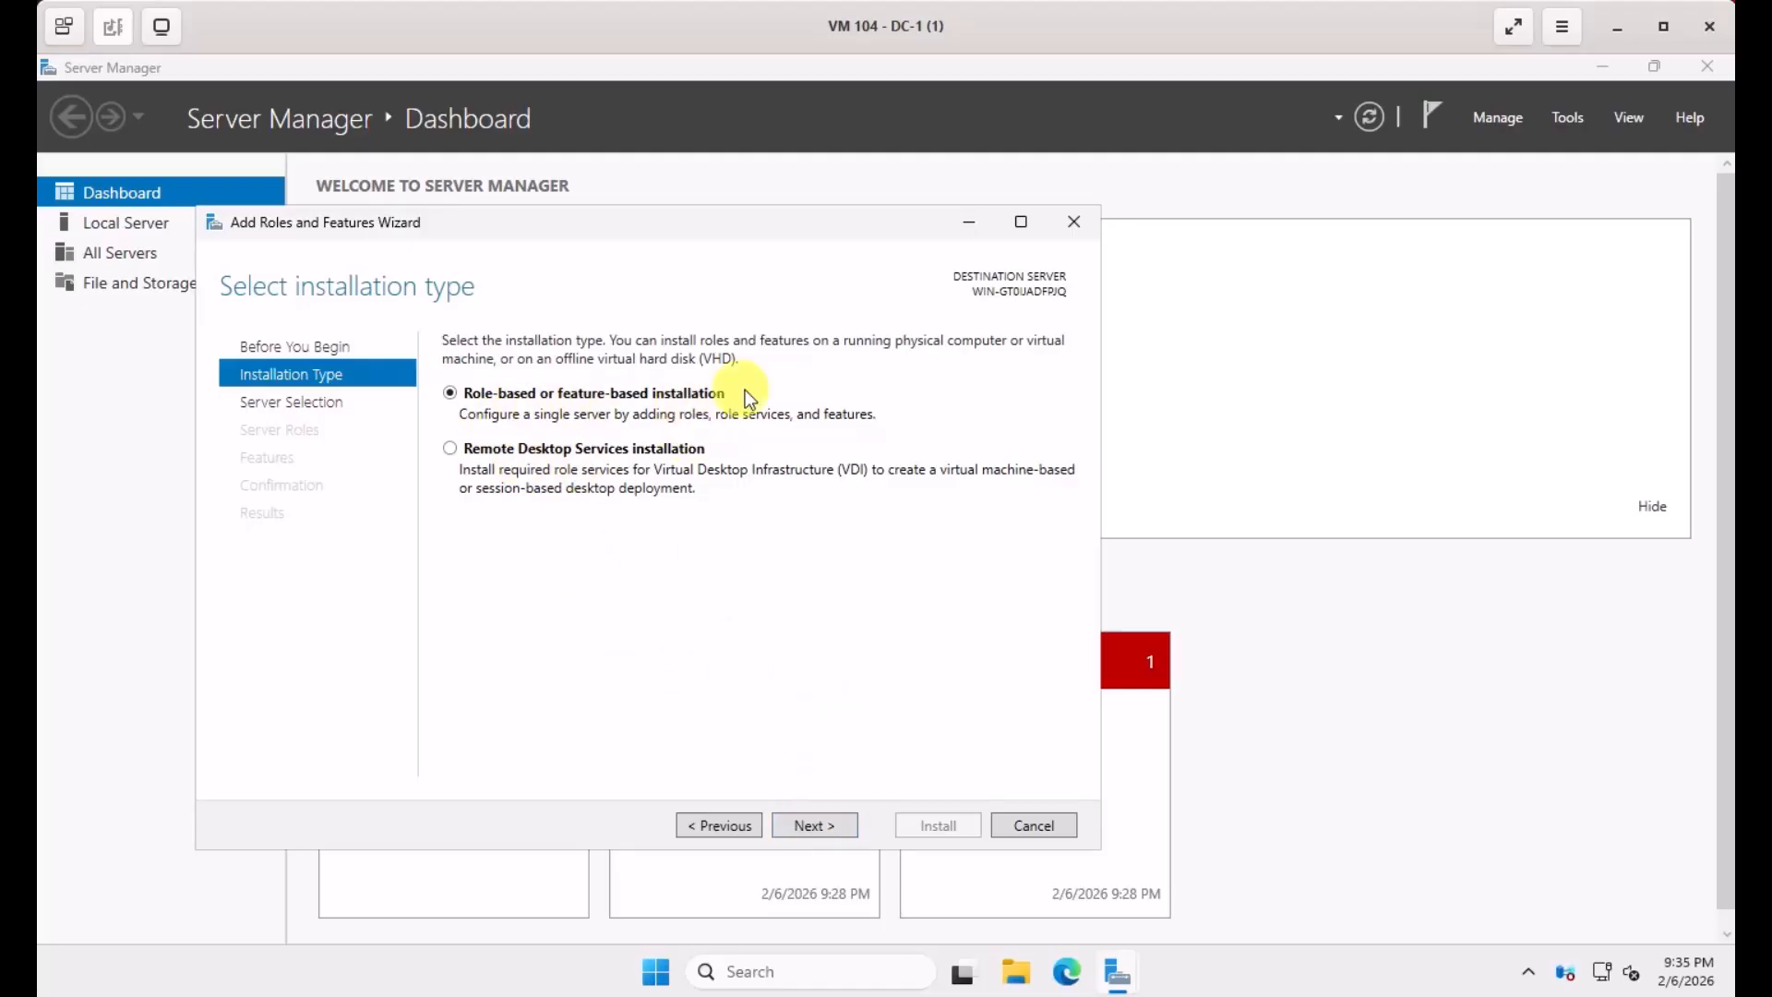
{"action": "left_click", "coordinate": [802, 828]}
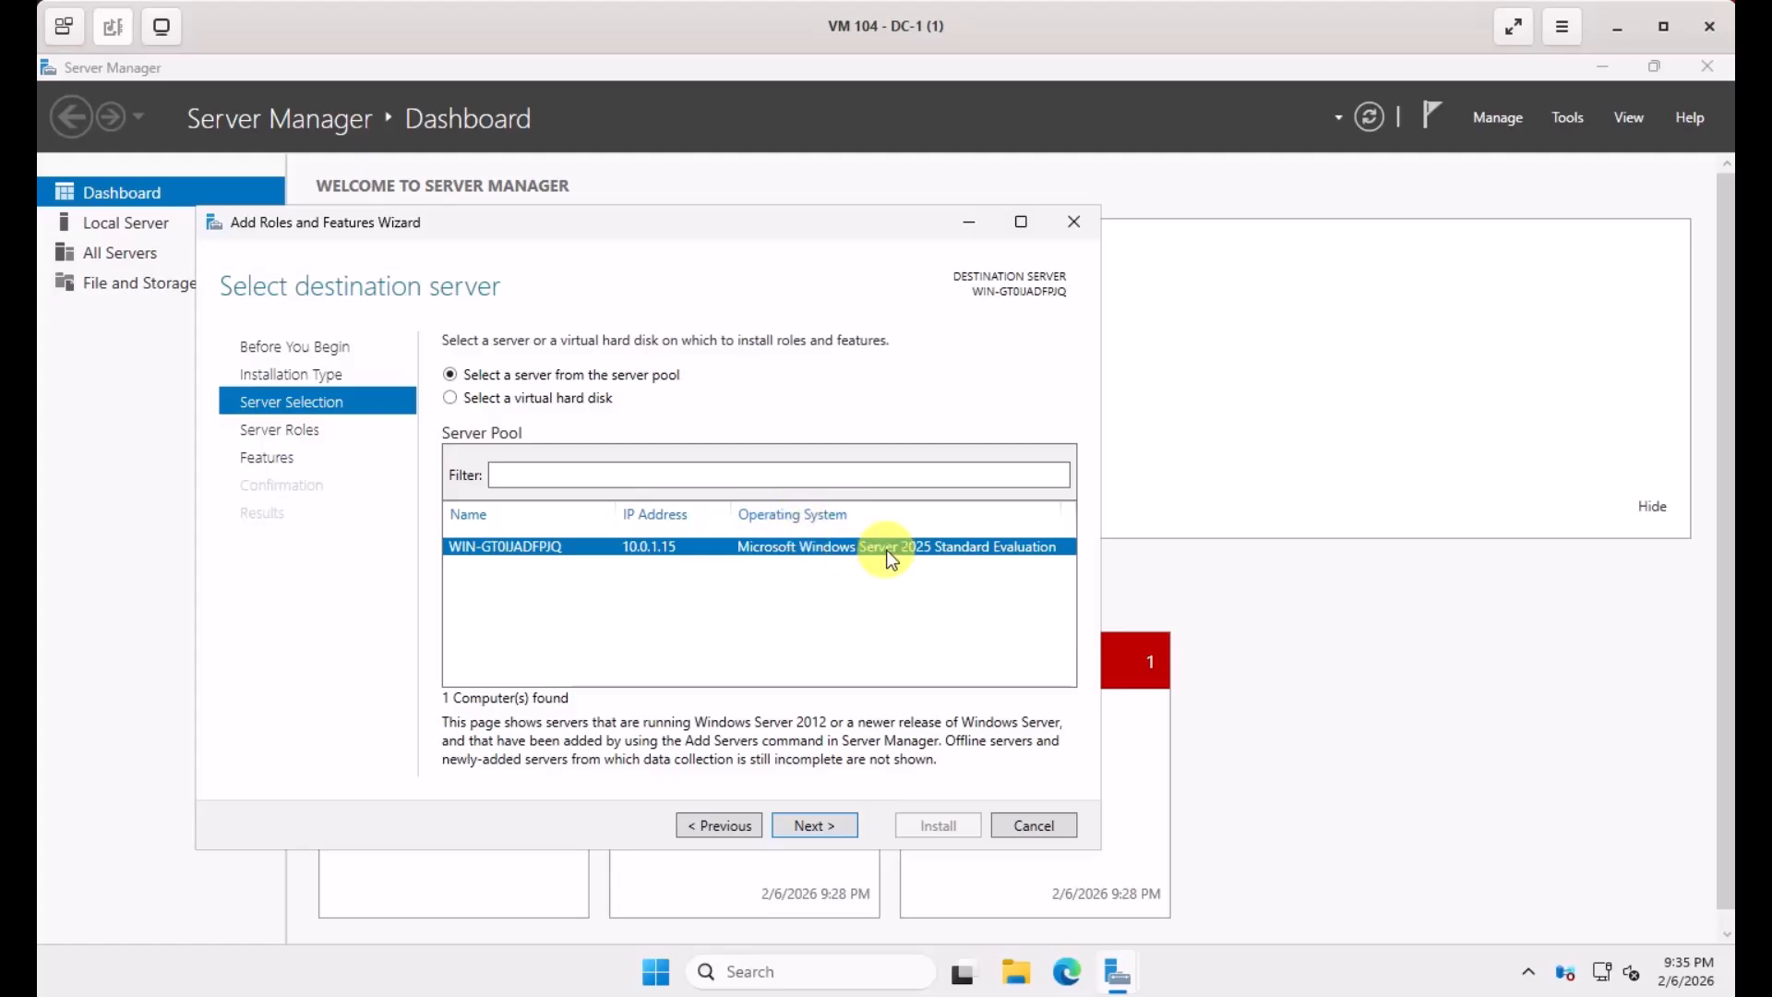
{"action": "left_click", "coordinate": [825, 824]}
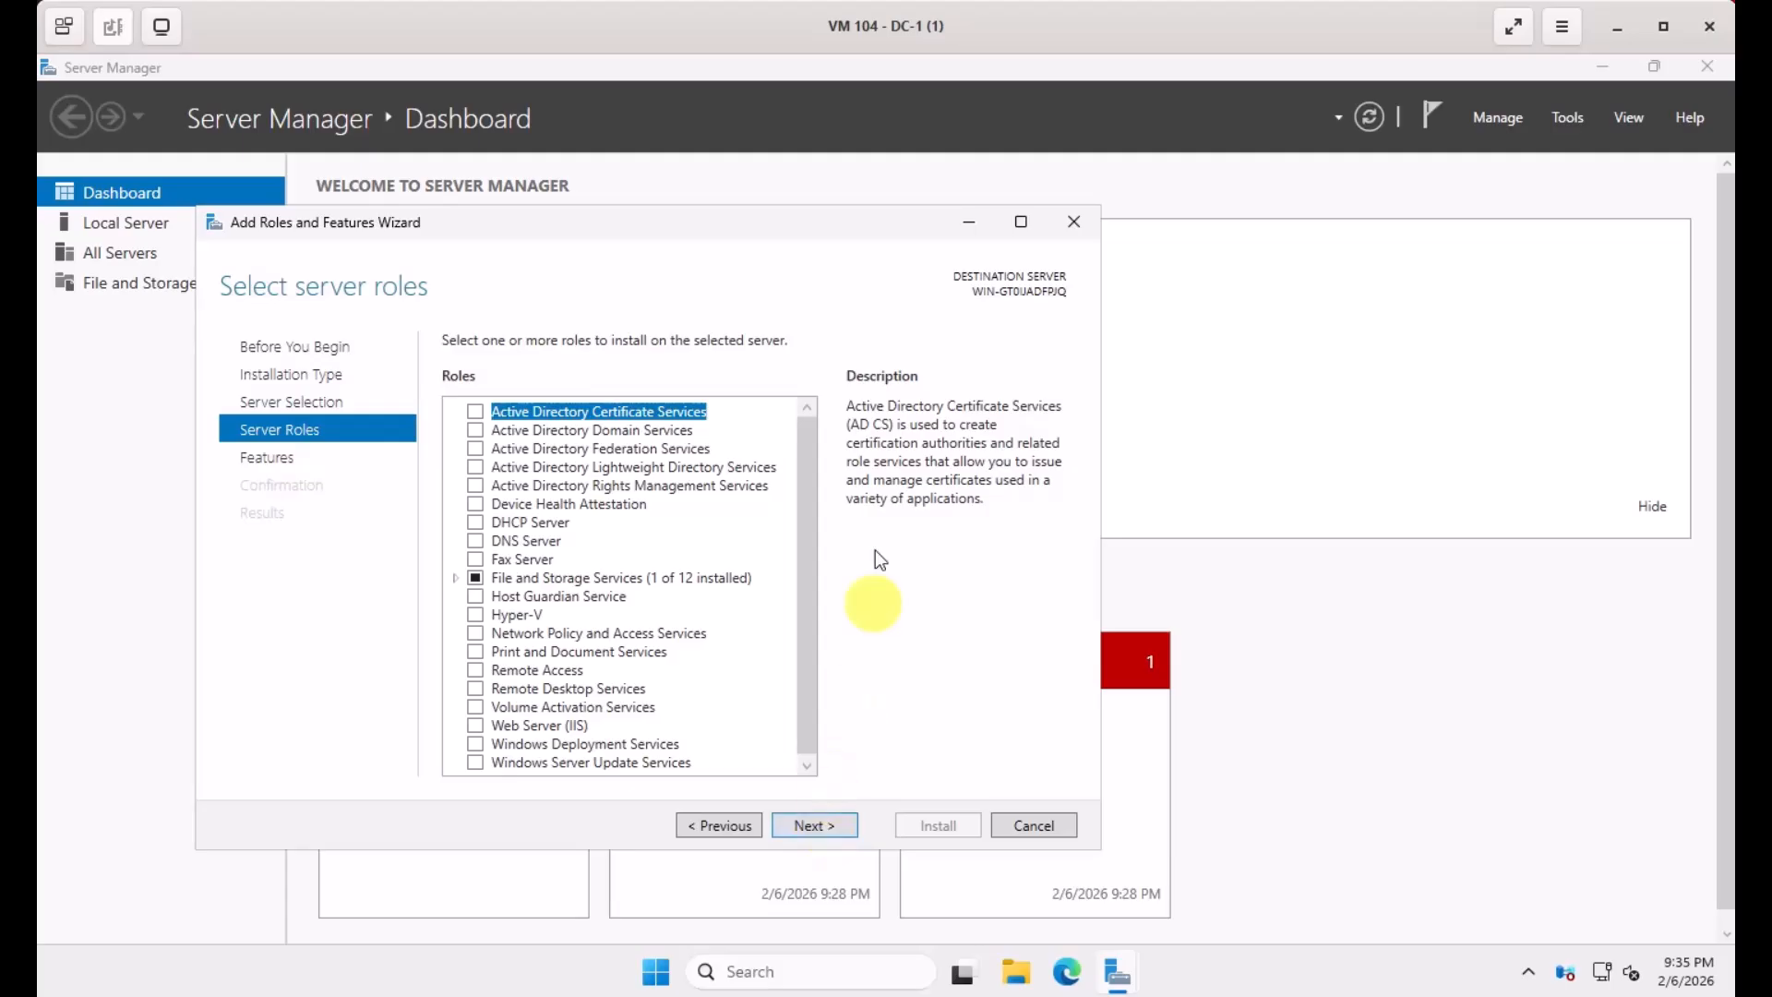
Select the Active Directory Domain Services role with its required features and management tools, keeping the default feature selection.
{"action": "left_click", "coordinate": [474, 431]}
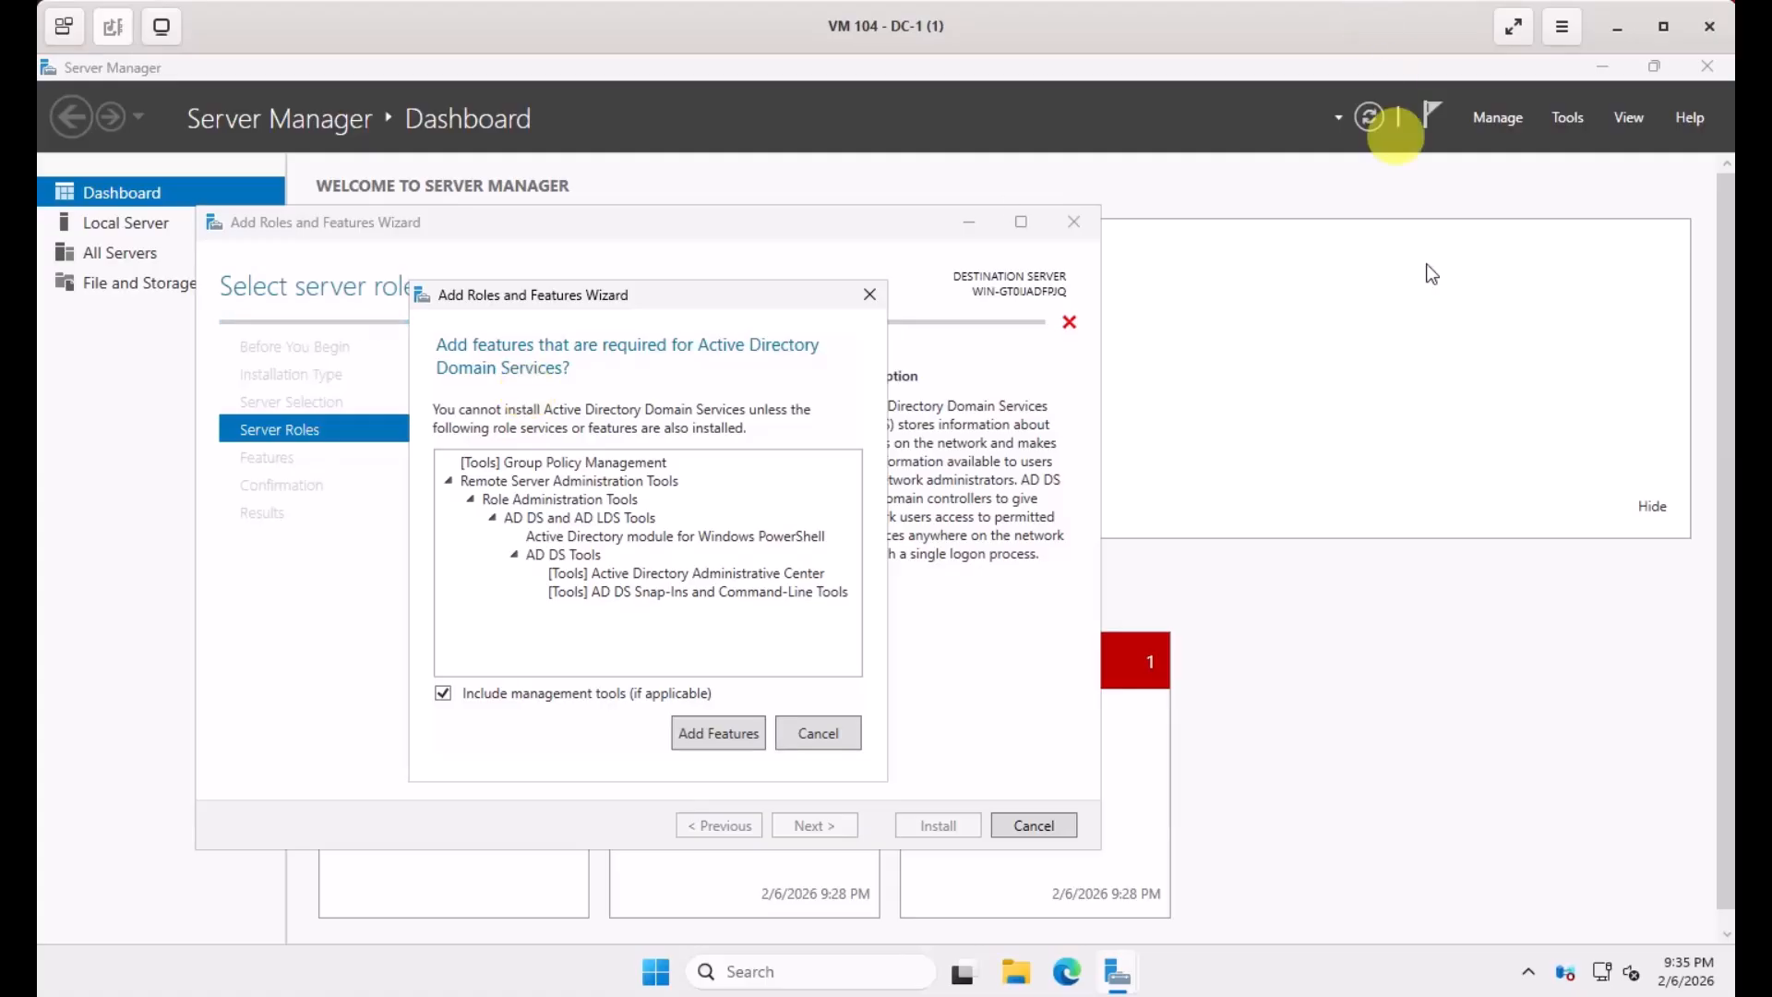
{"action": "left_click", "coordinate": [716, 734]}
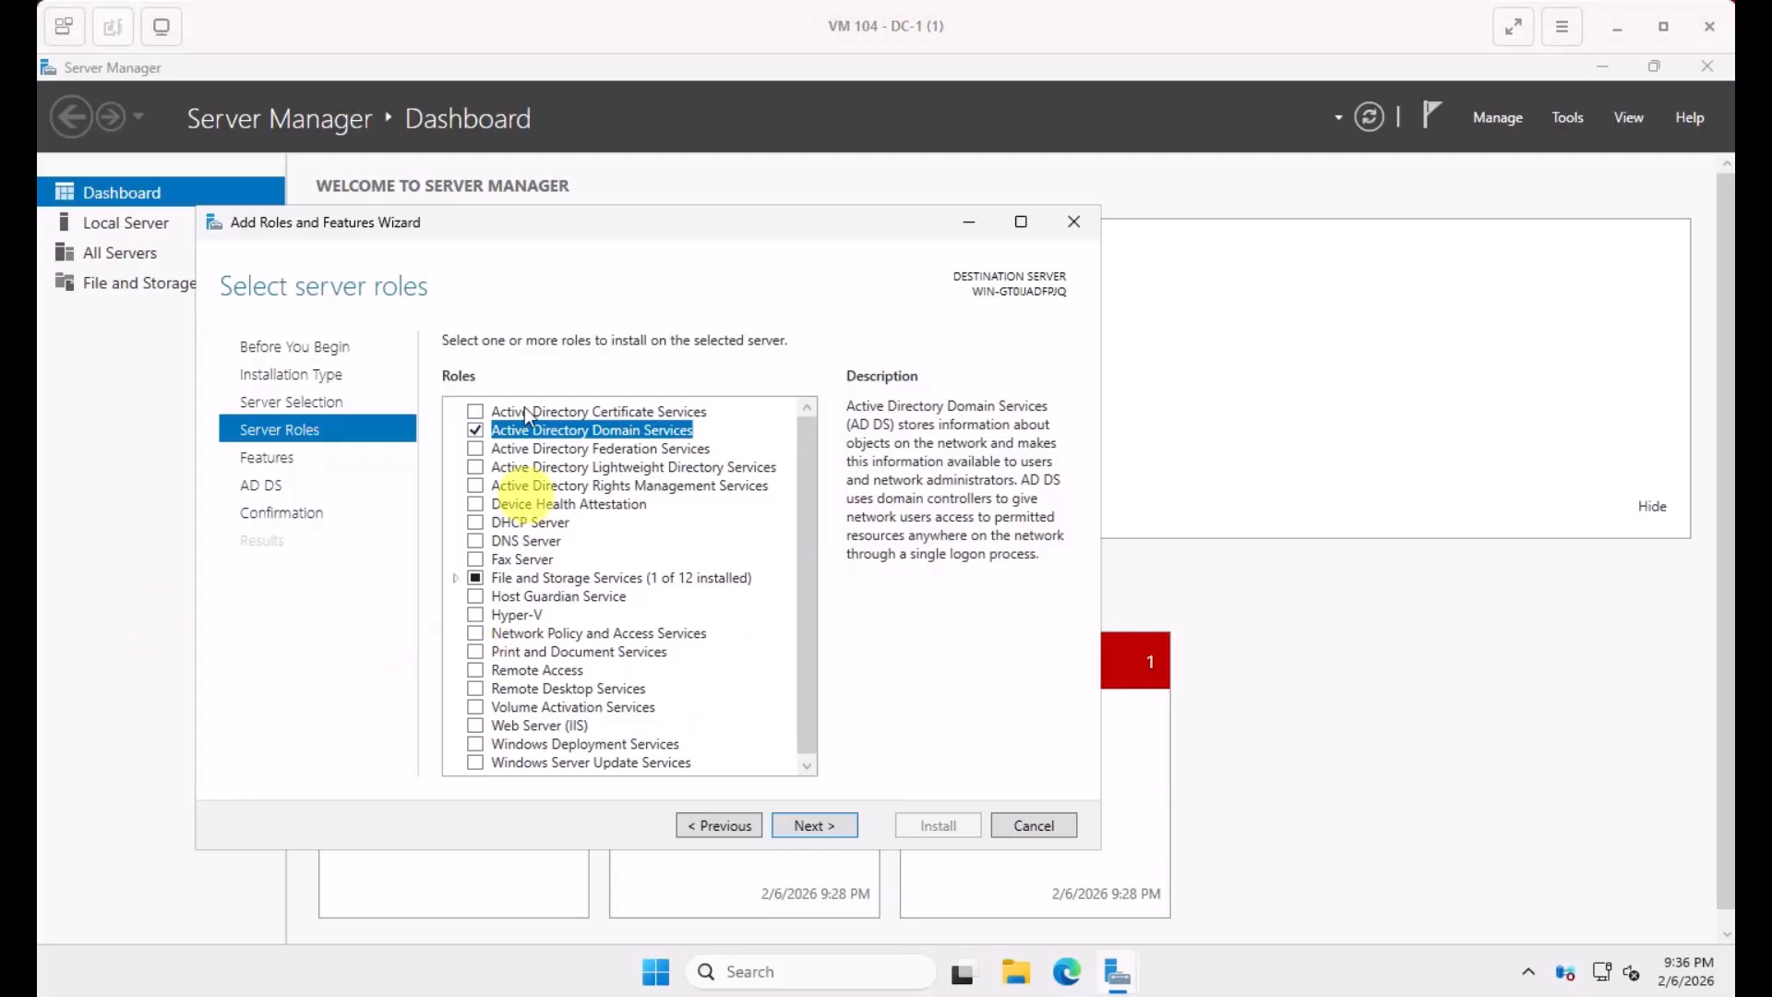
{"action": "left_click", "coordinate": [814, 825]}
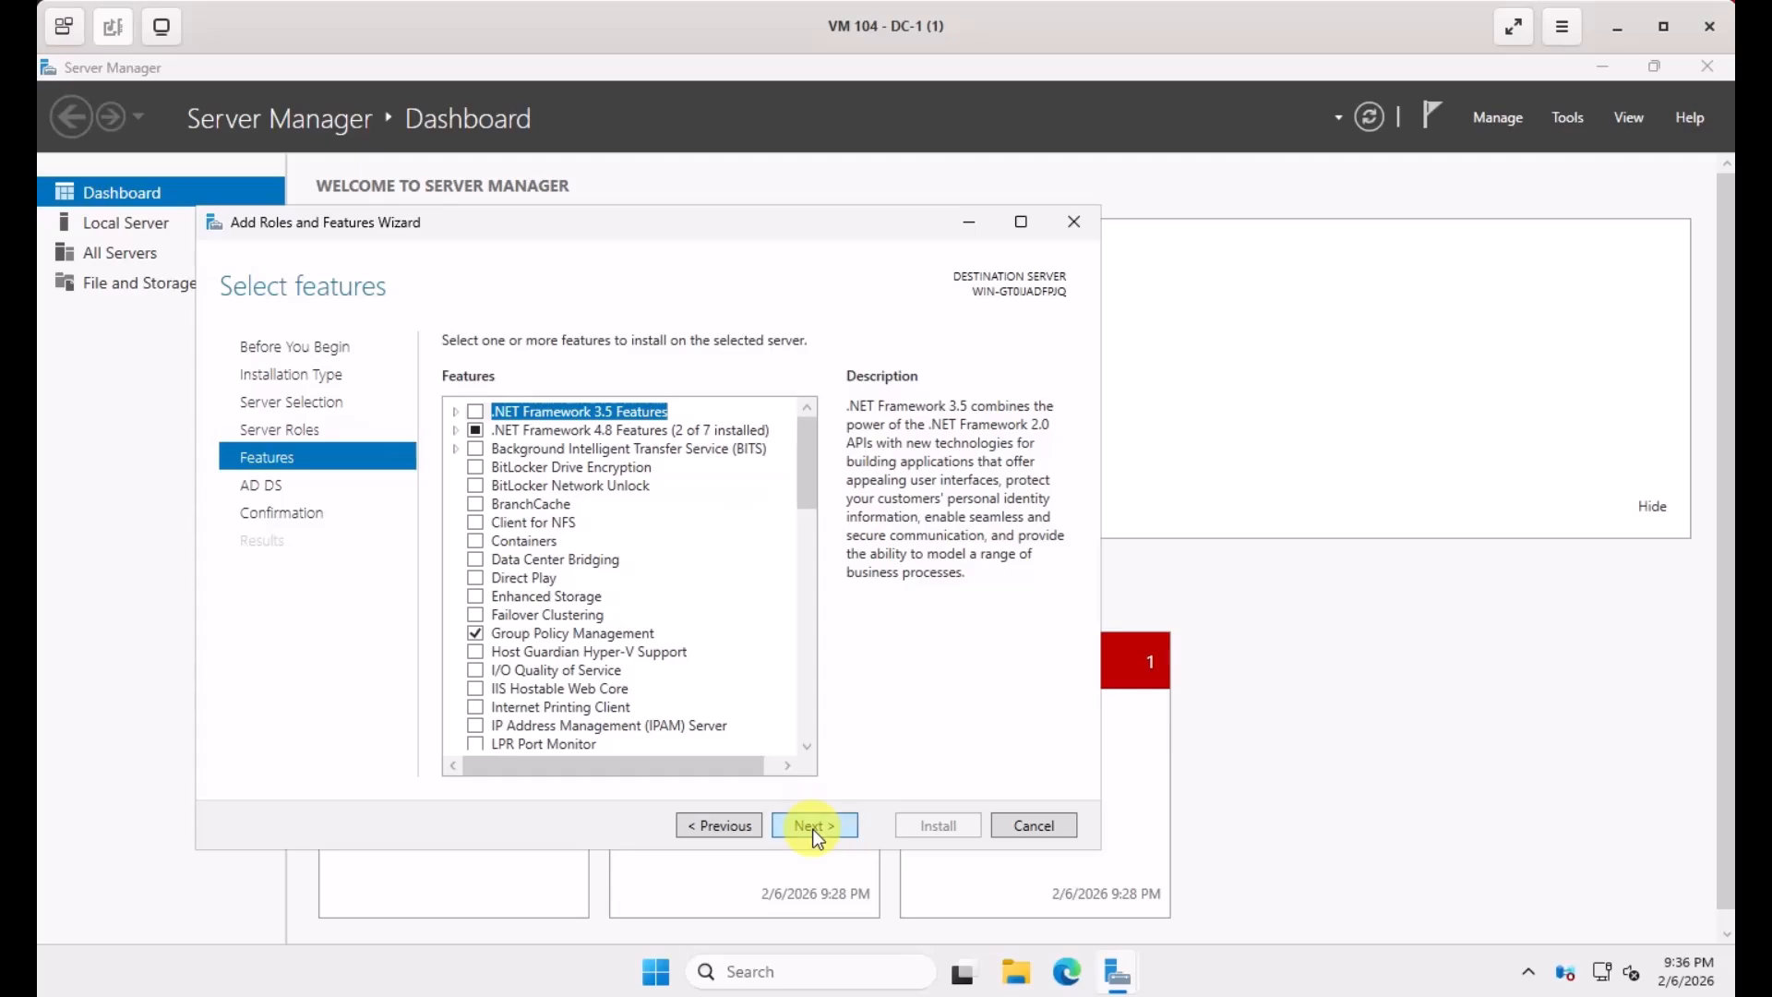
{"action": "left_click", "coordinate": [815, 830]}
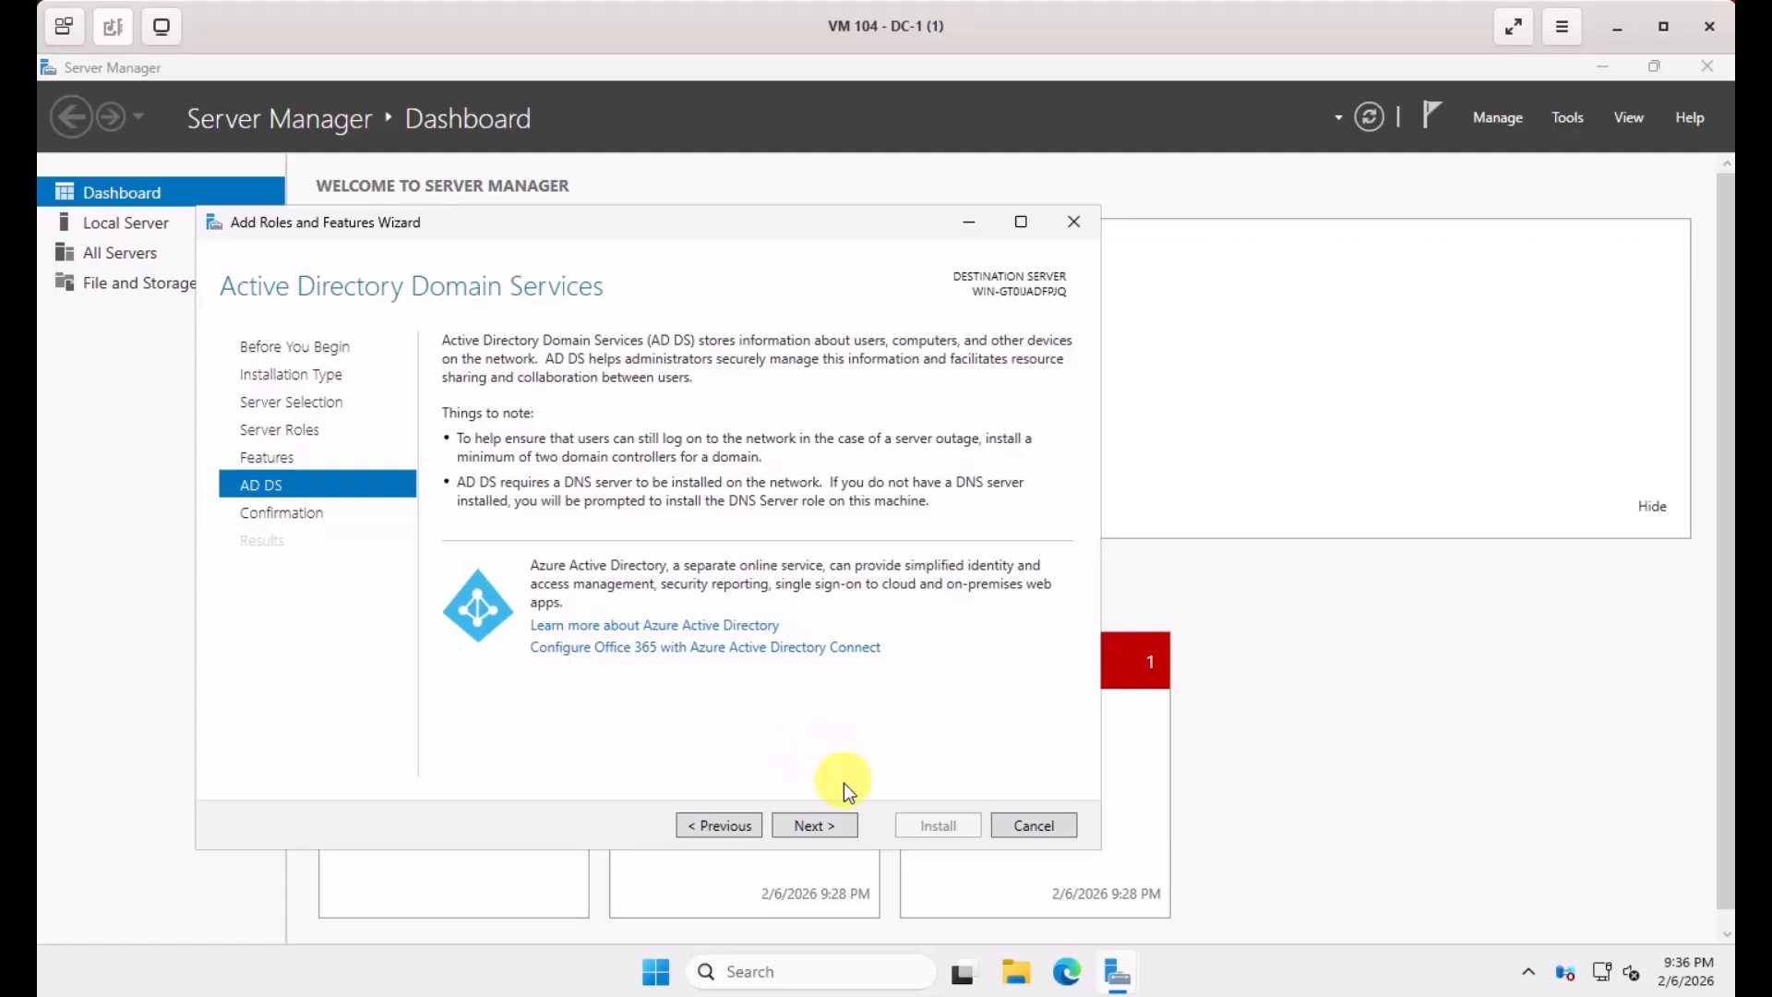
{"action": "left_click", "coordinate": [823, 825]}
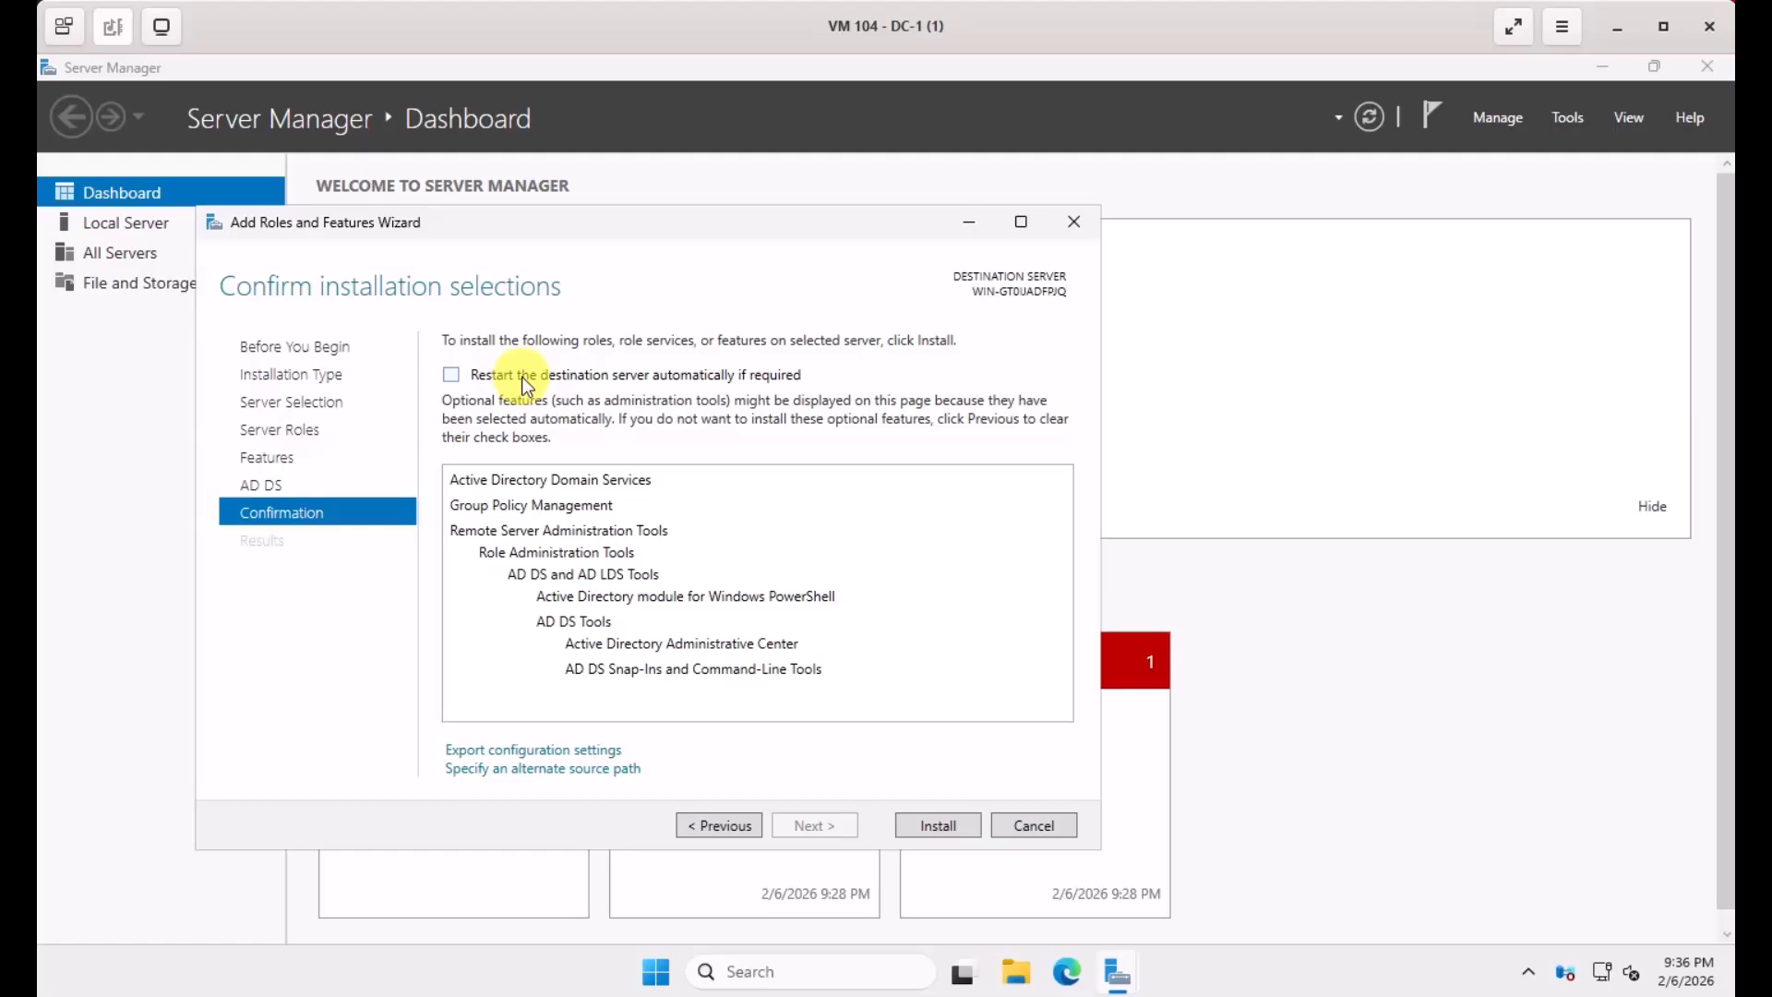
Allow the destination server to restart automatically if required and install the selected role.
{"action": "left_click", "coordinate": [451, 375]}
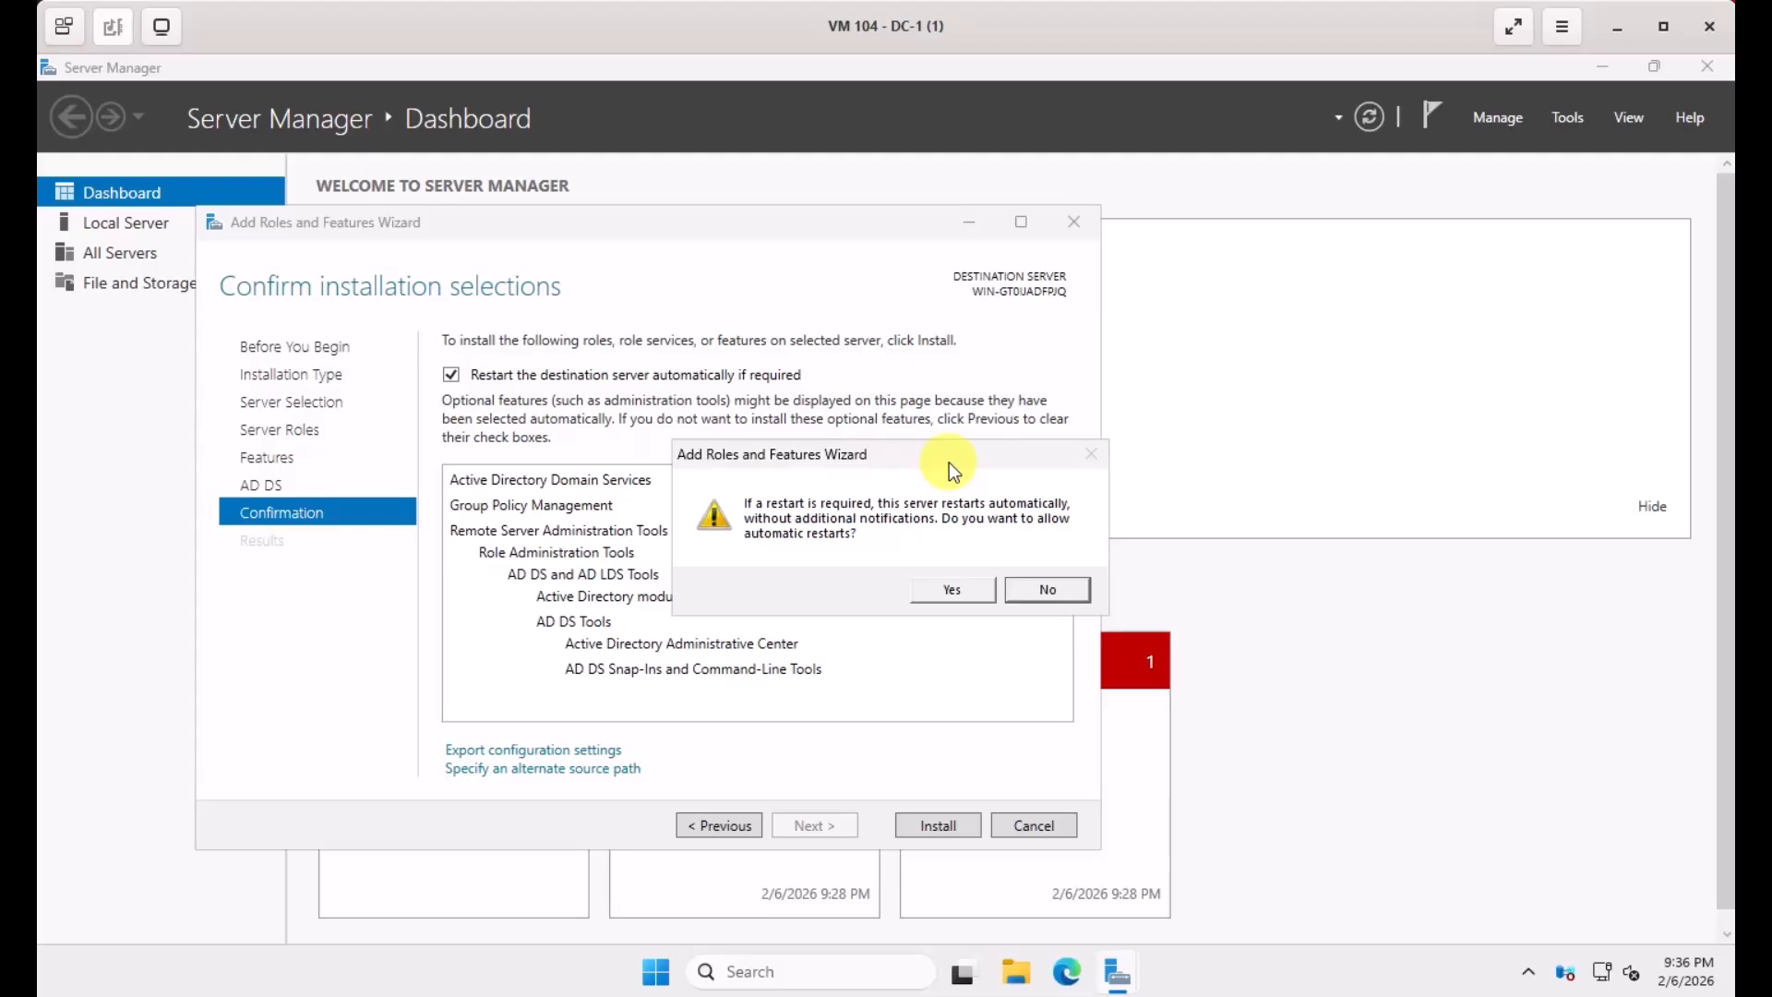
{"action": "left_click", "coordinate": [956, 591]}
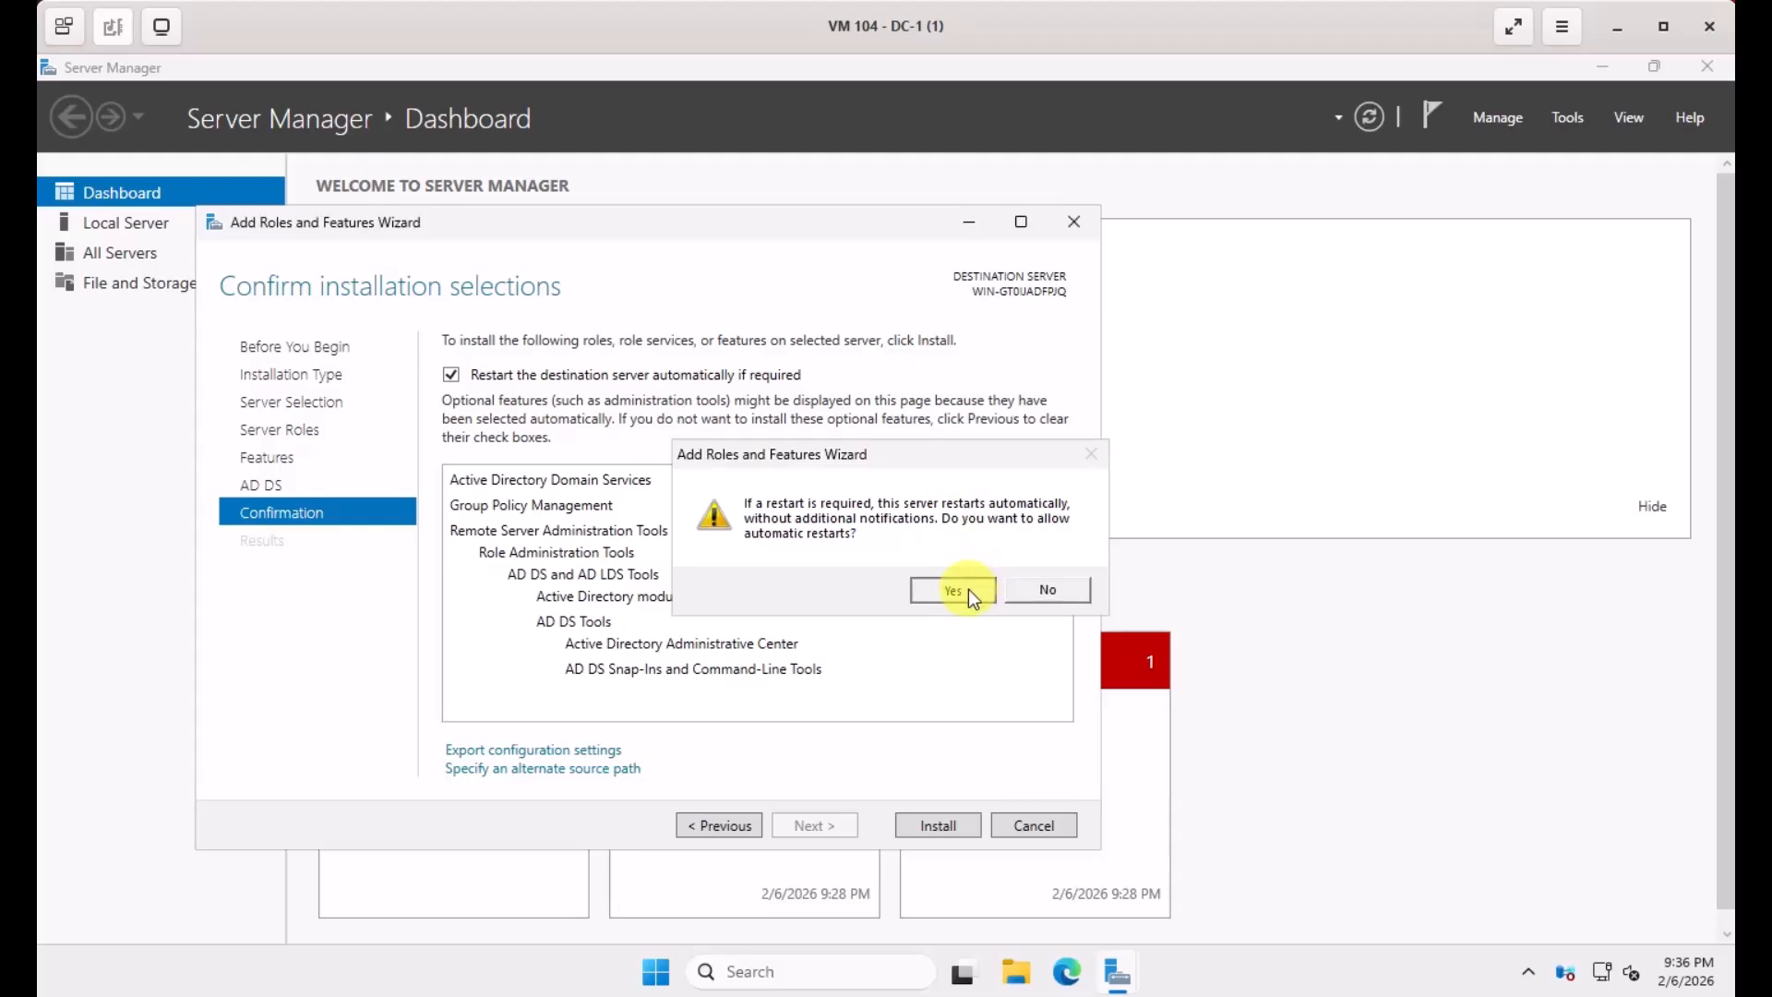
{"action": "left_click", "coordinate": [968, 589]}
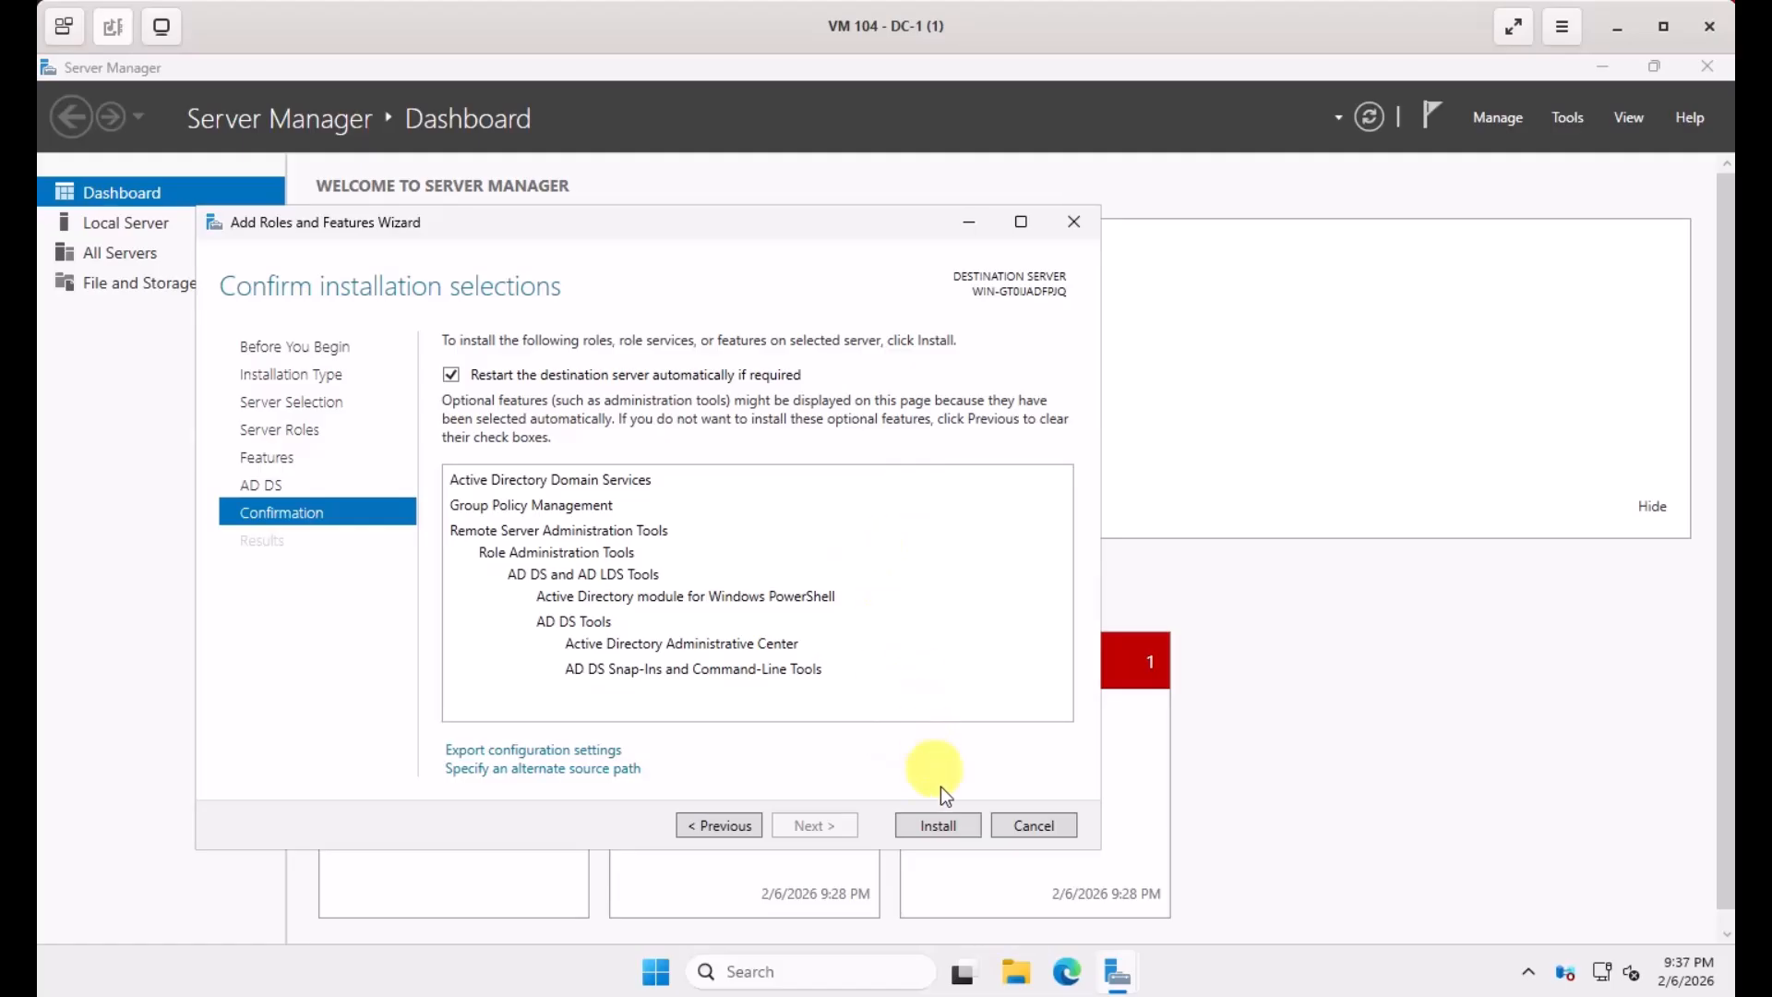
{"action": "left_click", "coordinate": [951, 834]}
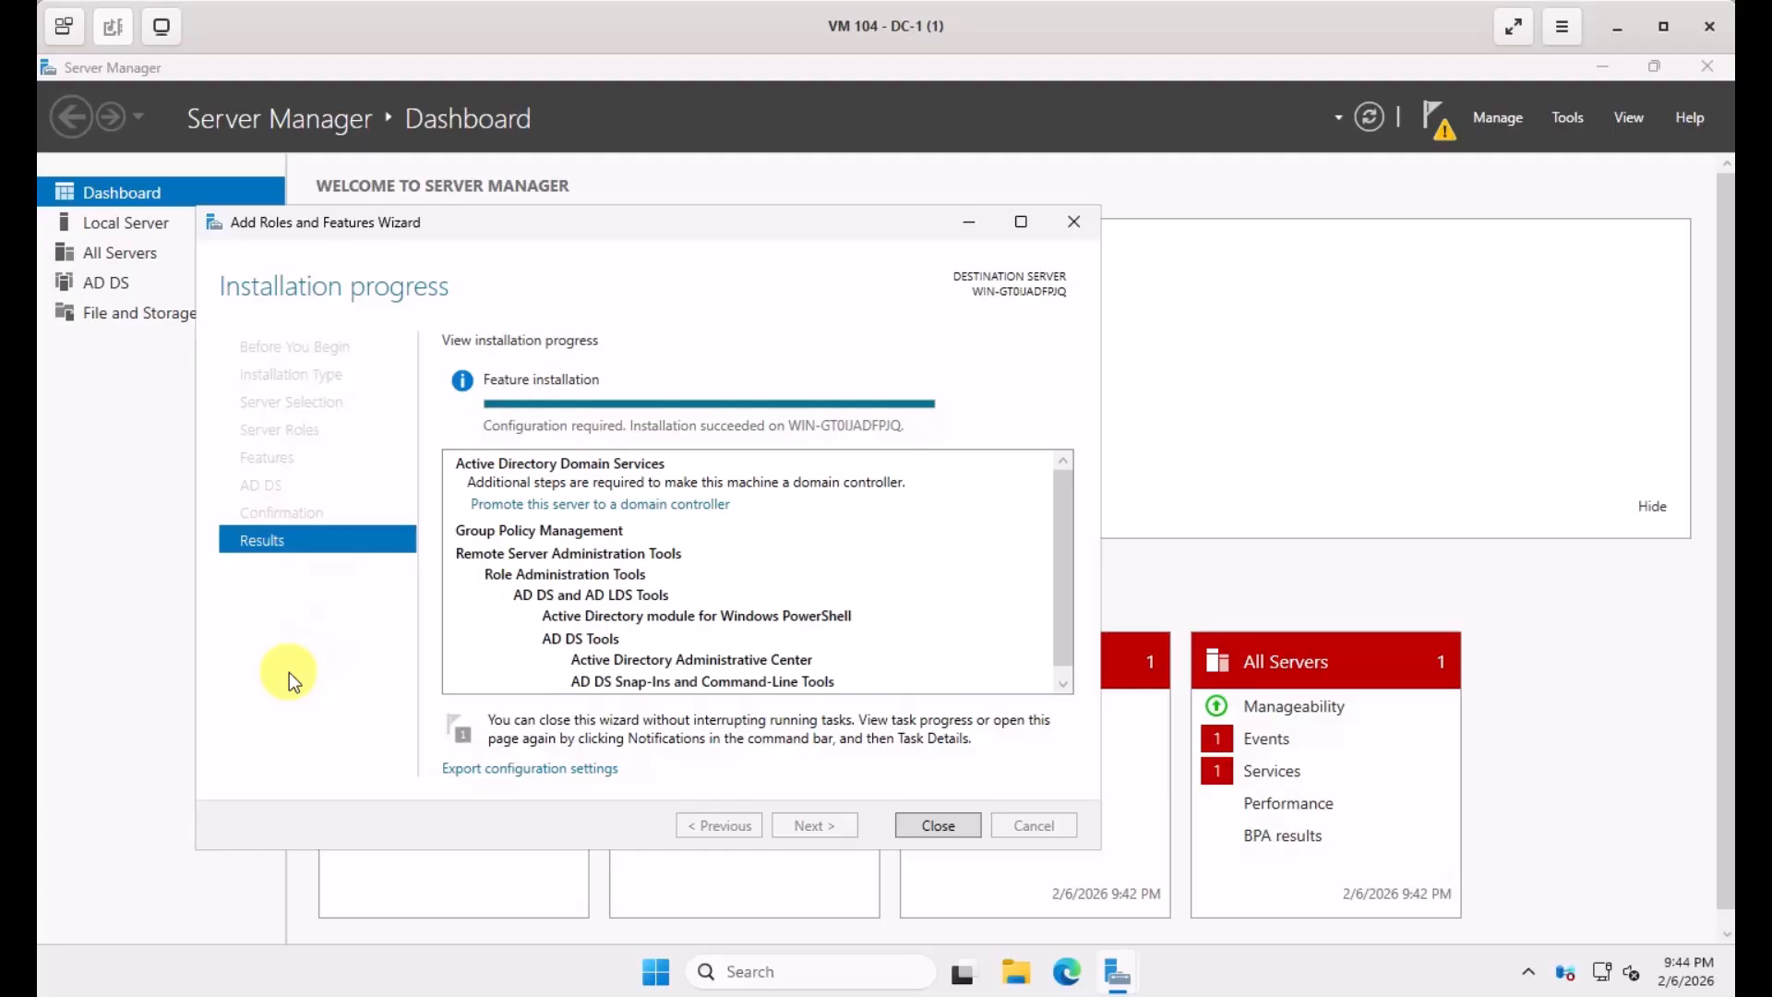
Begin promoting the server to a domain controller by adding a new forest with root domain name ECorp.local.
{"action": "left_click", "coordinate": [646, 505]}
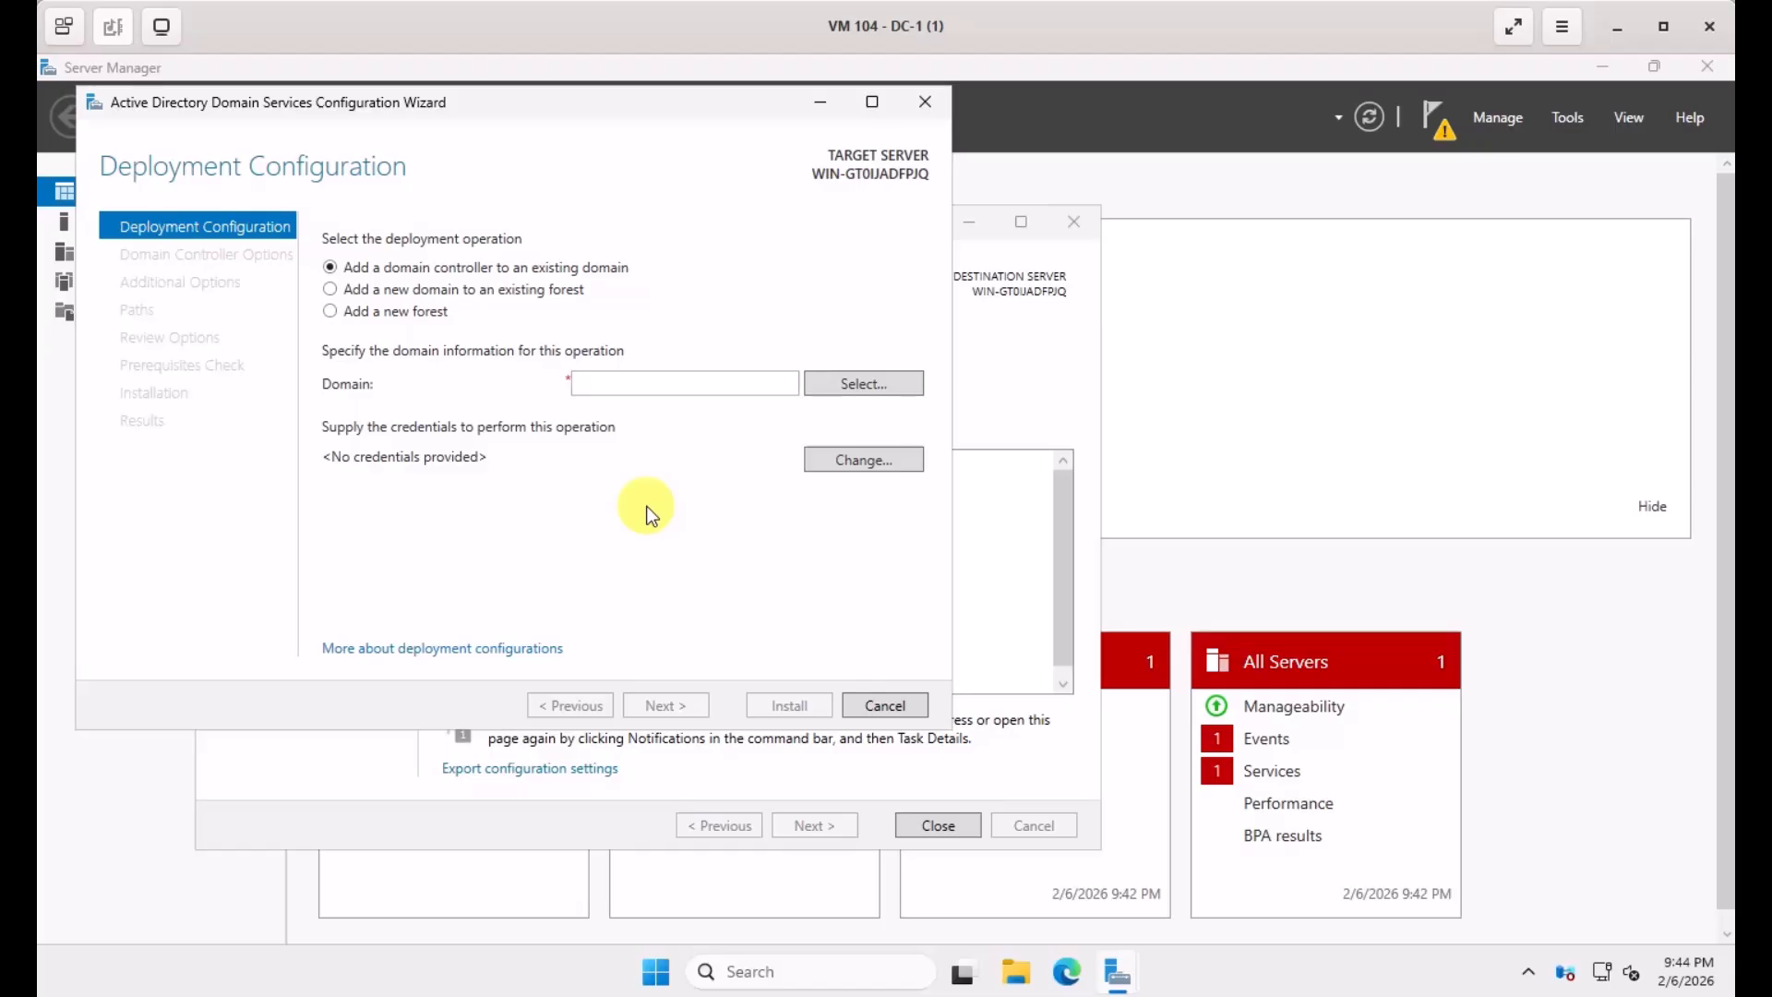
{"action": "left_click", "coordinate": [331, 312]}
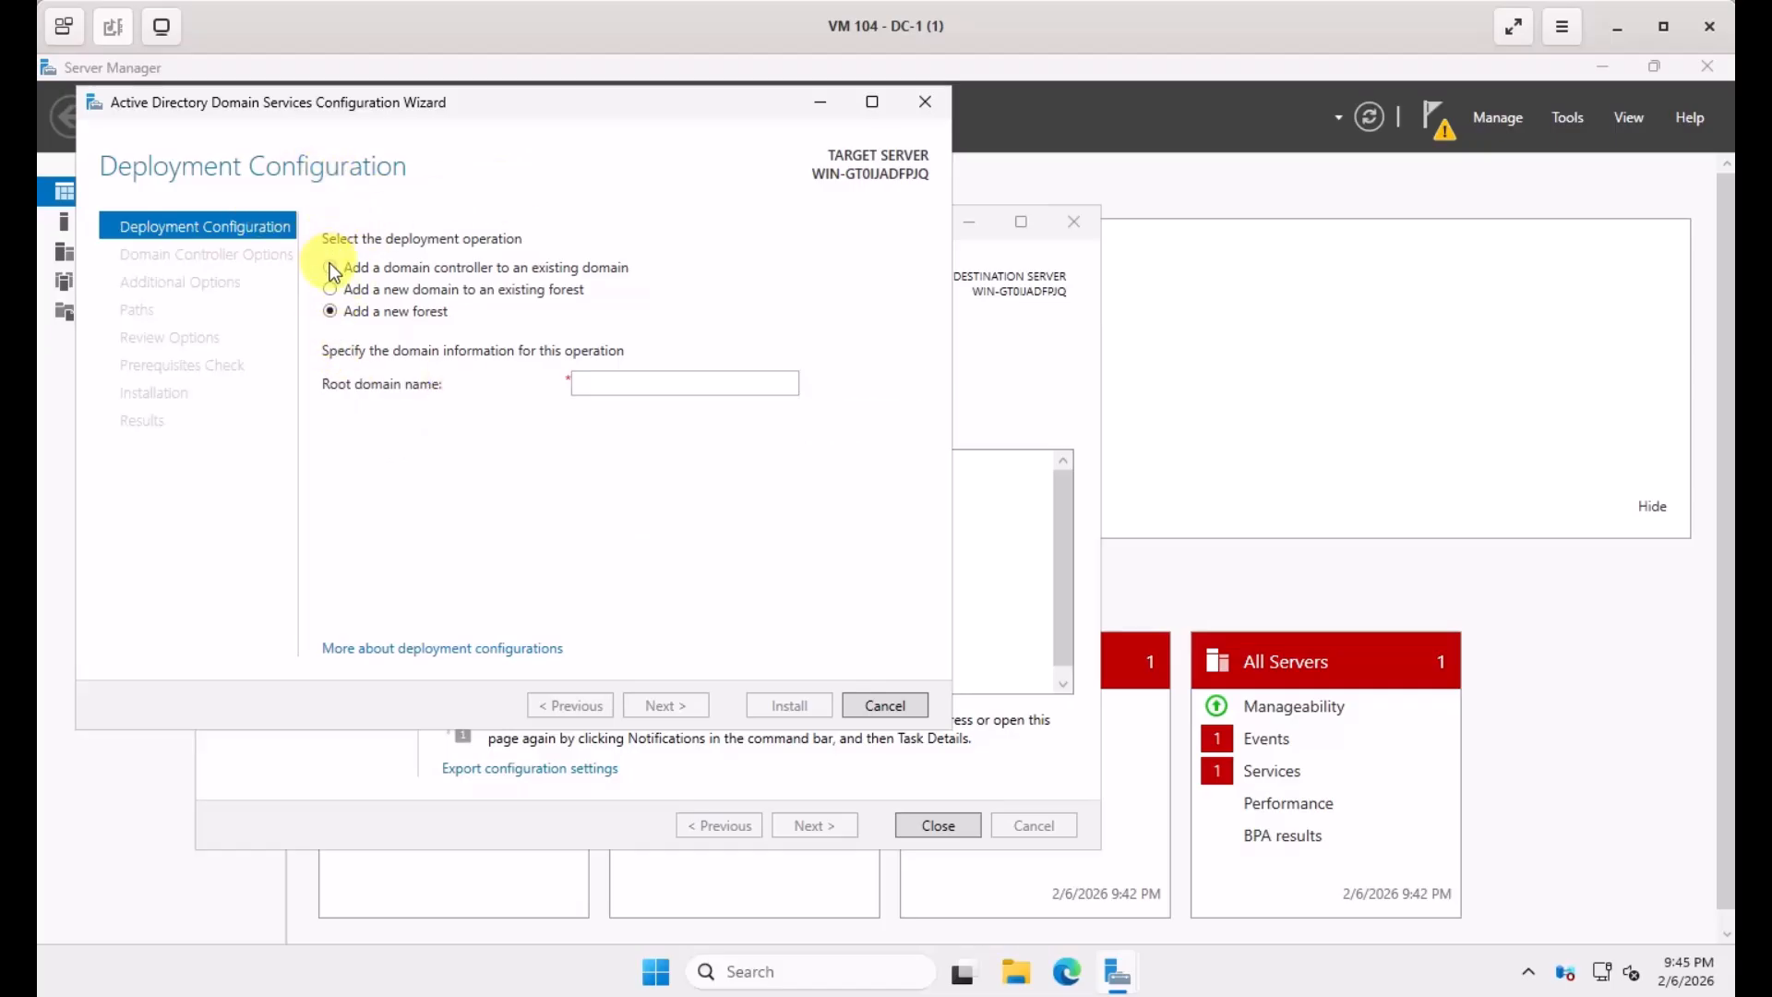
{"action": "left_click", "coordinate": [600, 384]}
{"action": "type", "text": "ECorp"}
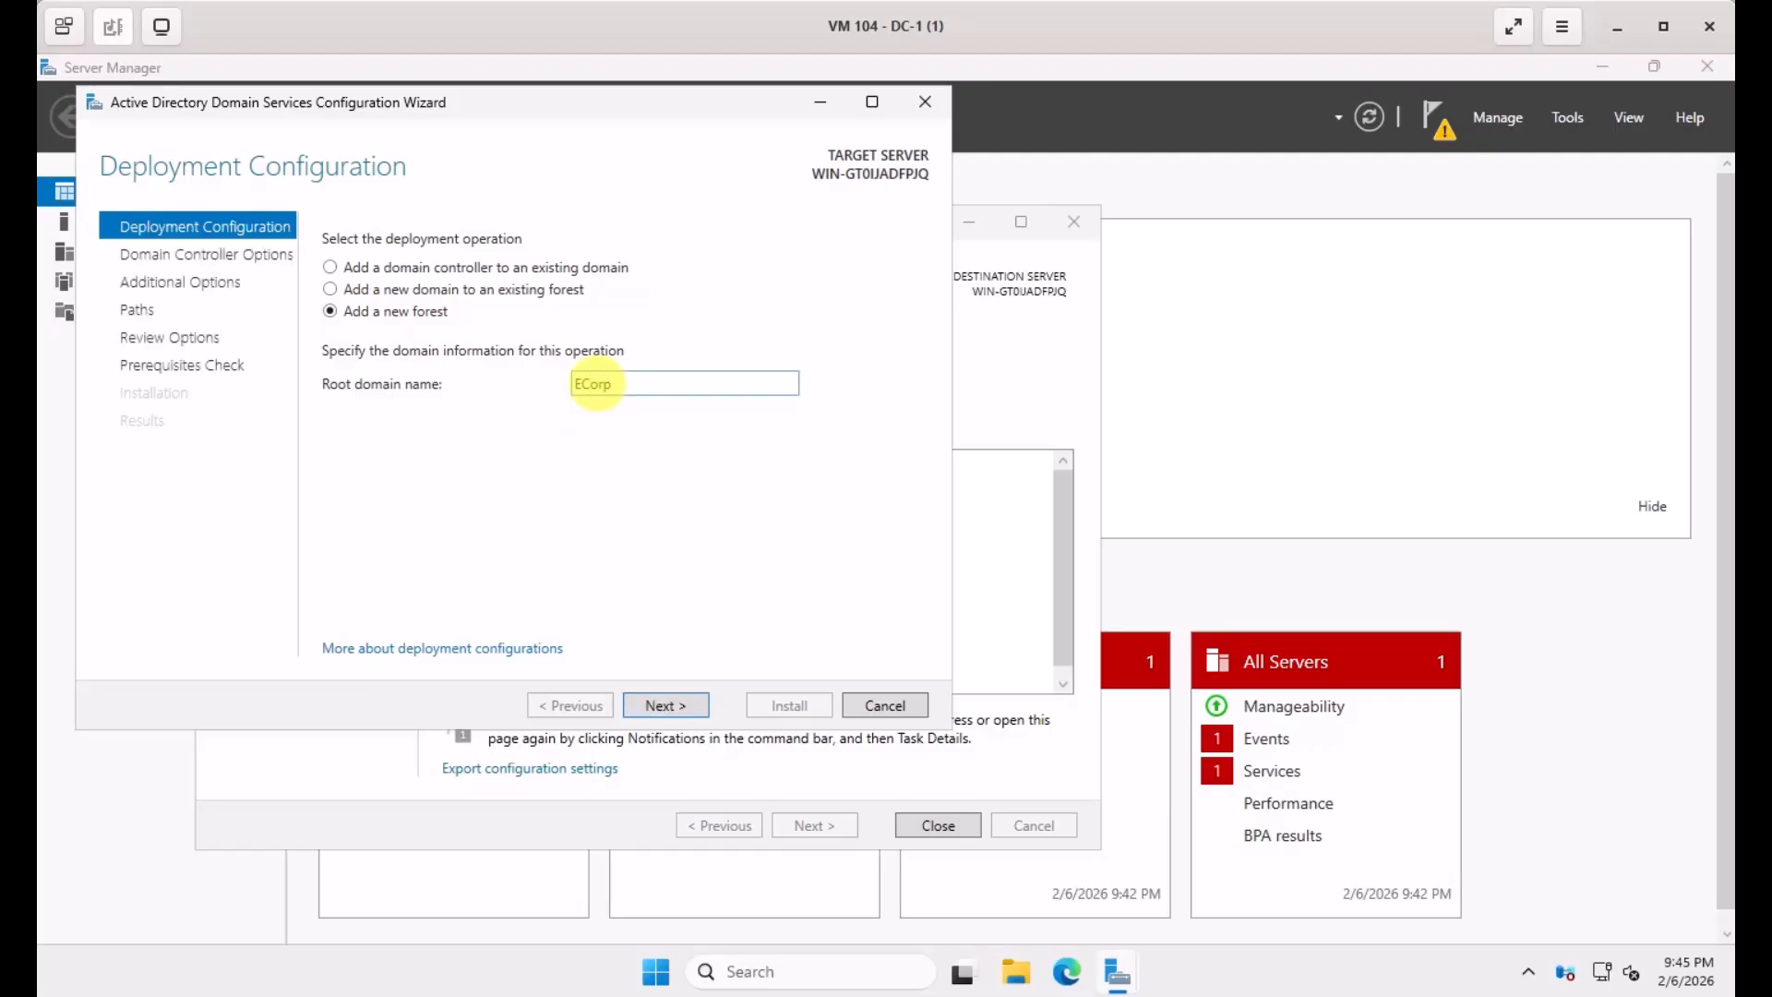
{"action": "type", "text": ".local"}
{"action": "left_click", "coordinate": [685, 710]}
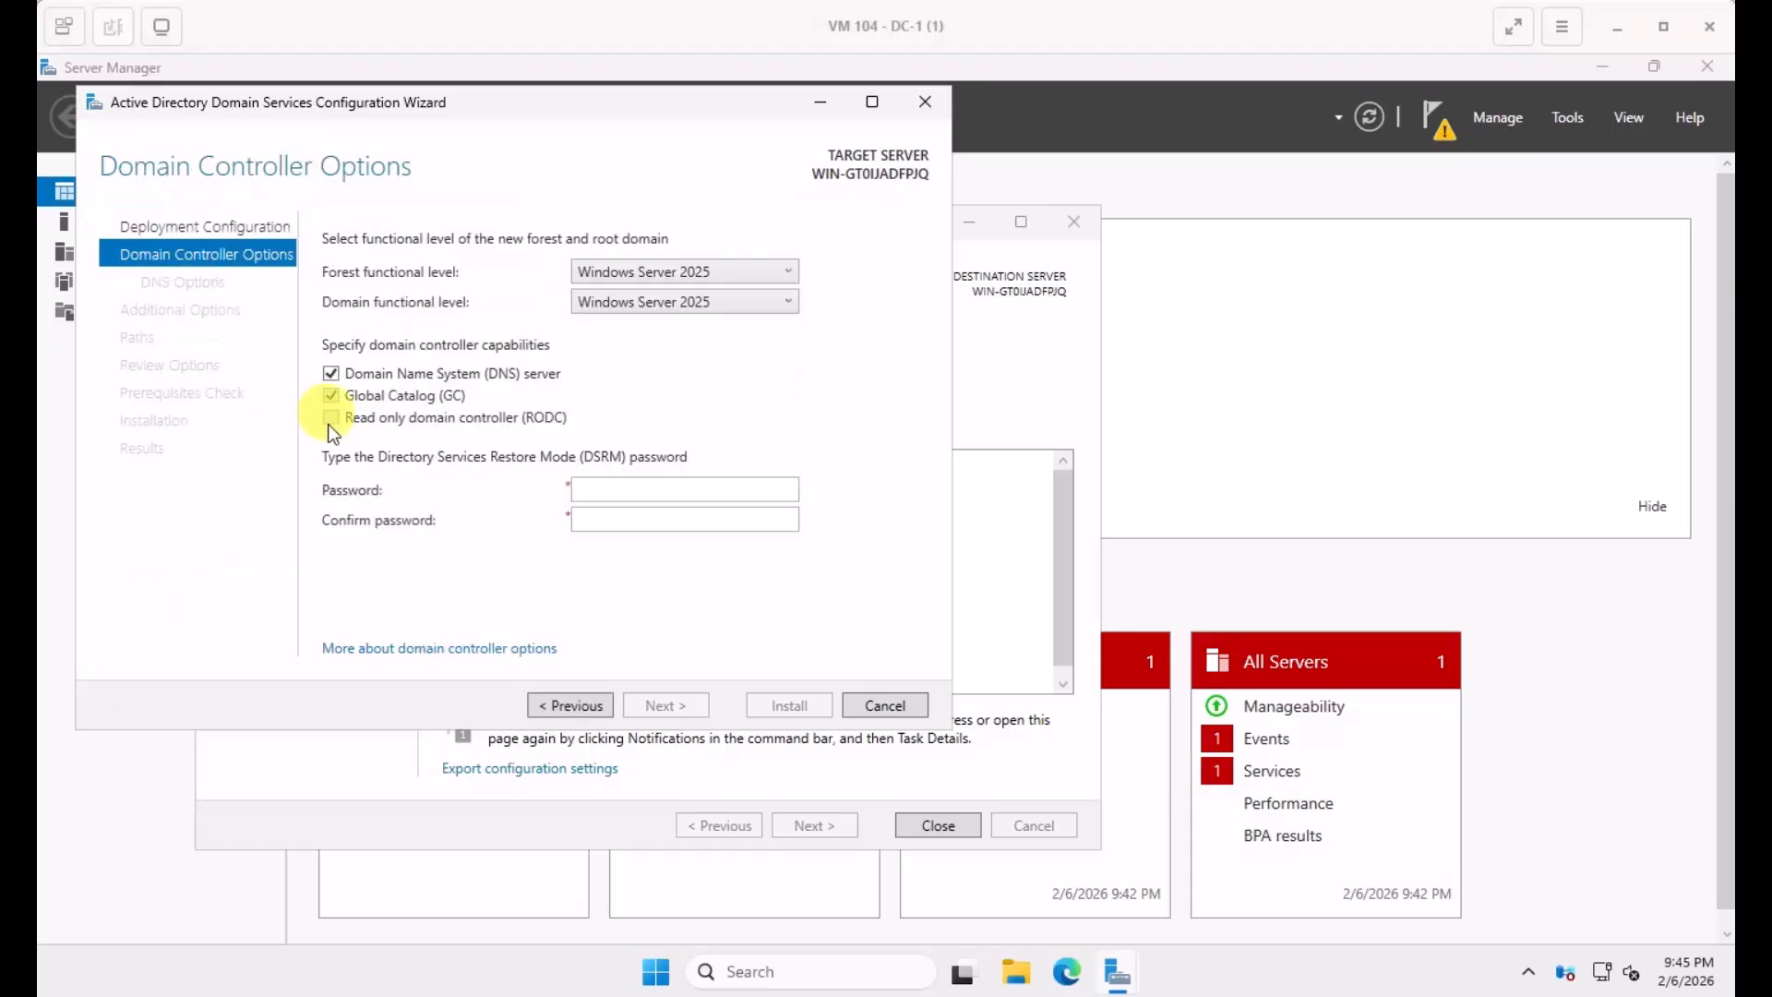
Enter and confirm the Directory Services Restore Mode password, keeping the default functional levels and domain controller capabilities.
{"action": "left_click", "coordinate": [606, 492]}
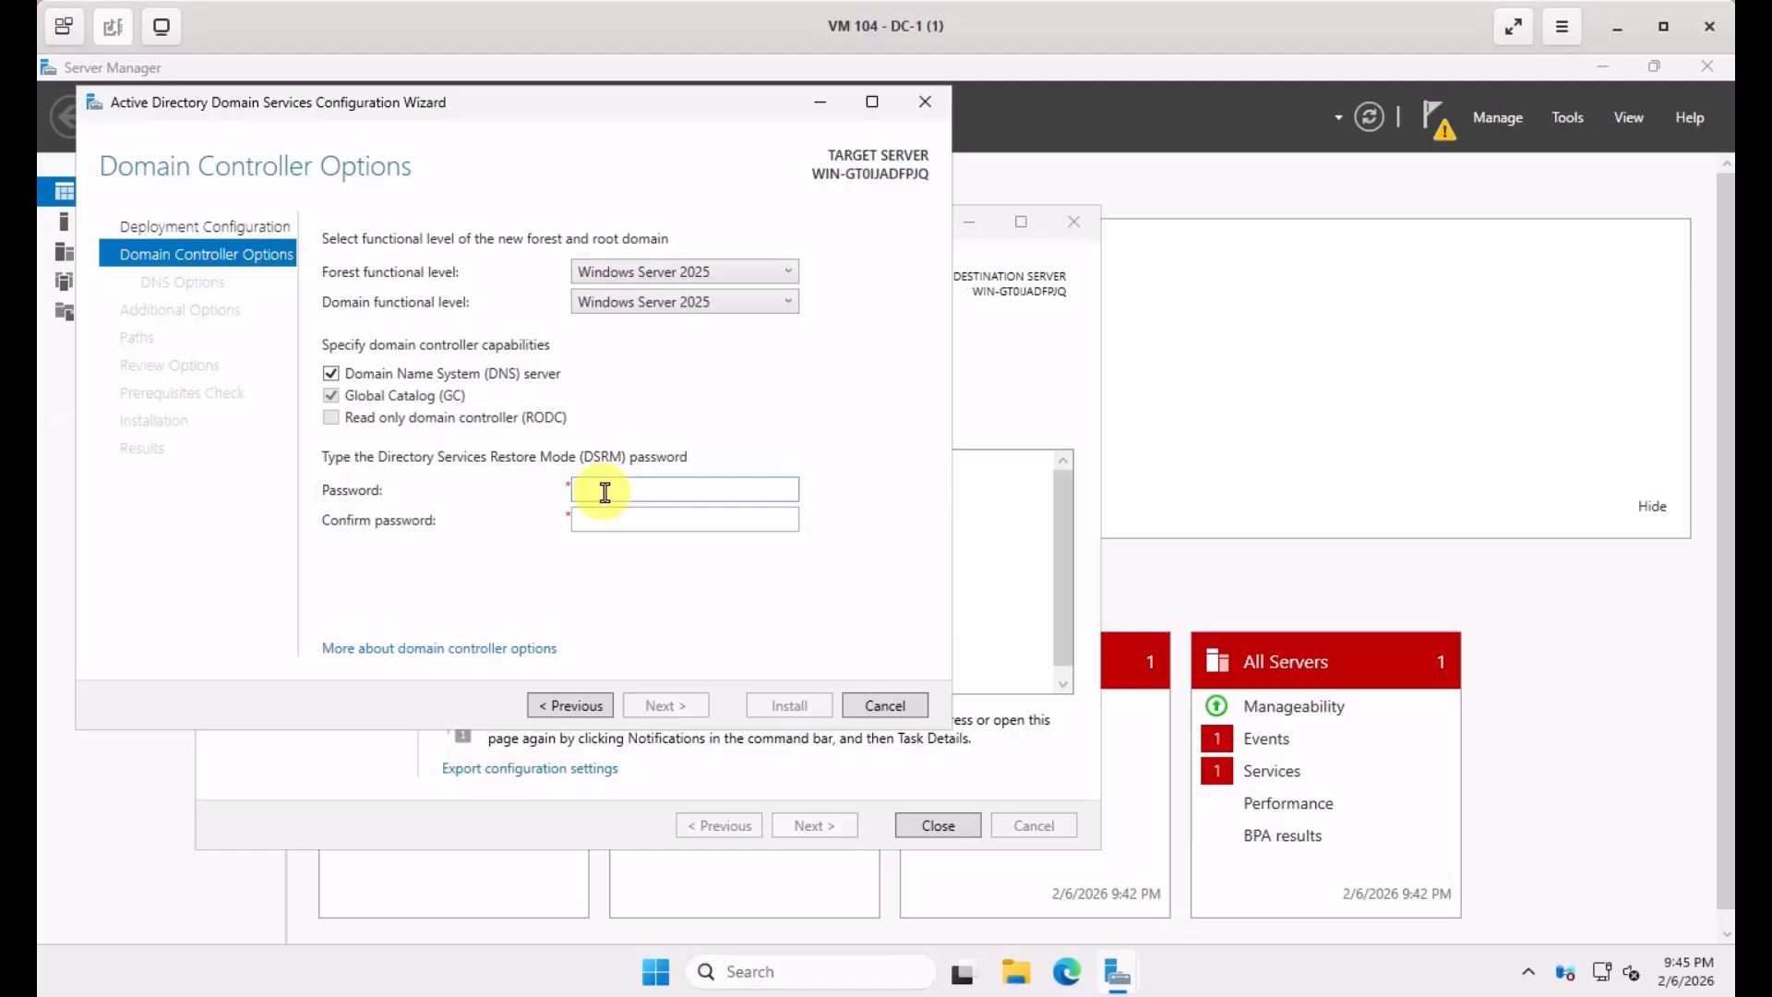
{"action": "type", "text": "•••••••••"}
{"action": "left_click", "coordinate": [605, 516]}
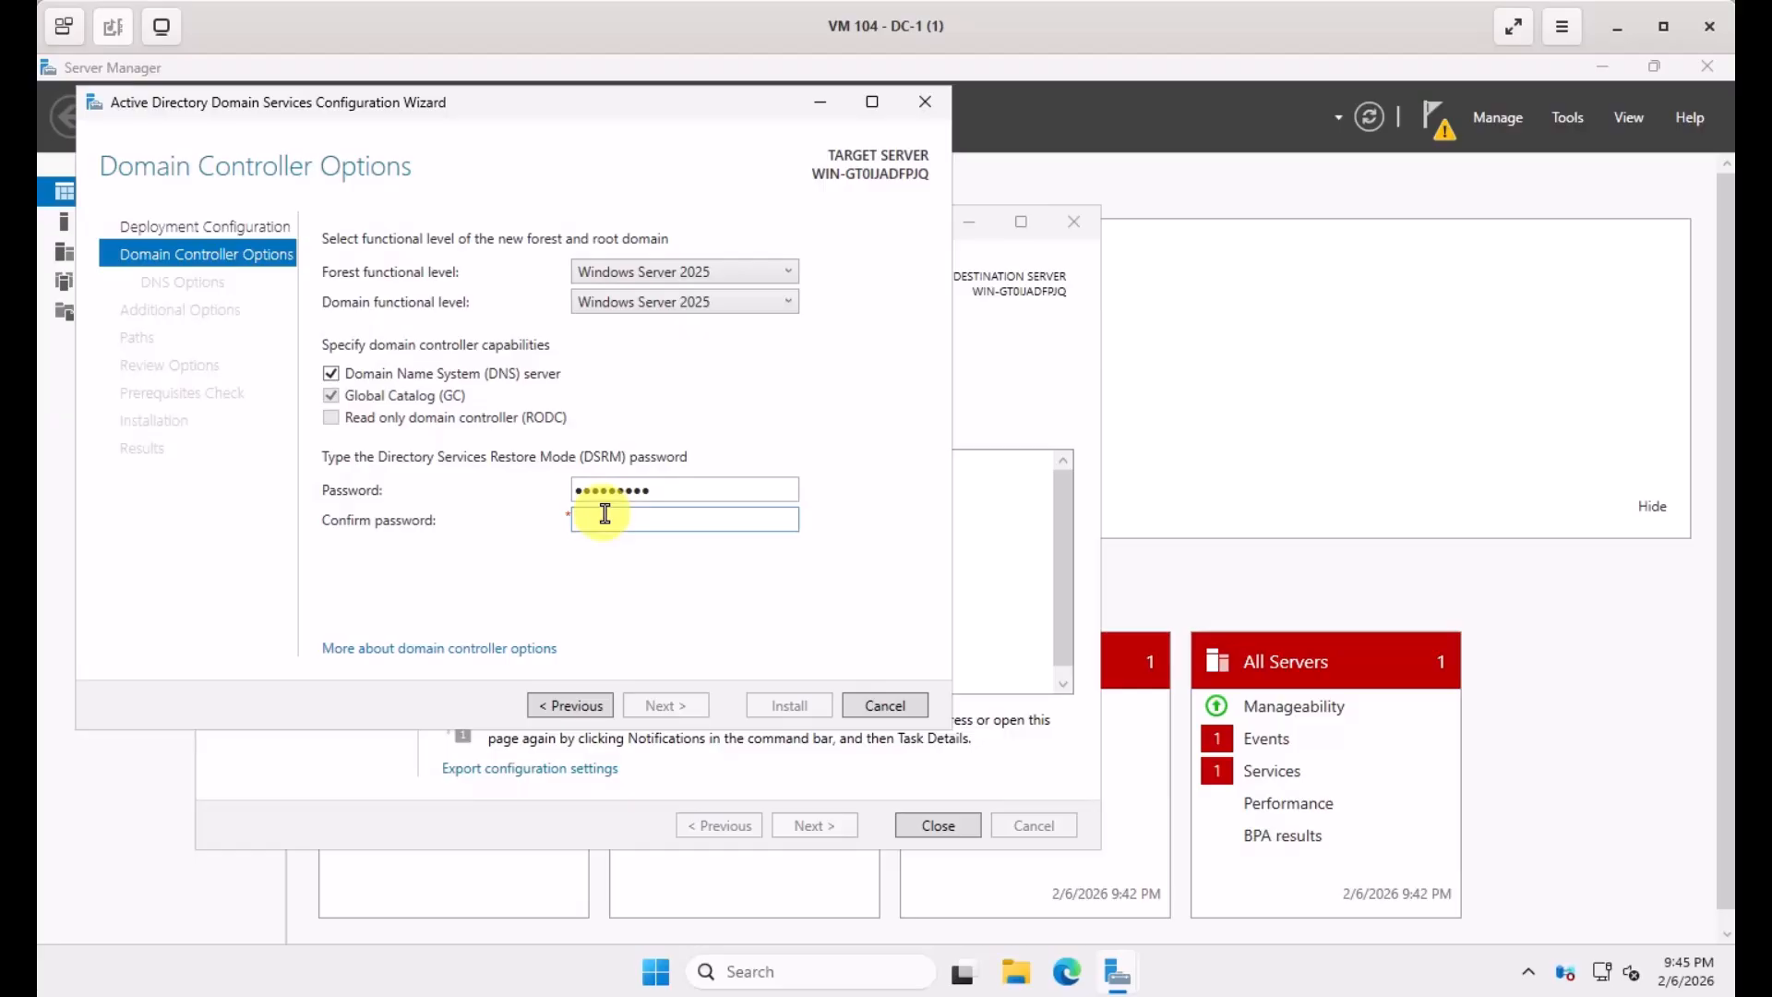
{"action": "type", "text": "•••••••••"}
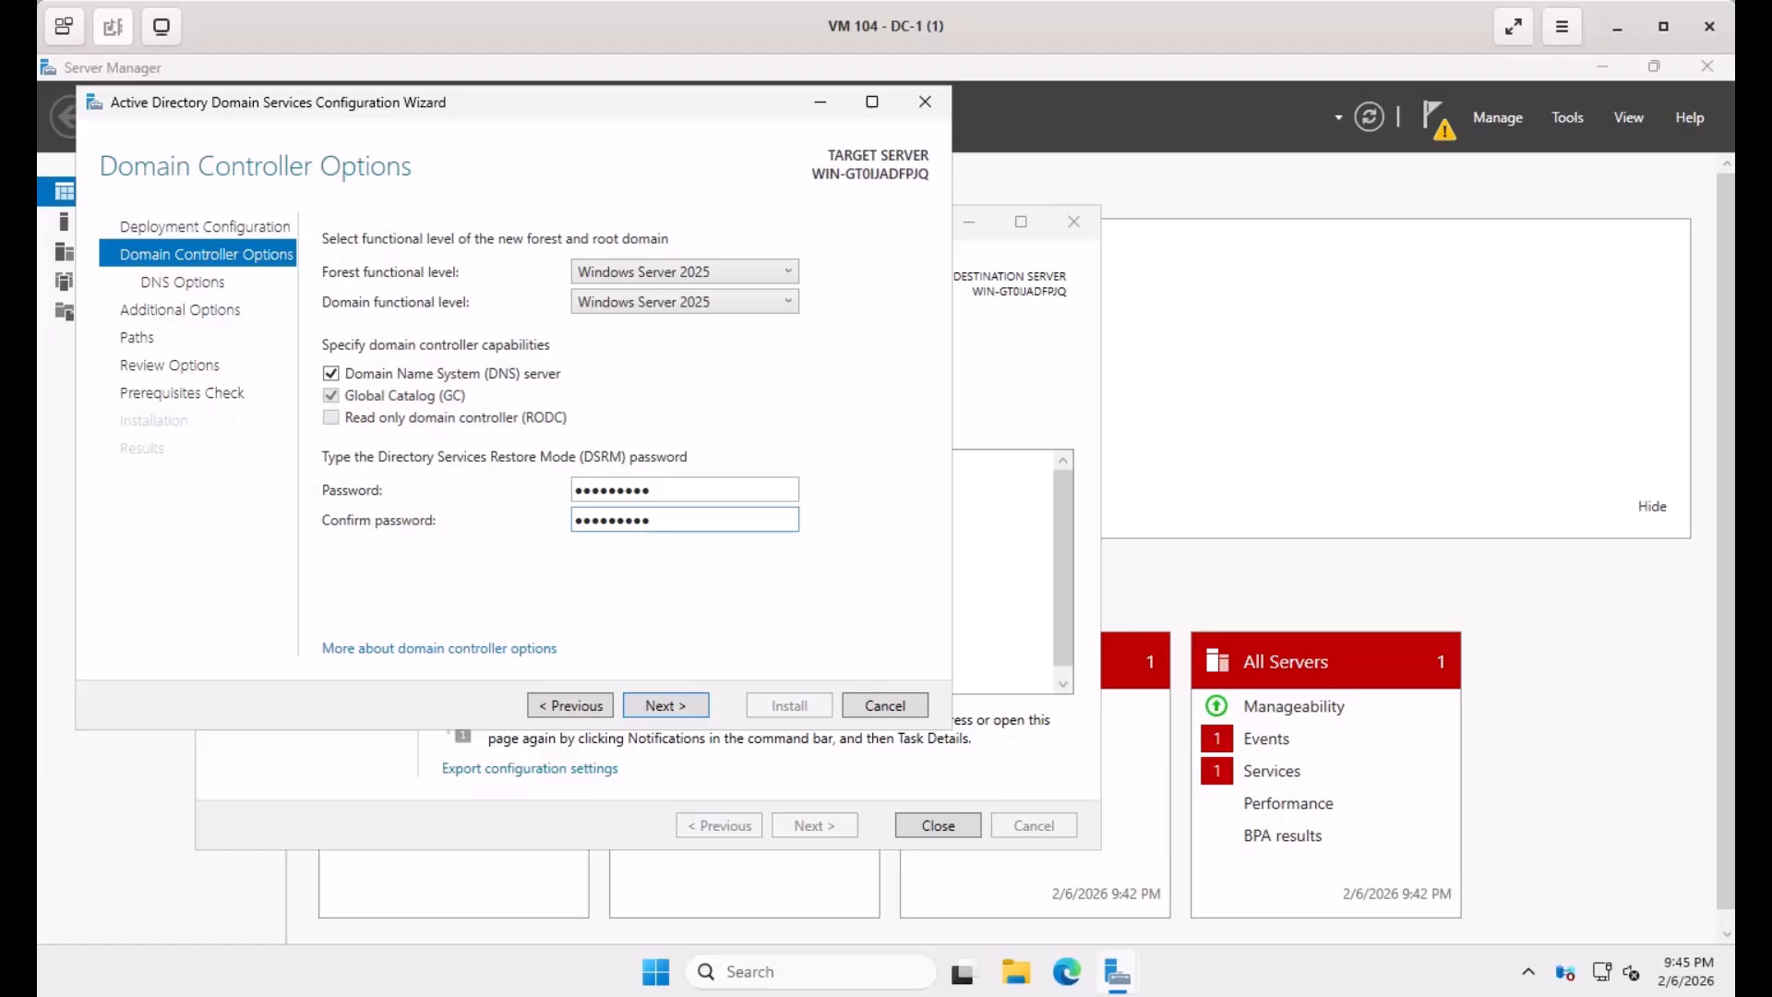
{"action": "left_click", "coordinate": [650, 708]}
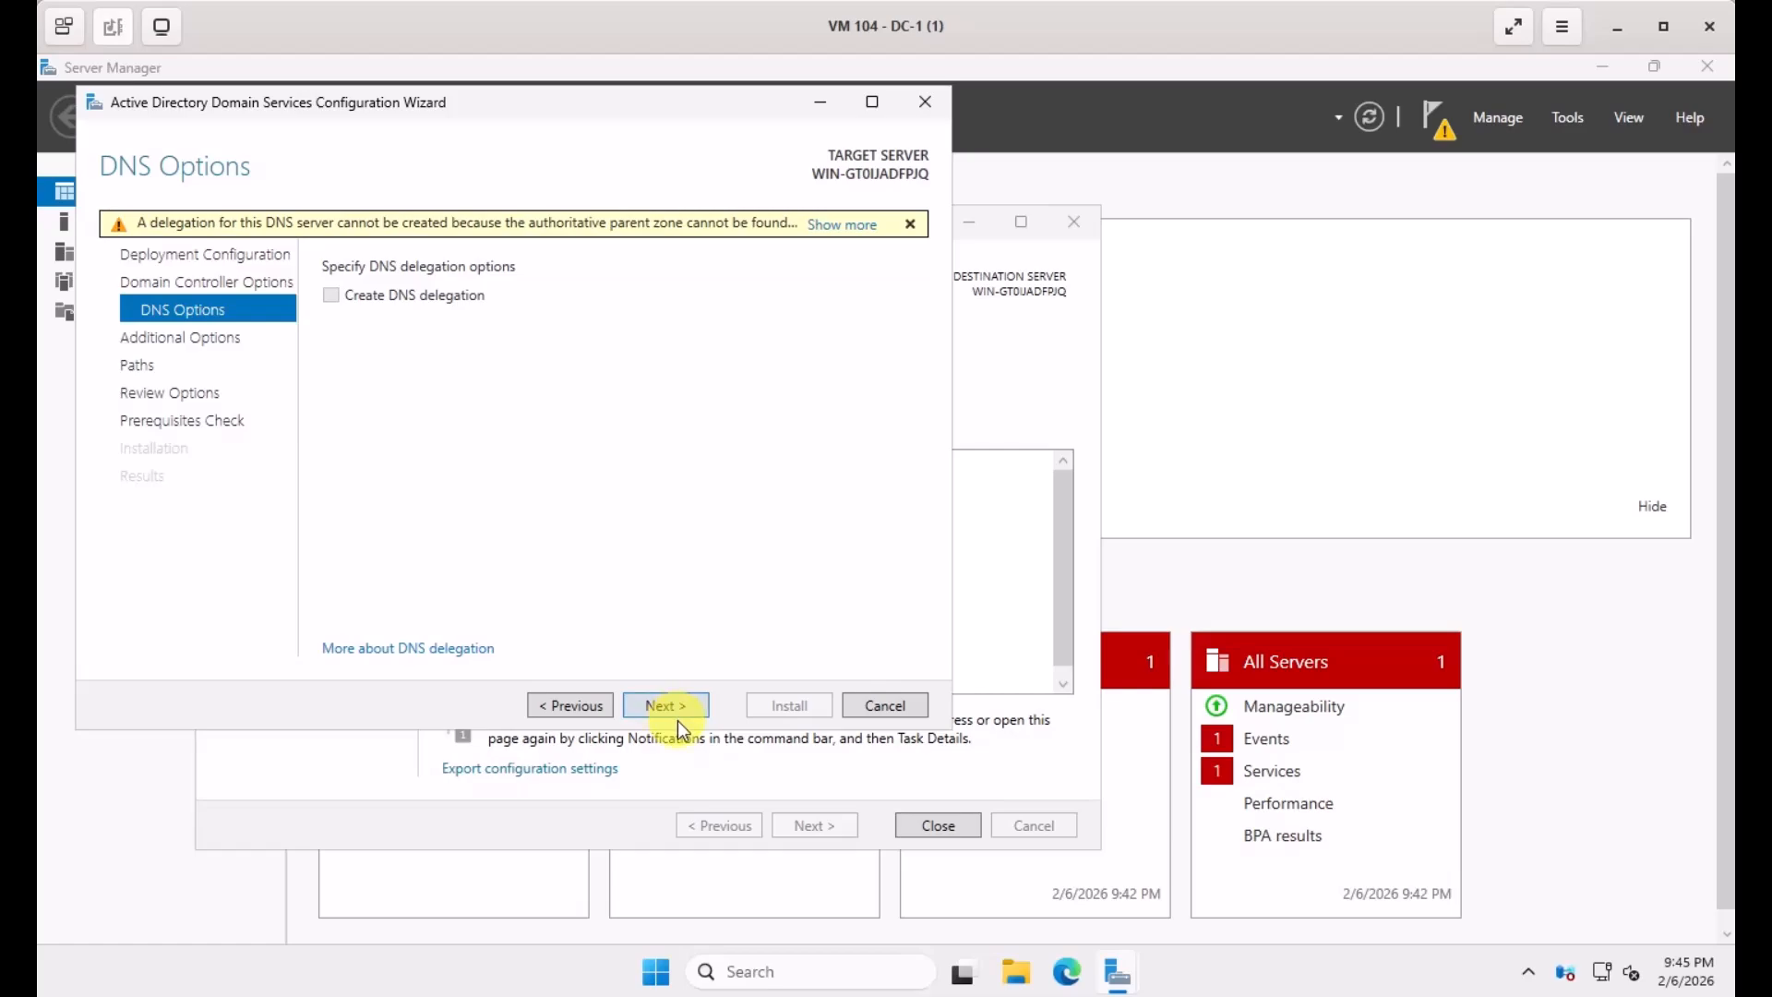
Accept the default DNS options, the NetBIOS domain name ECORP, and the default database, log and SYSVOL folders.
{"action": "left_click", "coordinate": [666, 704]}
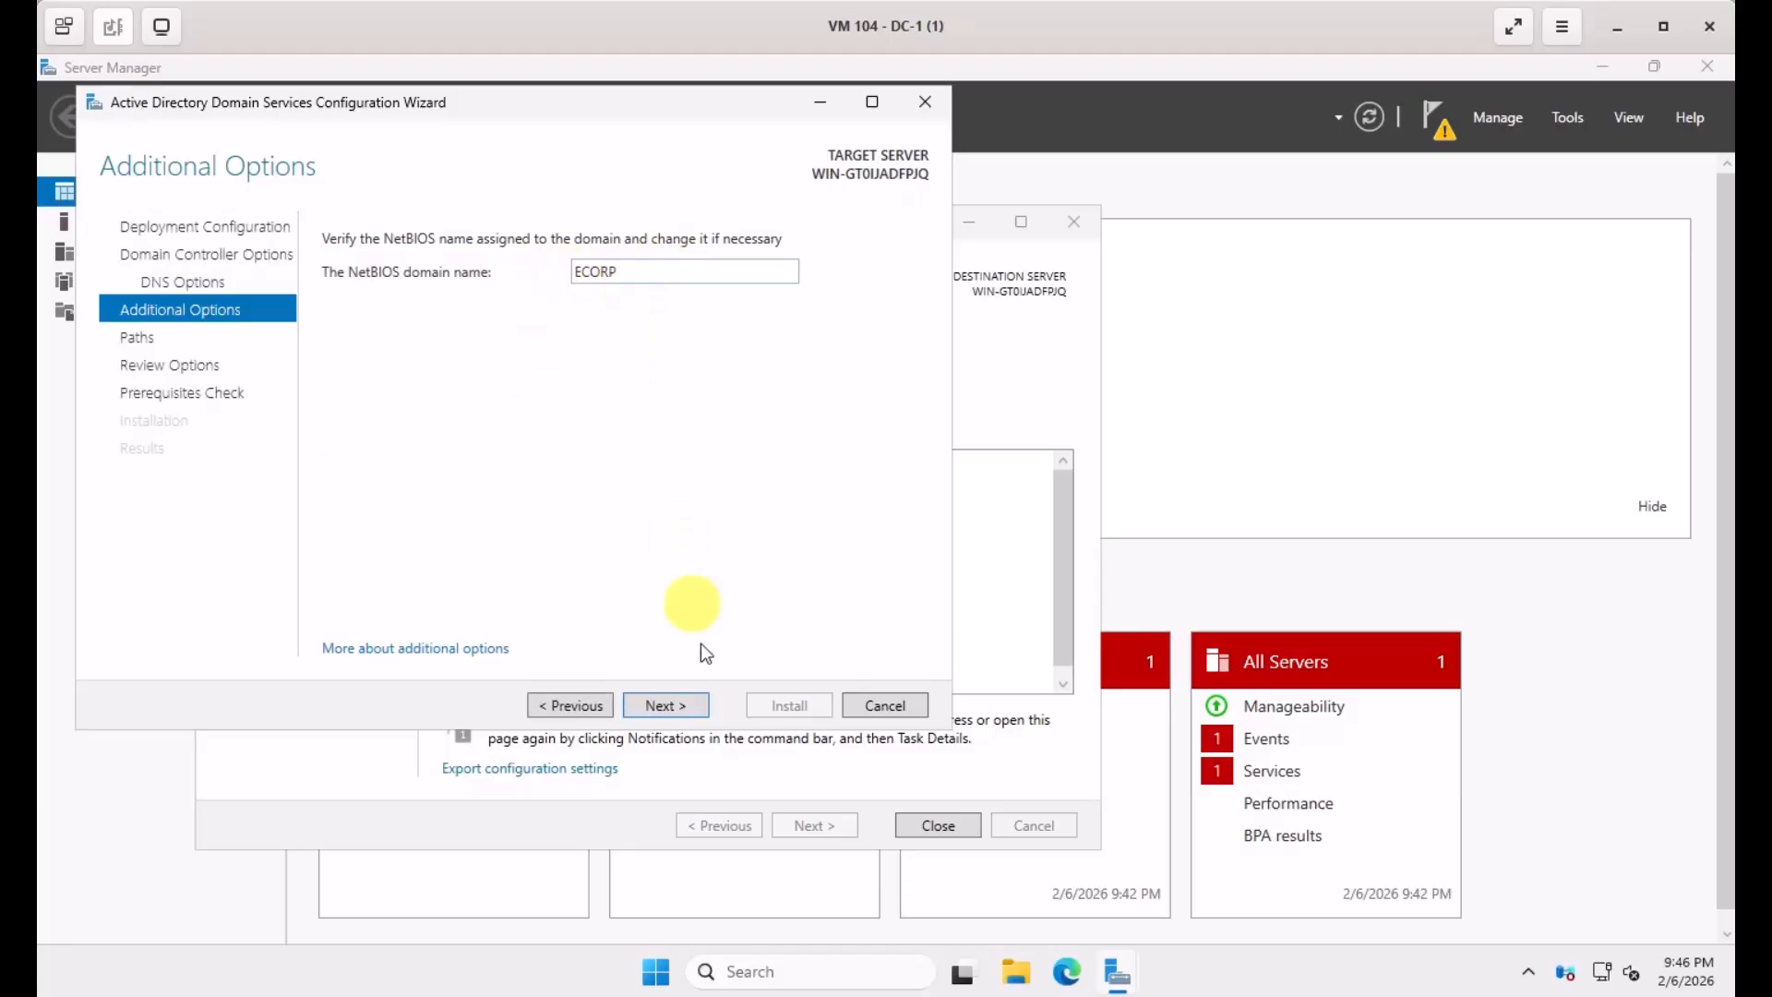
{"action": "left_click", "coordinate": [668, 708]}
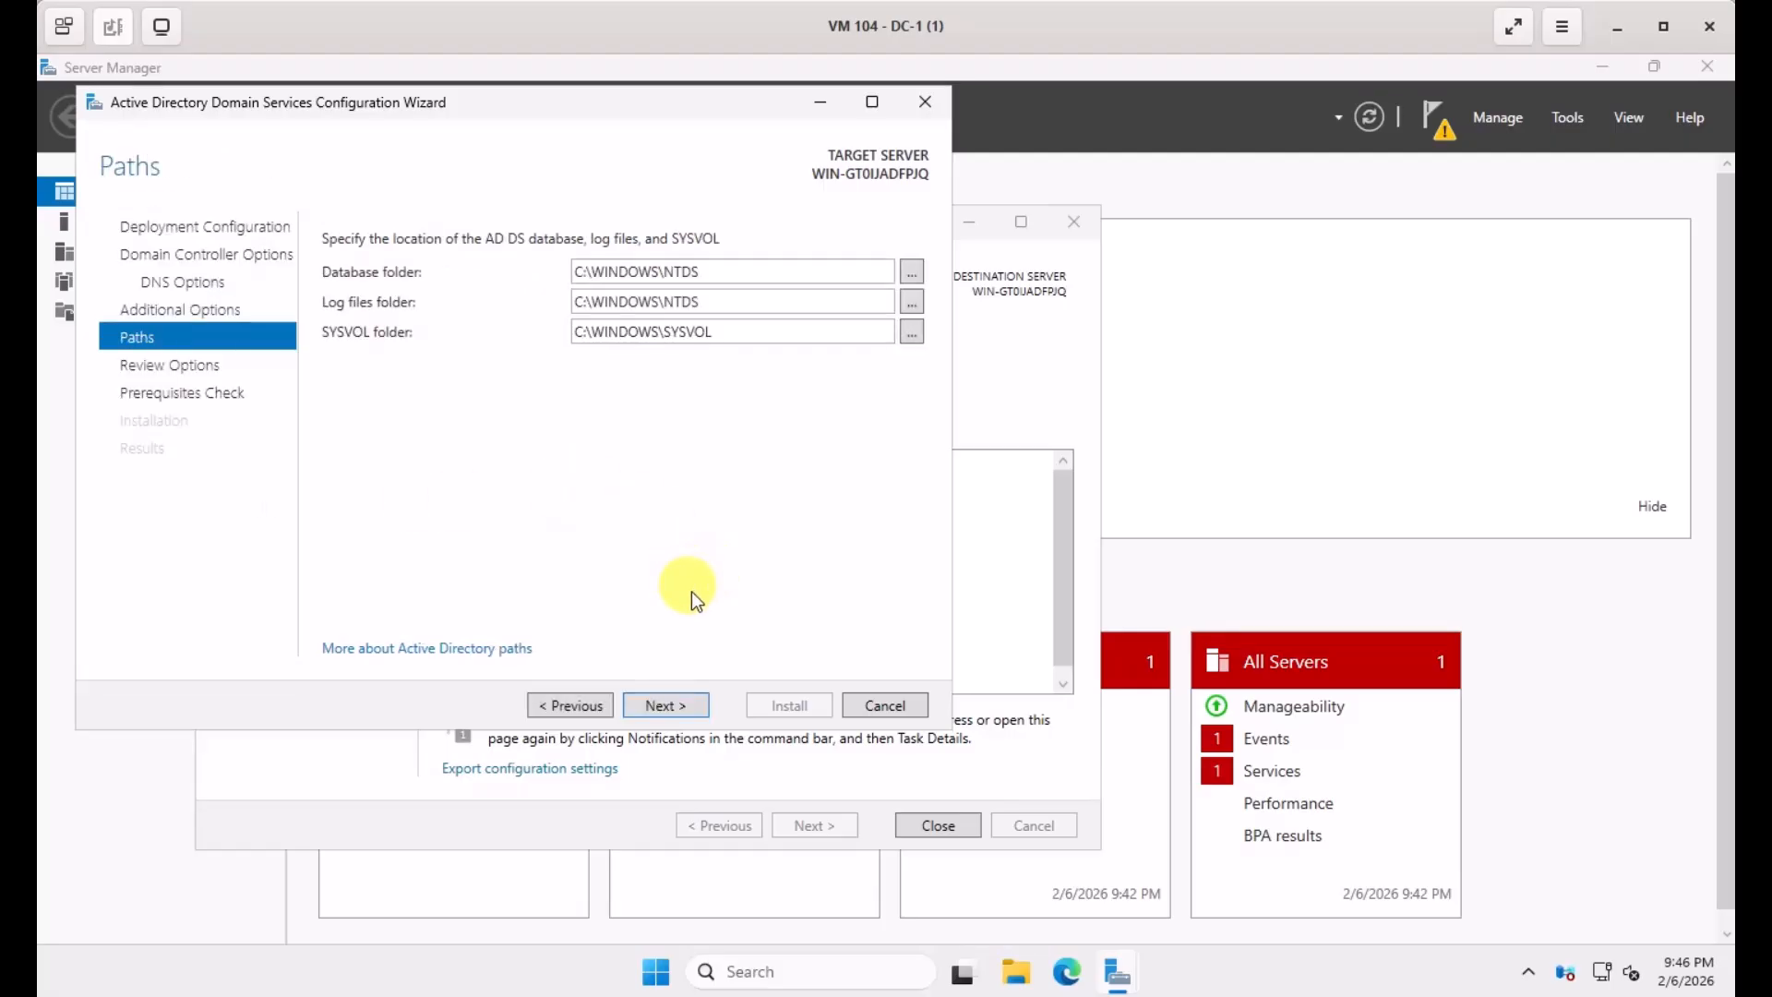
{"action": "left_click", "coordinate": [659, 704]}
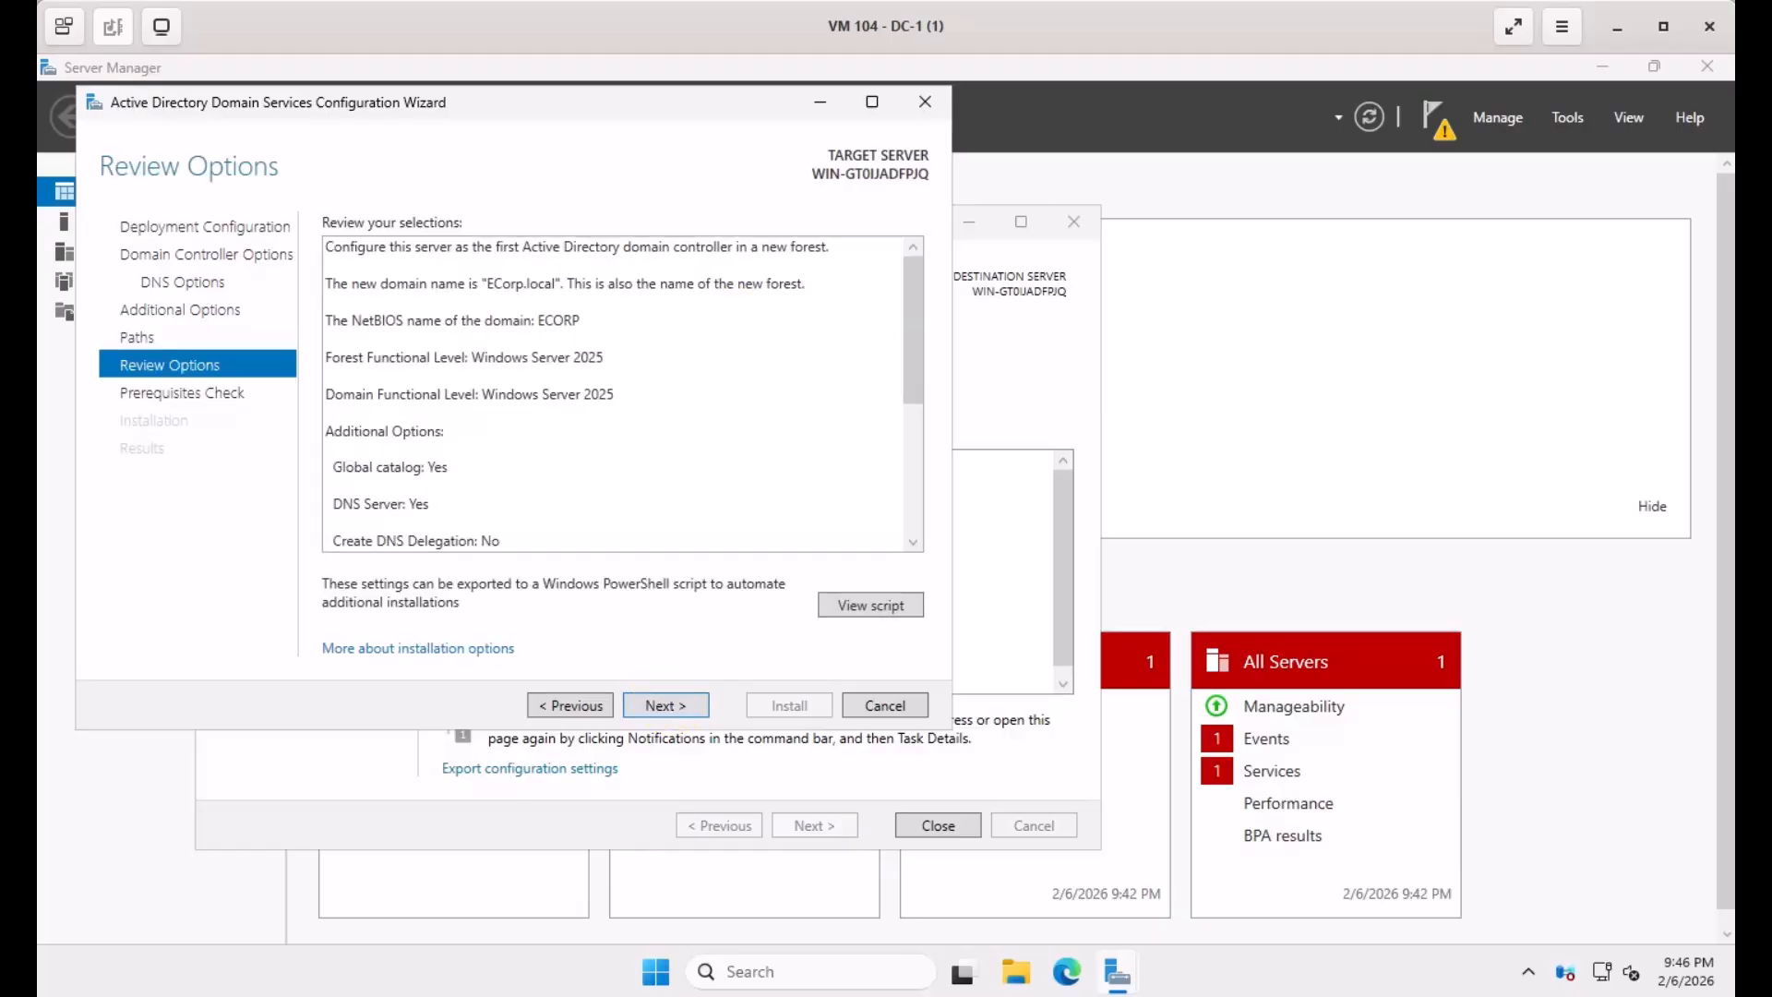
Run the prerequisites check, install the domain controller configuration, and dismiss the sign-out notice.
{"action": "left_click", "coordinate": [670, 708]}
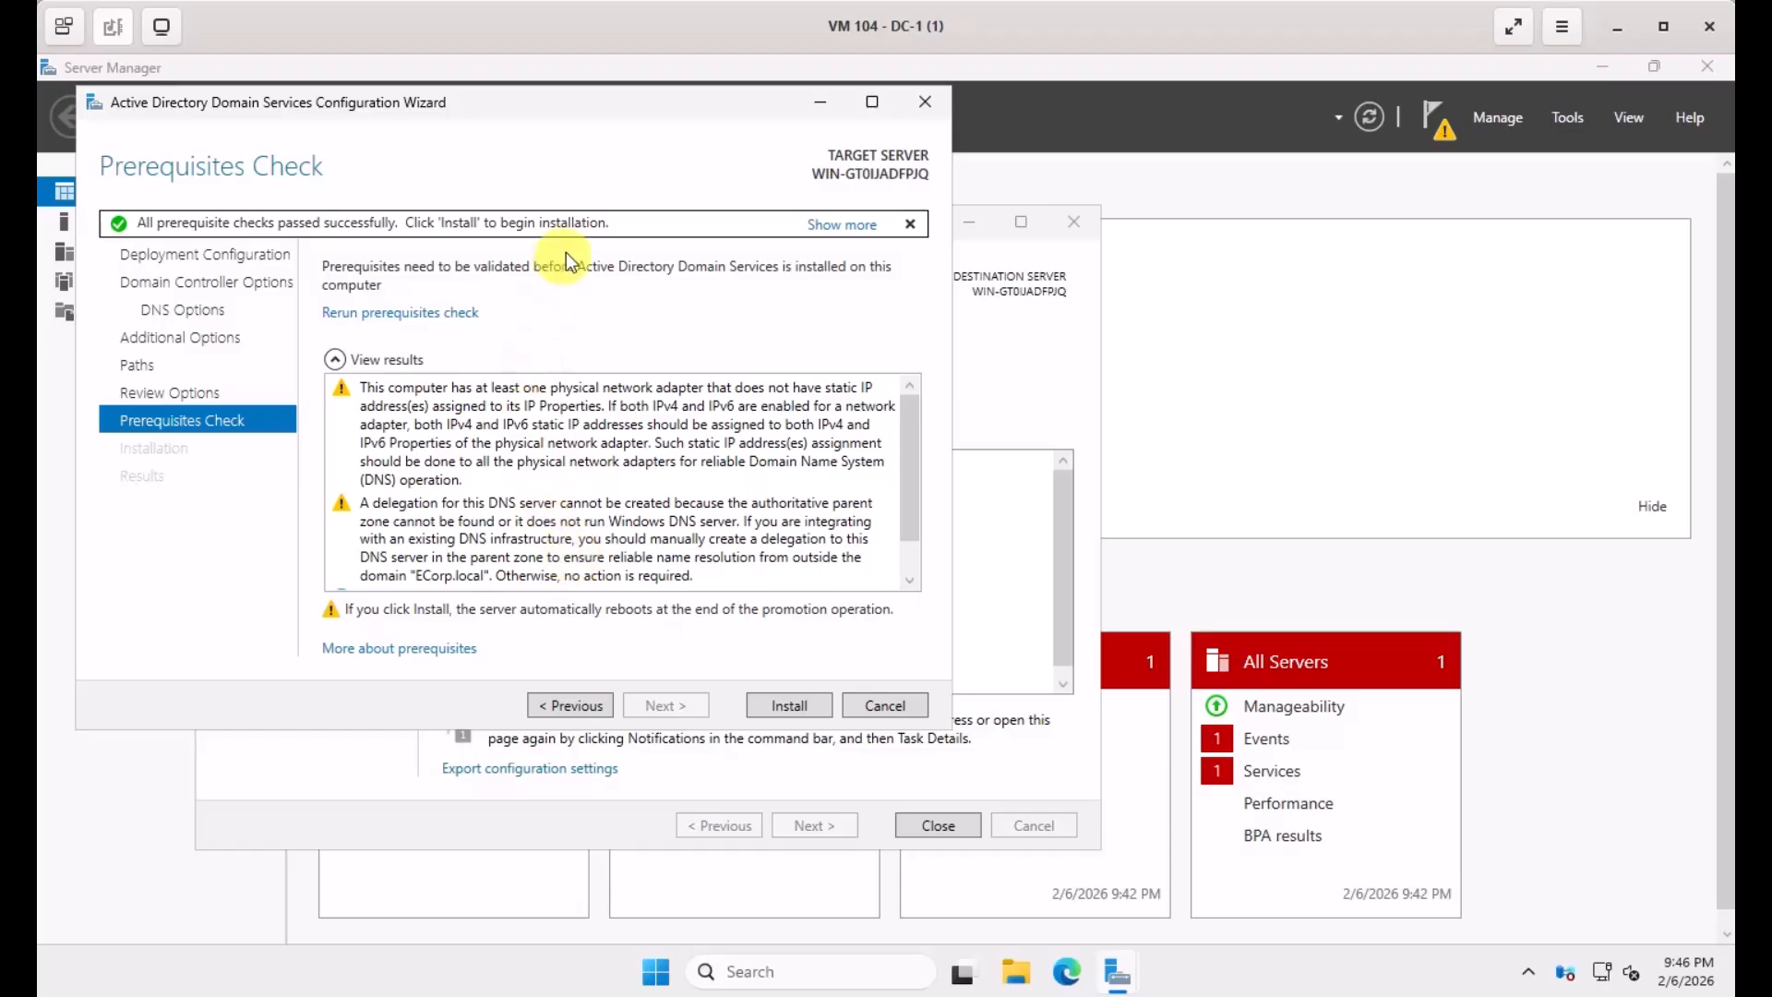
{"action": "left_click", "coordinate": [799, 705]}
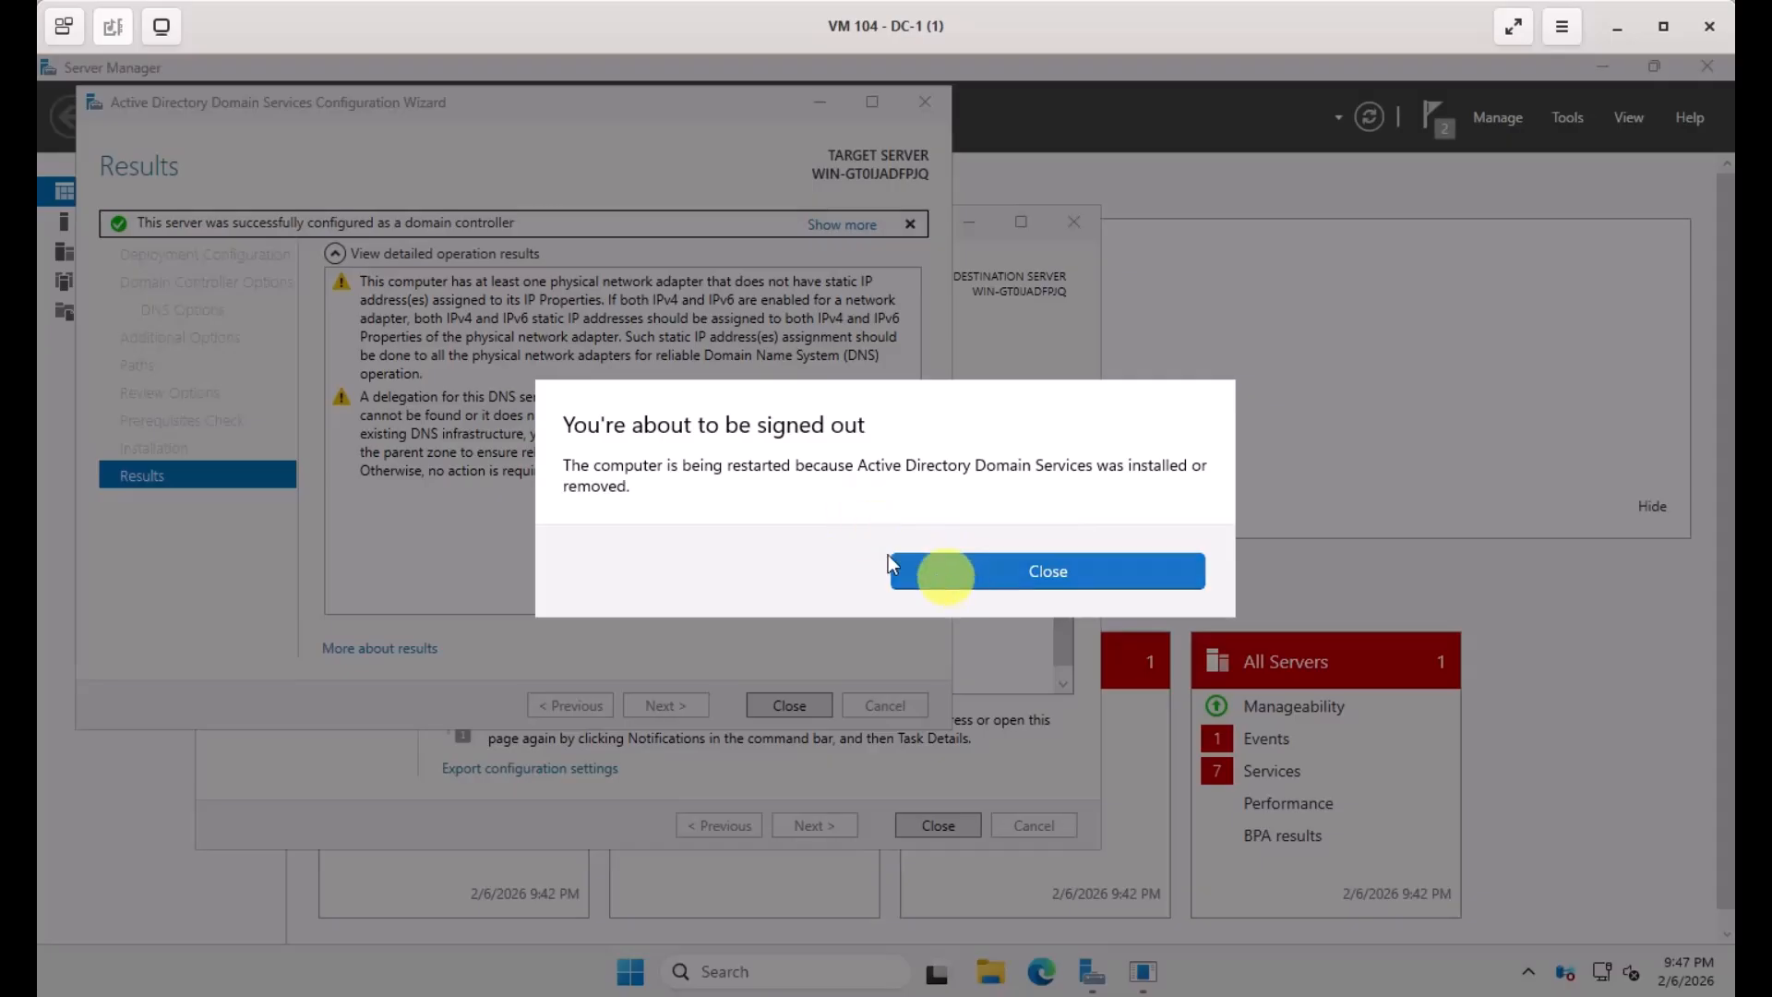
{"action": "left_click", "coordinate": [967, 568]}
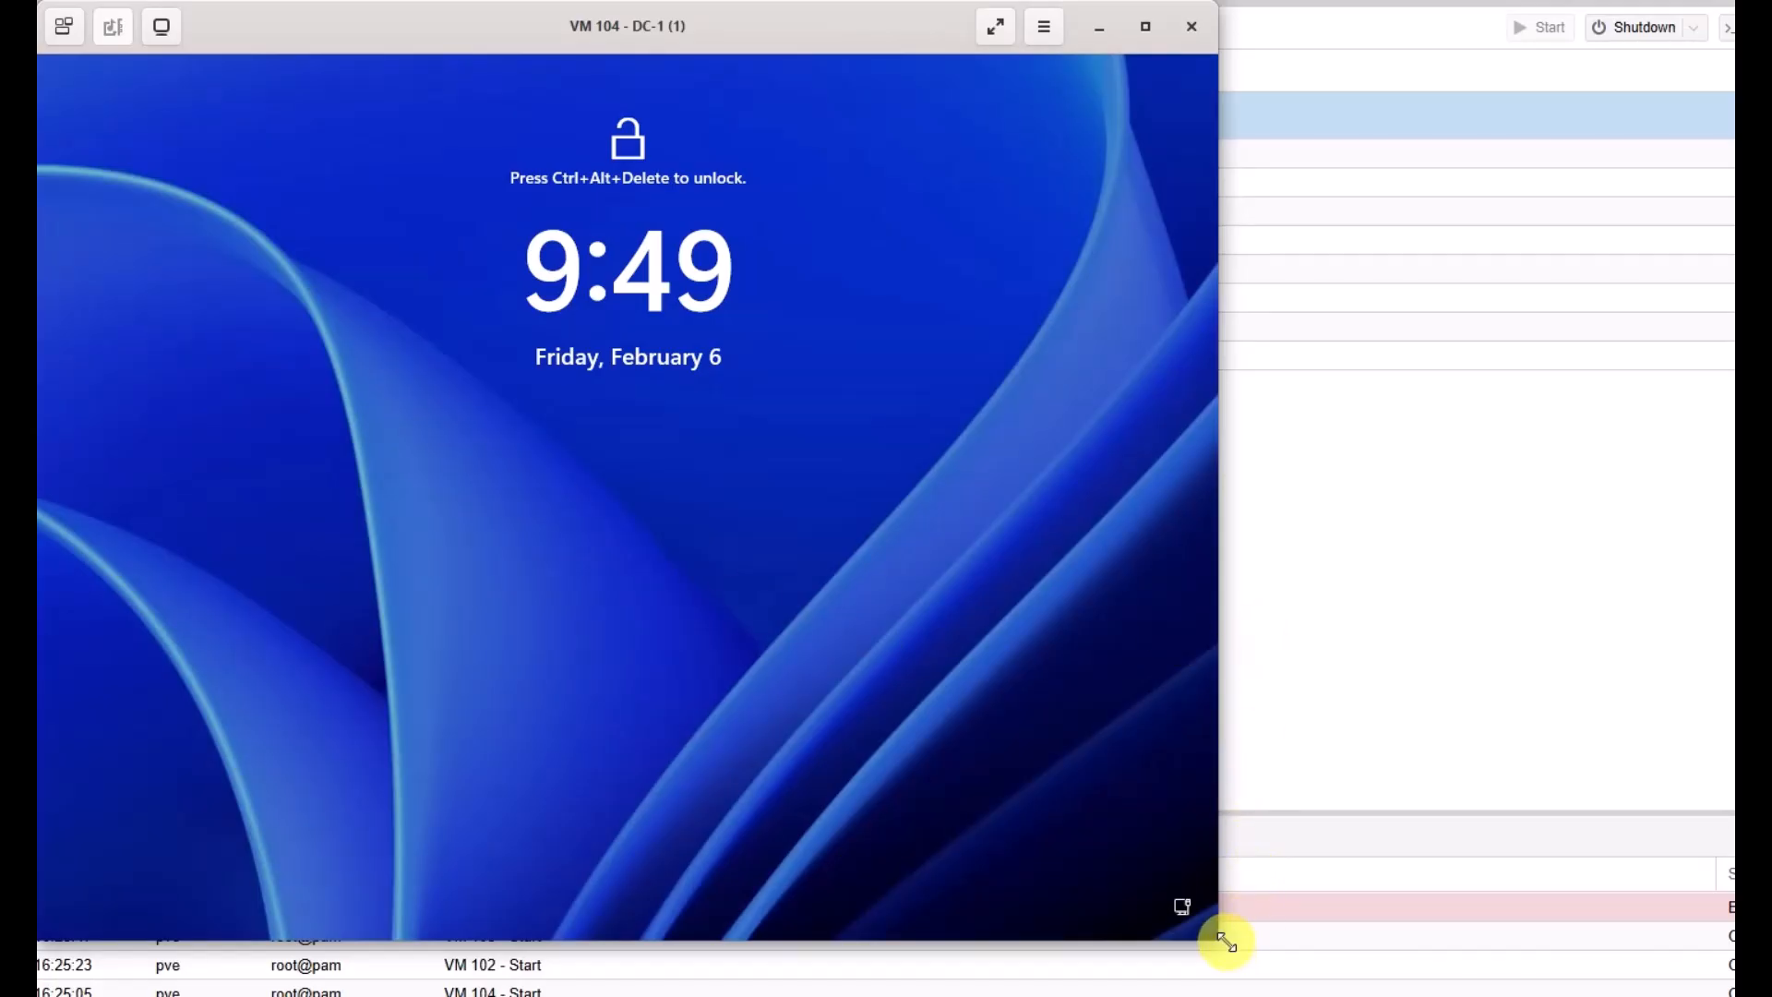
Enlarge the virtual machine window, unlock the server, and sign in as ECORP\Administrator with the account password.
{"action": "left_click_drag", "start_coordinate": [1226, 942], "coordinate": [1735, 995]}
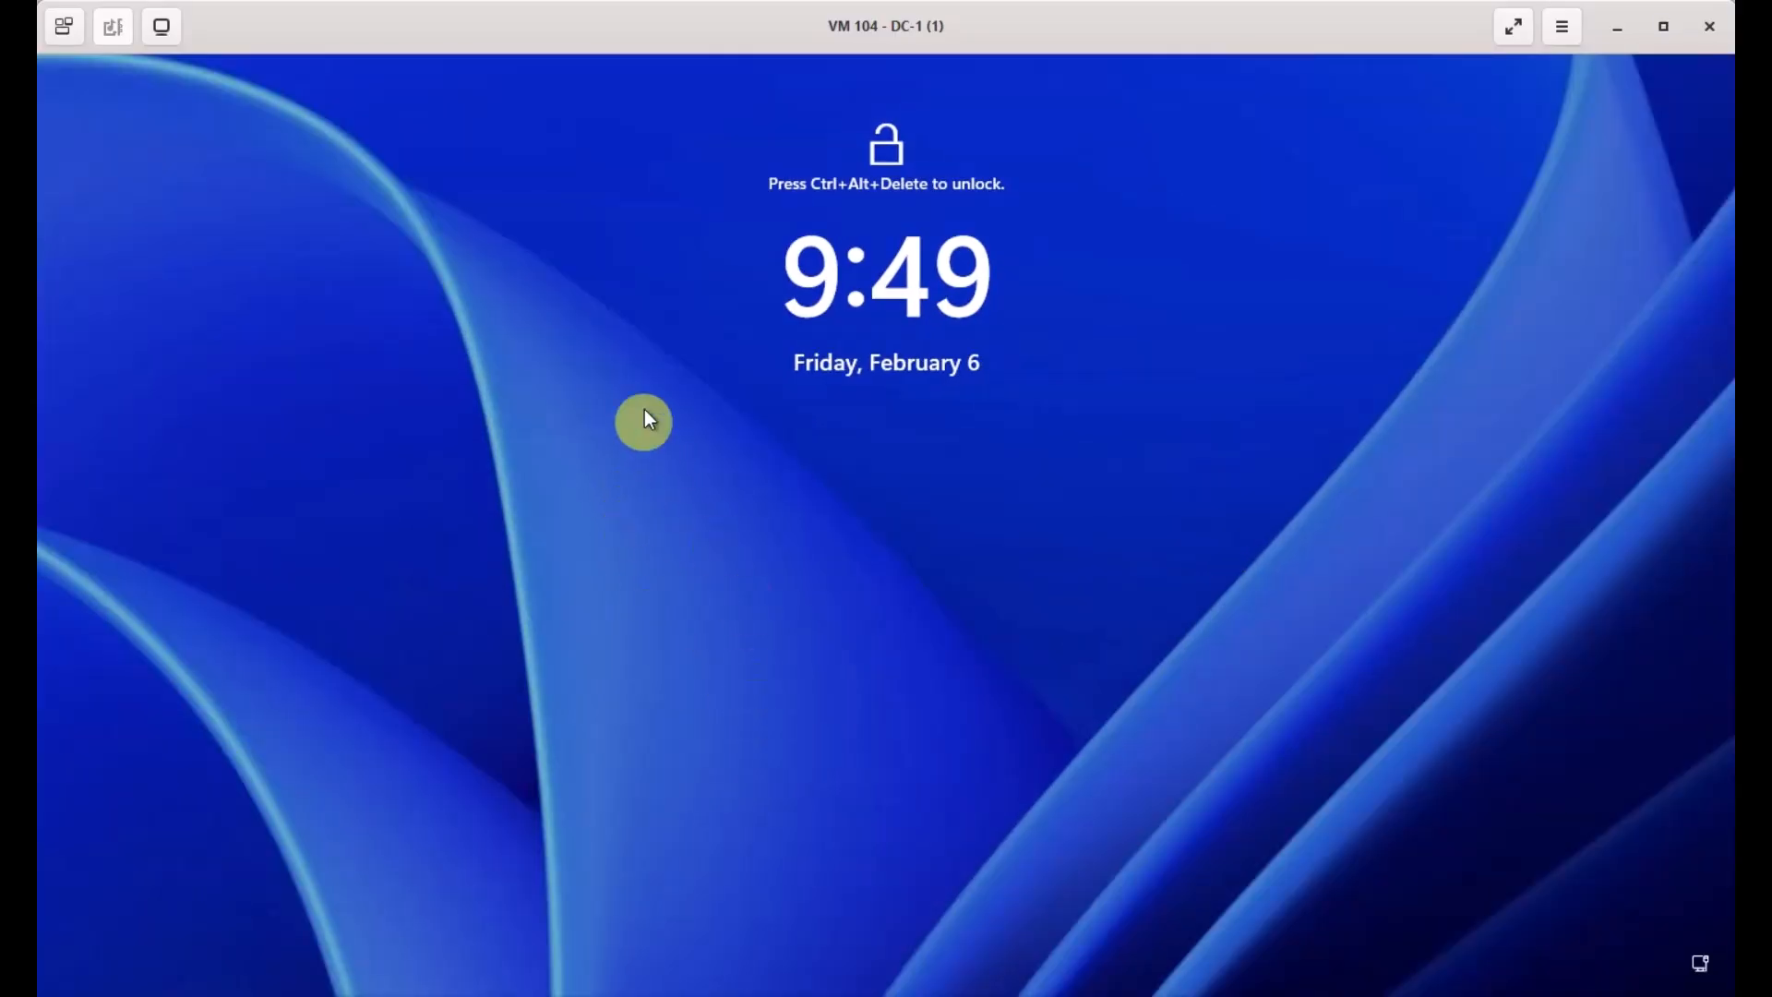
{"action": "left_click", "coordinate": [63, 31]}
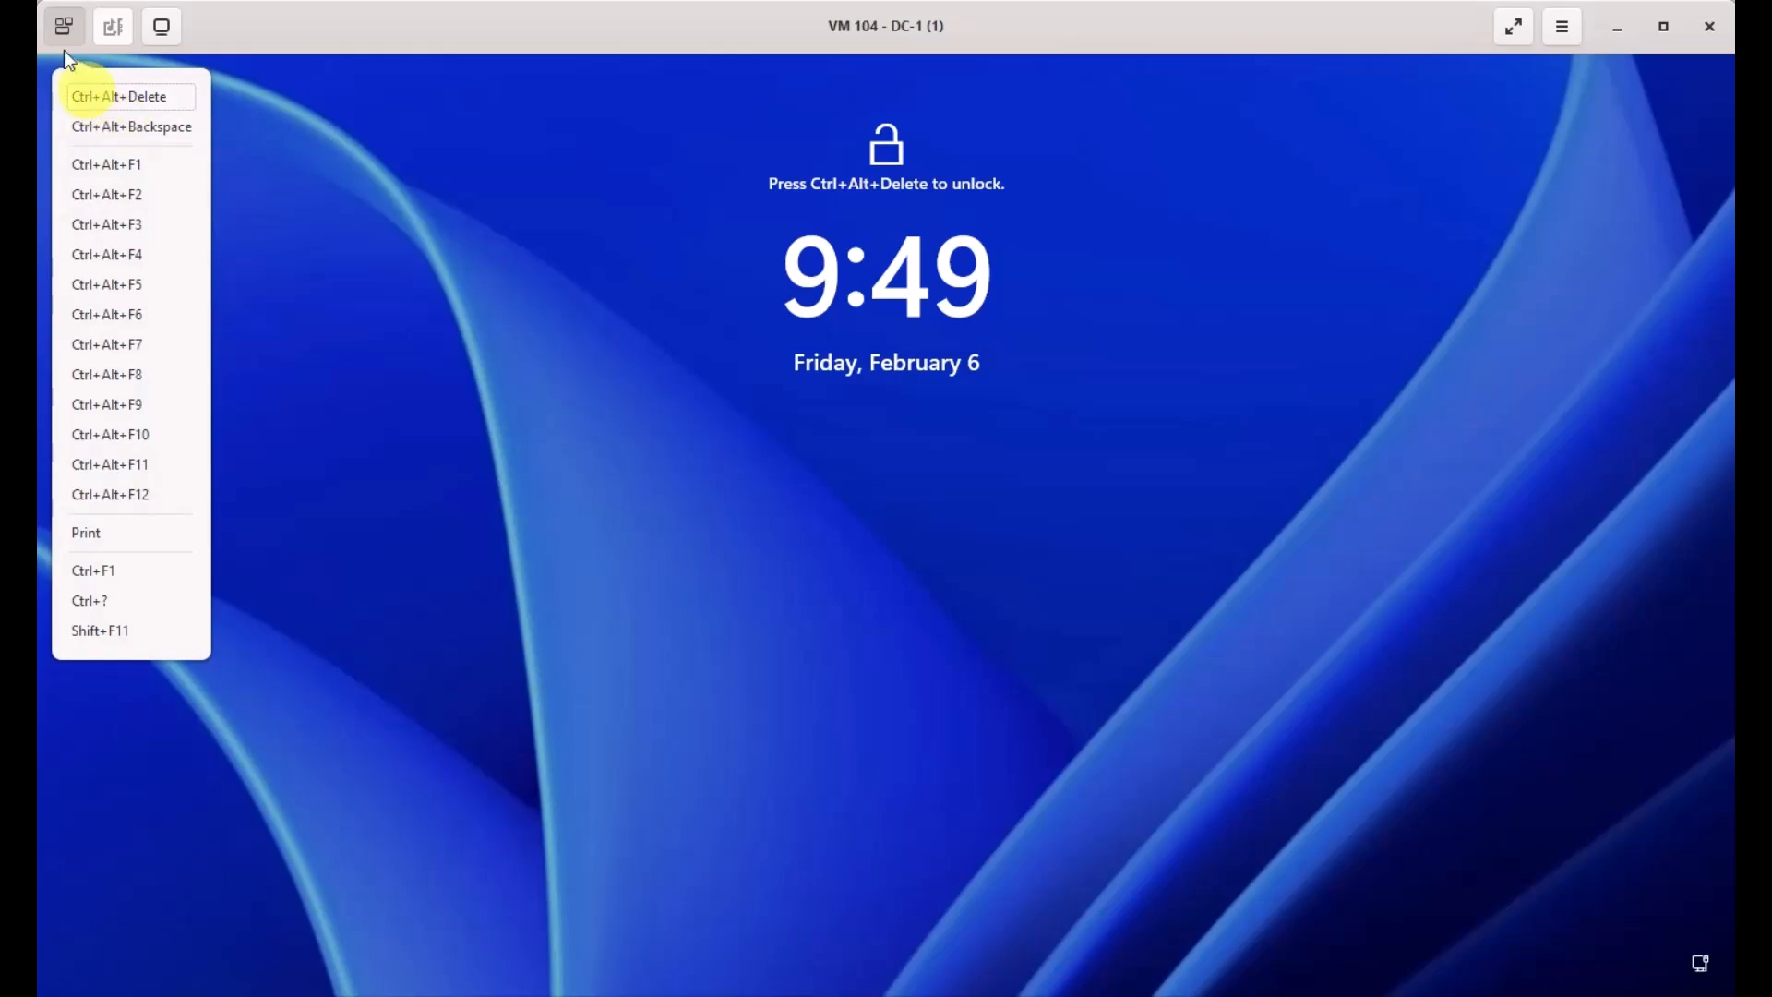
{"action": "left_click", "coordinate": [149, 96]}
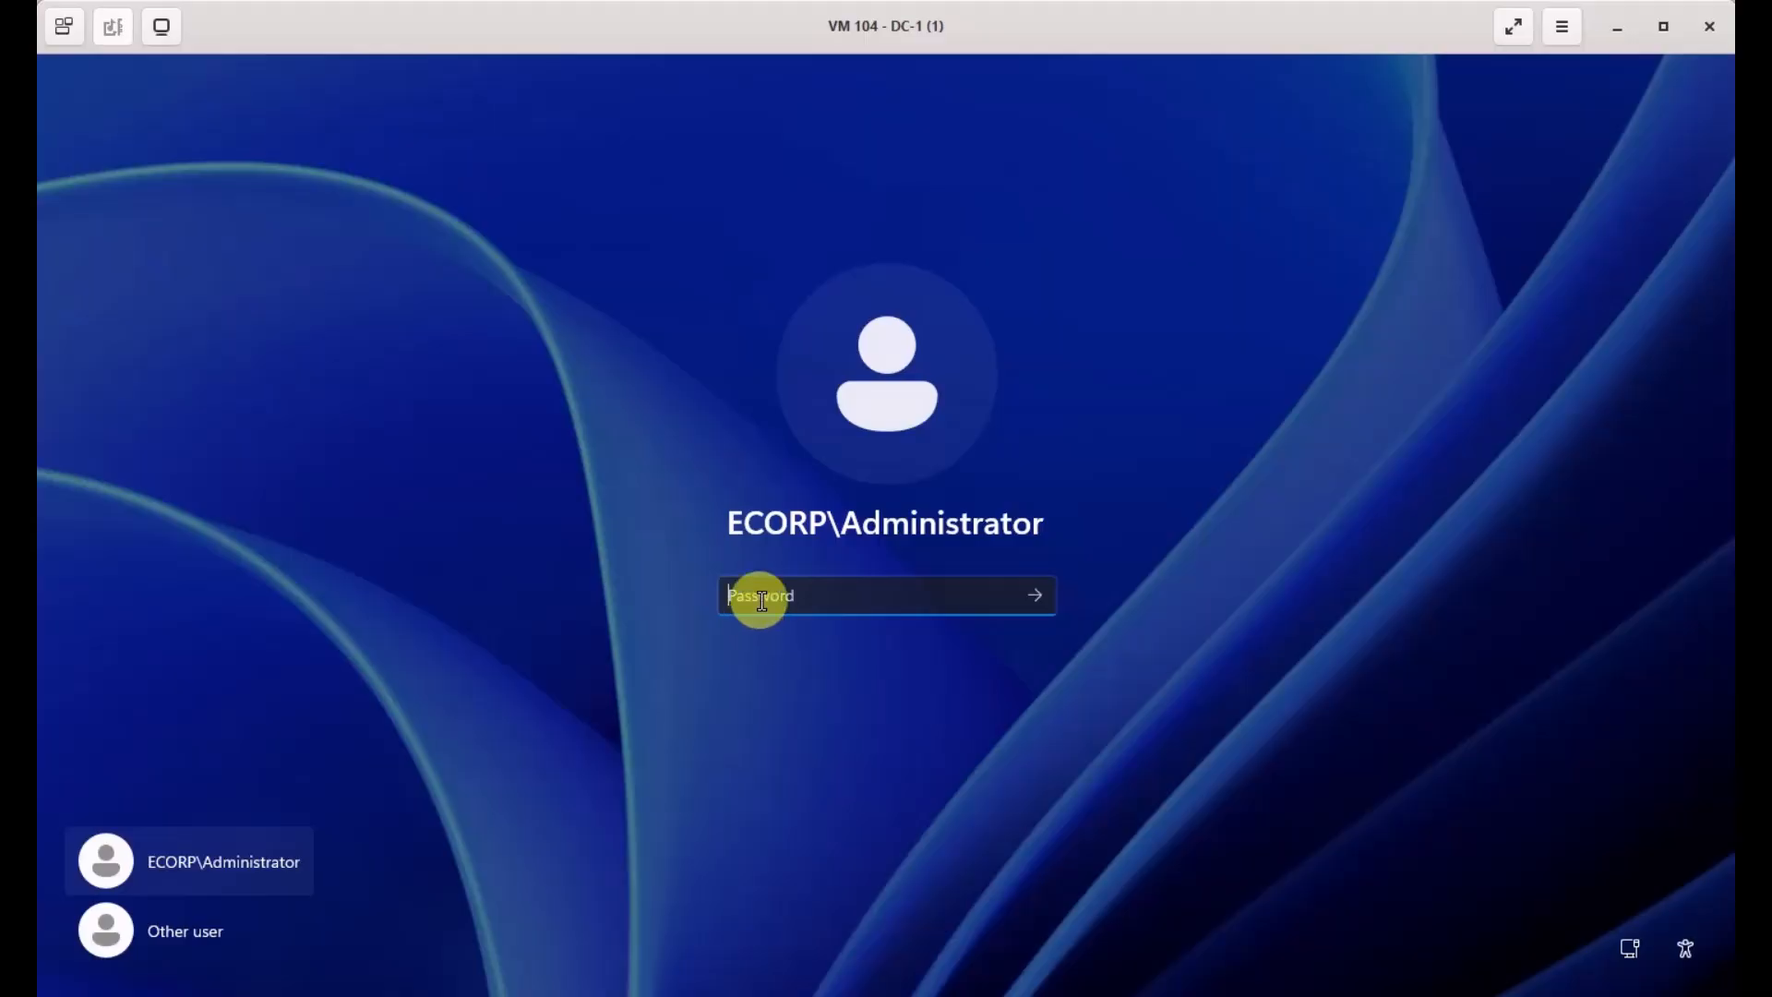
{"action": "type", "text": "•••••••••"}
{"action": "key", "text": "Return"}
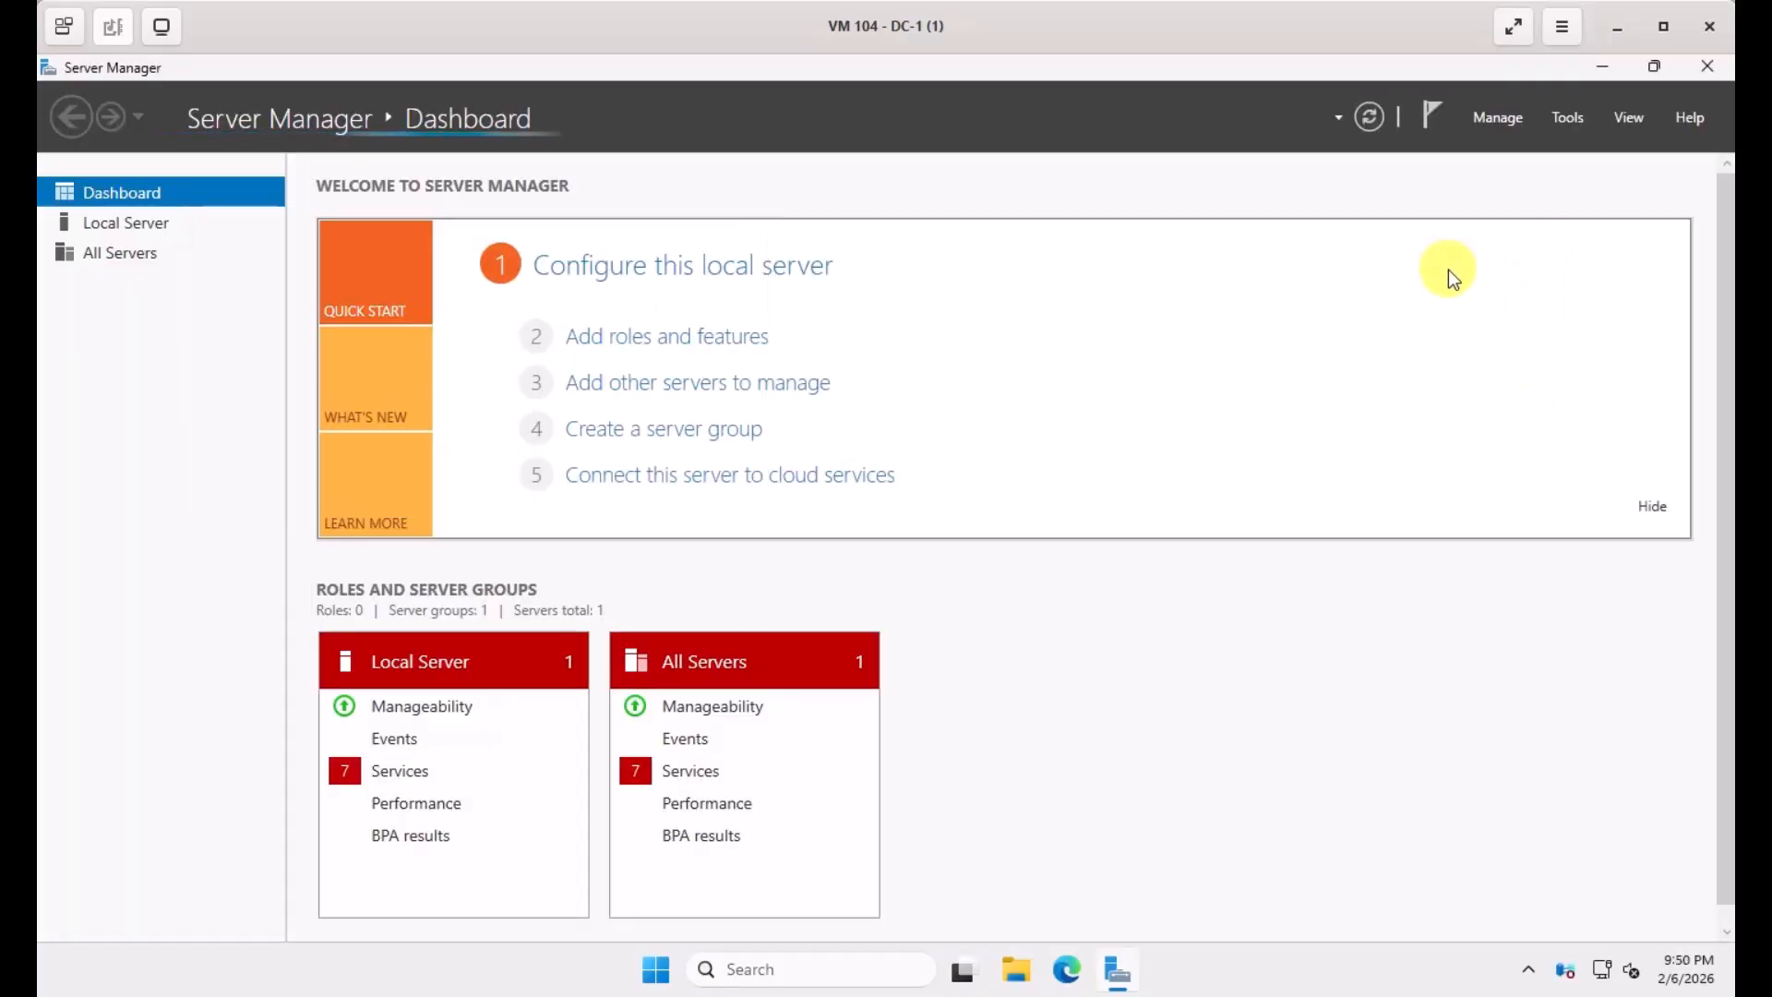
Start adding roles and features with a role-based installation, targeting the local Windows Server 2025 machine from the server pool.
{"action": "left_click", "coordinate": [1488, 118]}
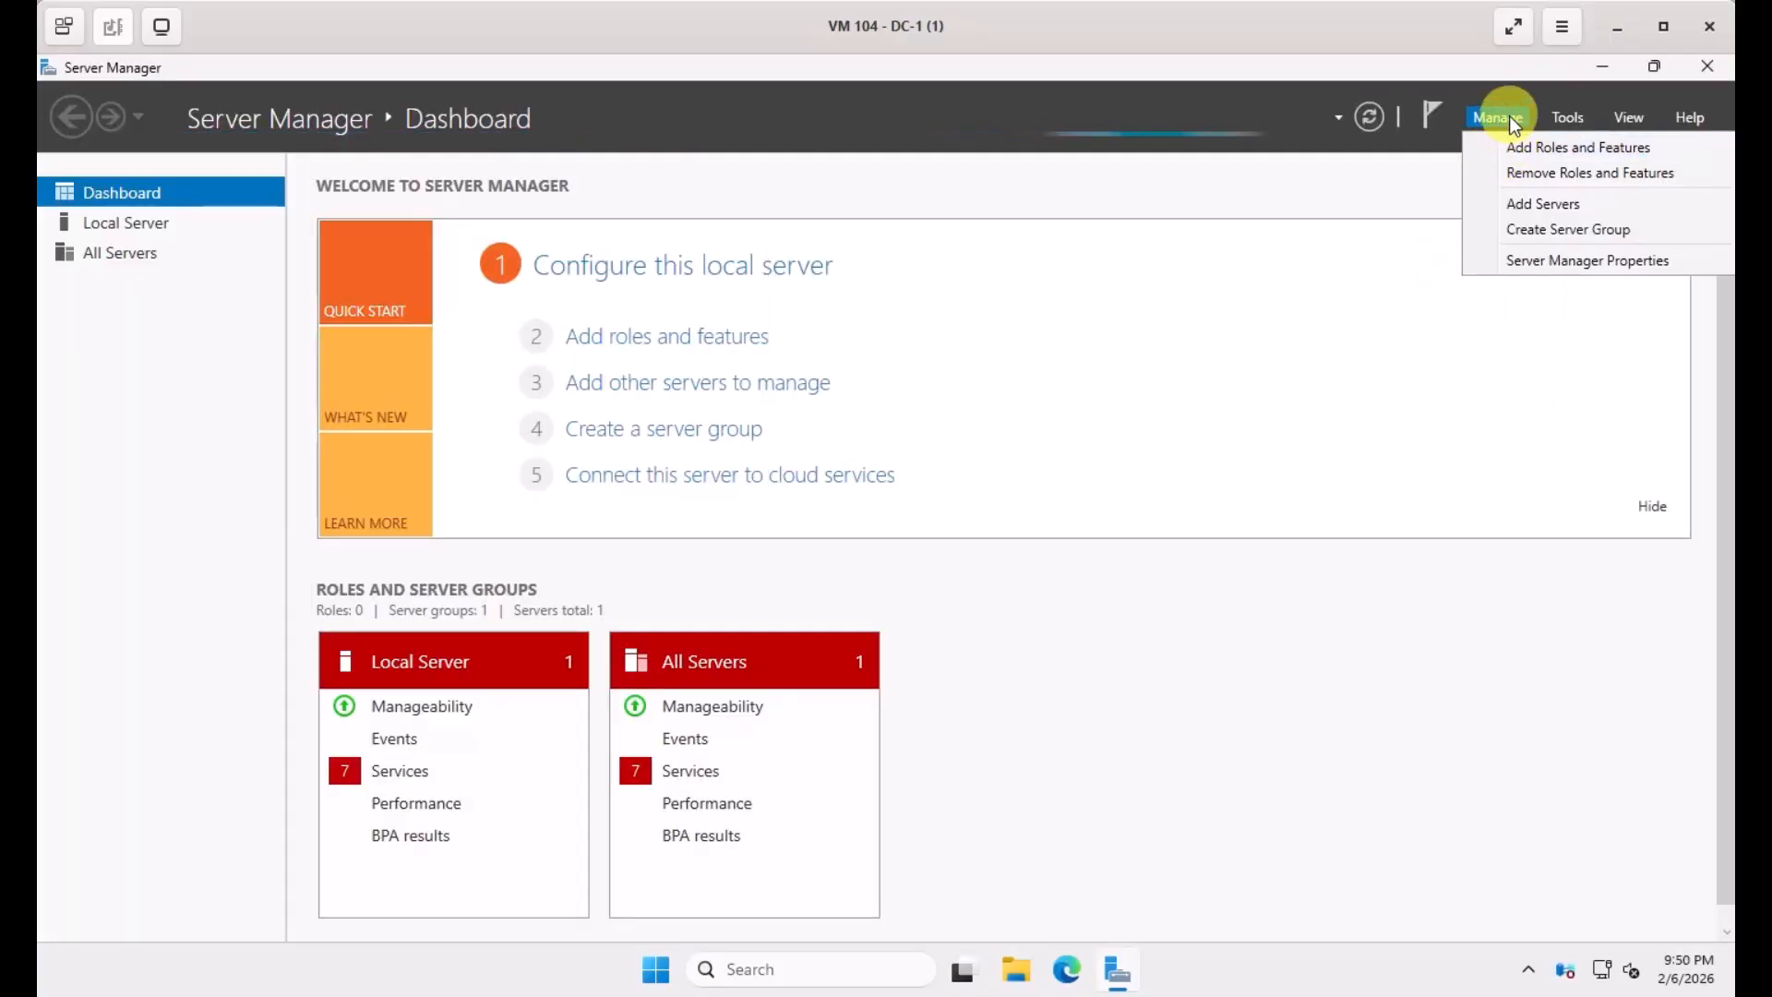
{"action": "left_click", "coordinate": [1551, 152]}
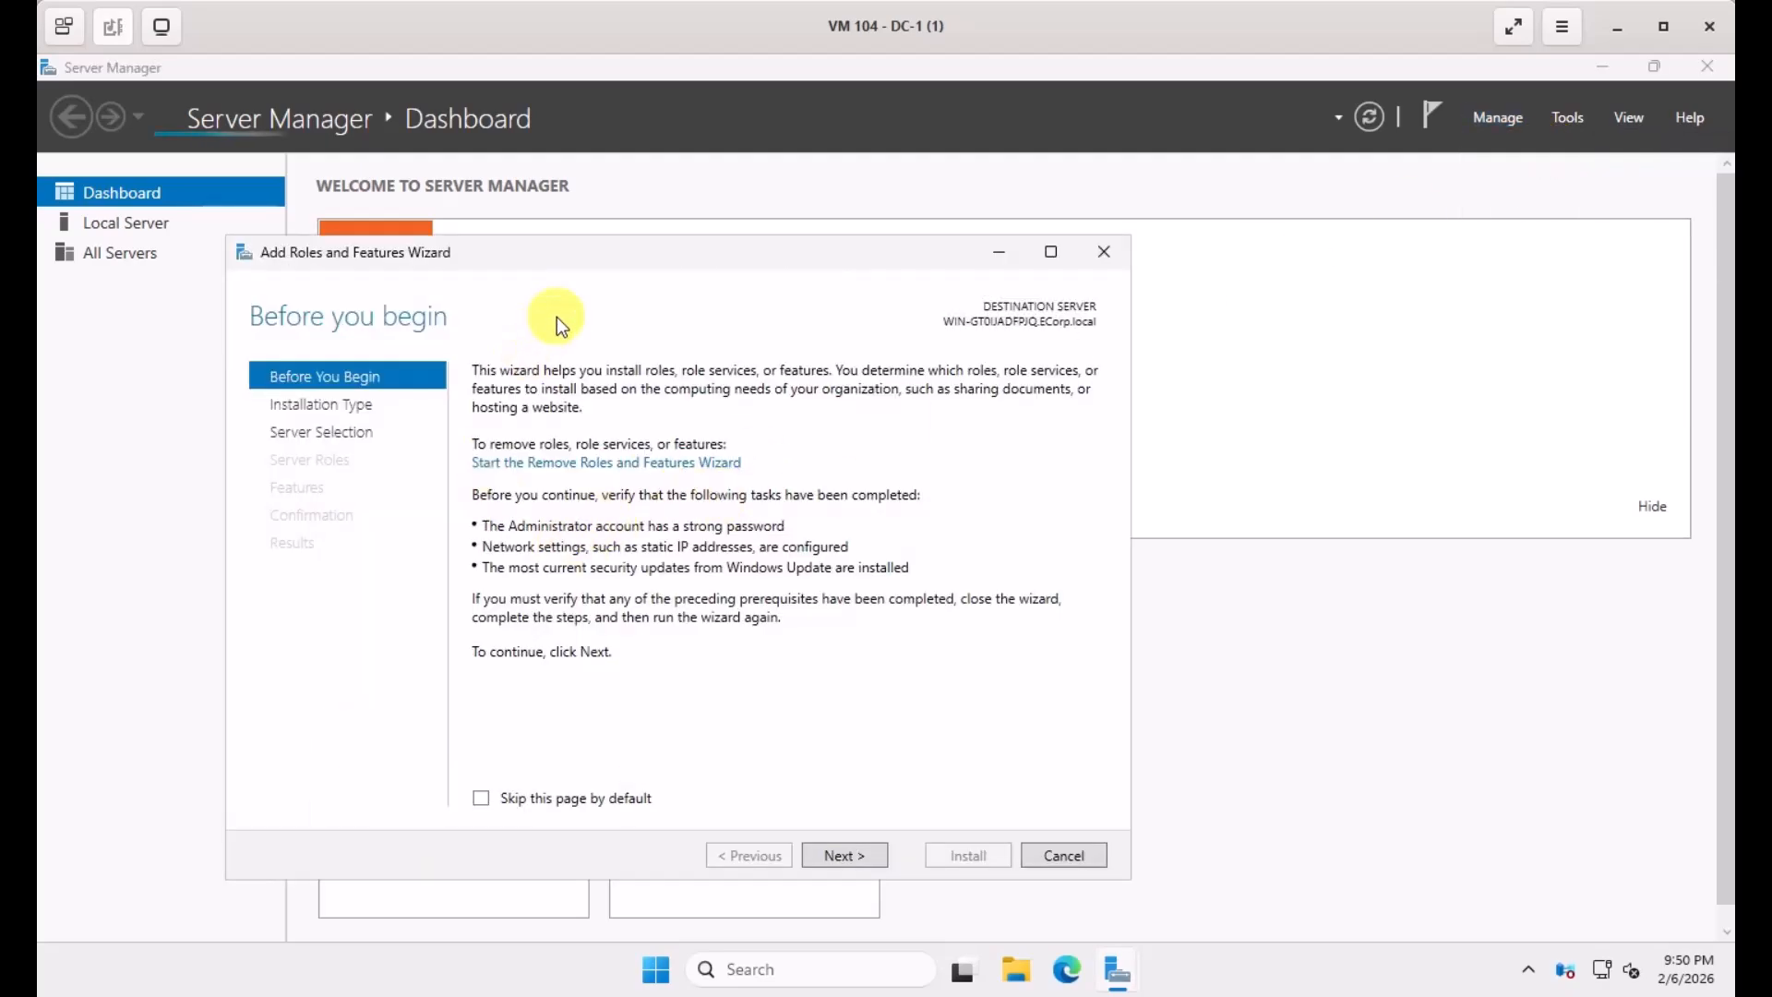
{"action": "left_click_drag", "start_coordinate": [594, 257], "coordinate": [611, 179]}
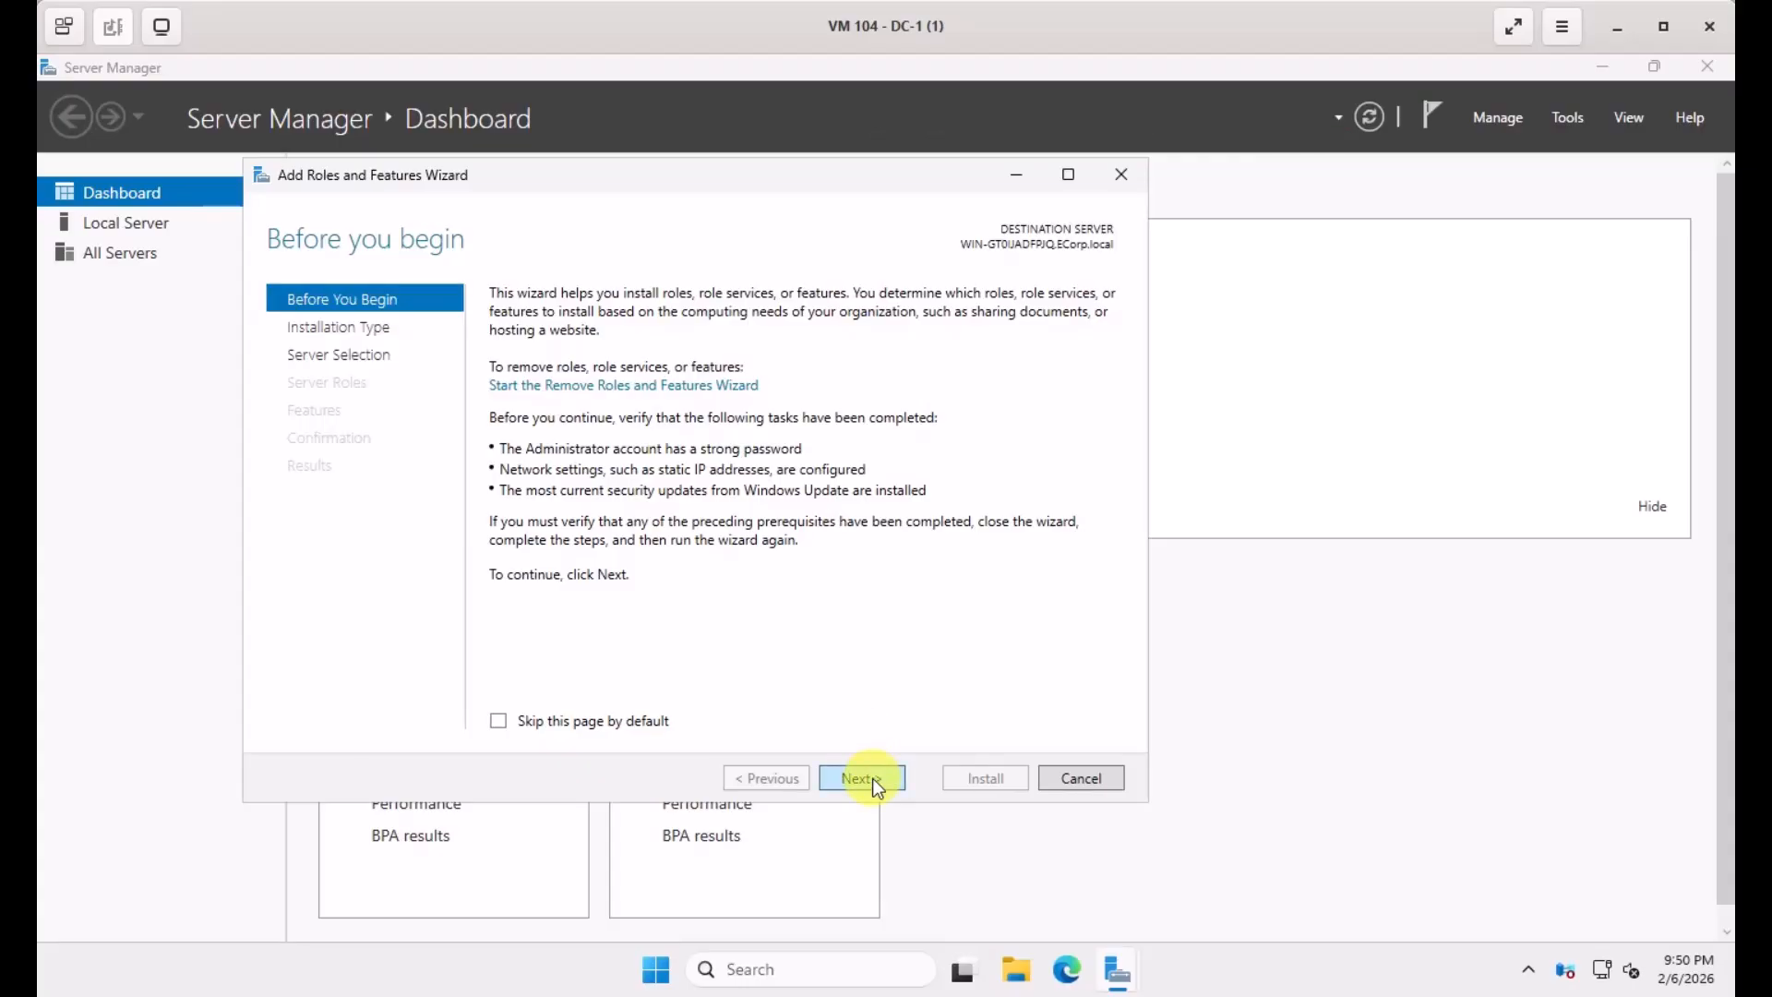
{"action": "left_click", "coordinate": [872, 778]}
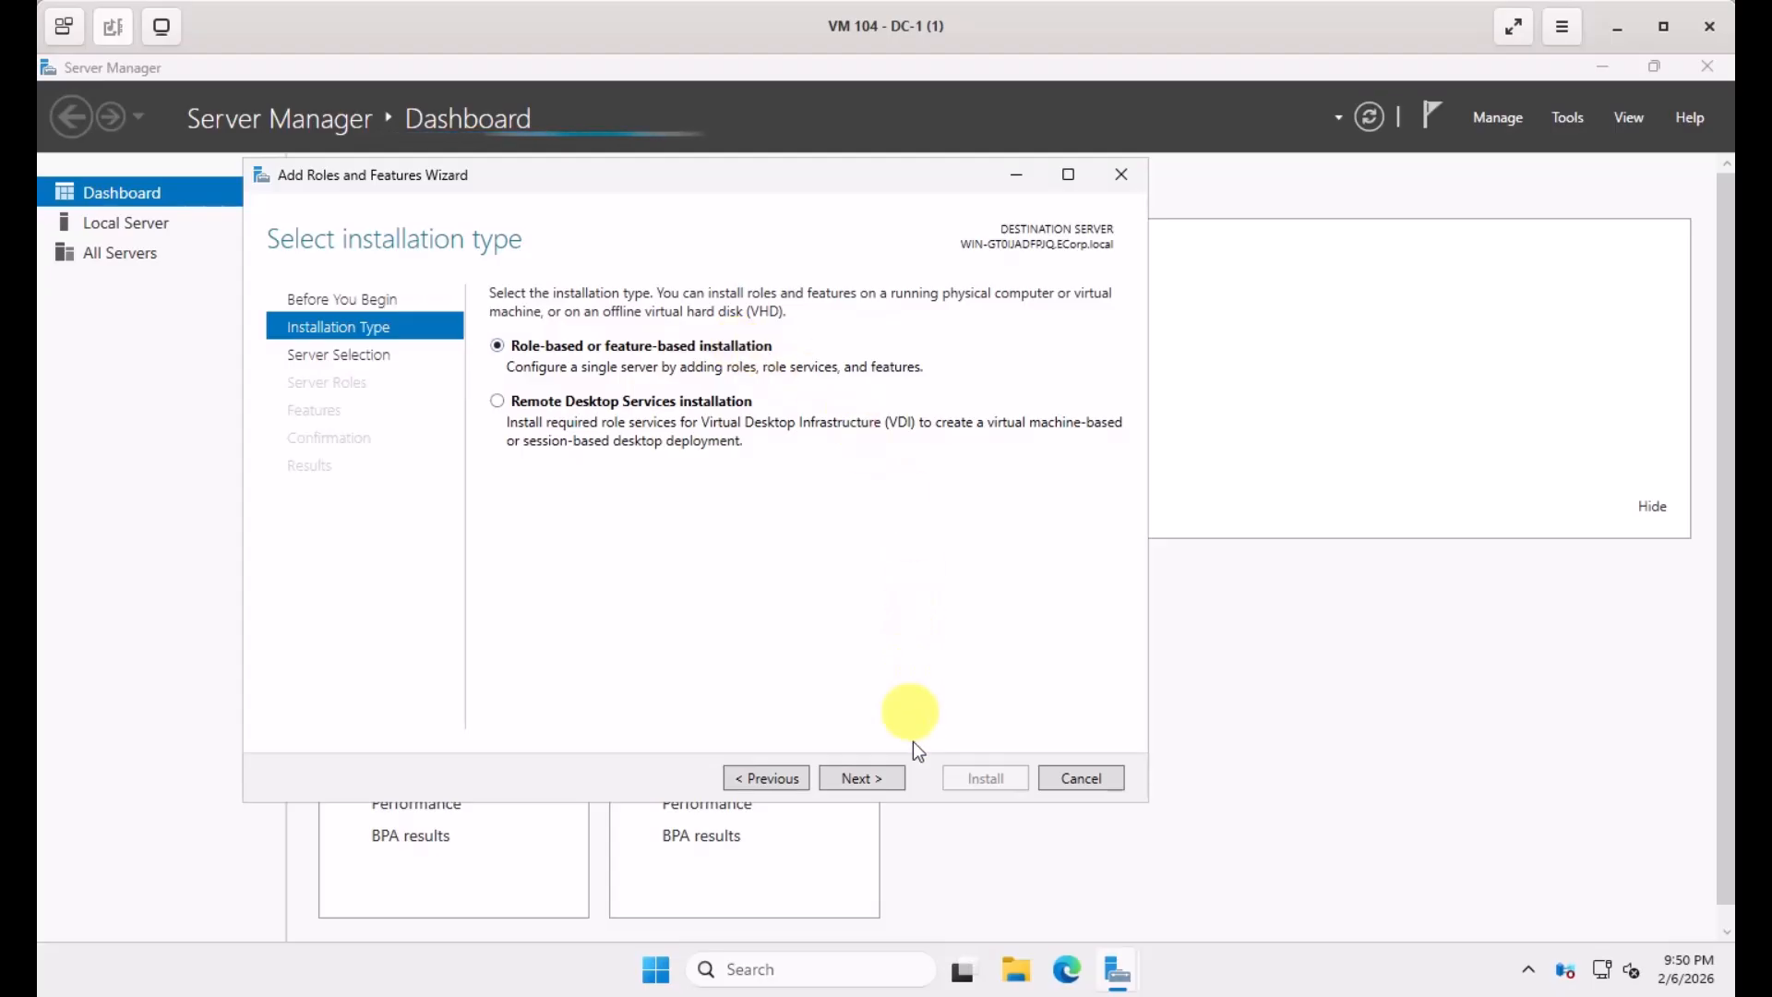
{"action": "left_click", "coordinate": [880, 782]}
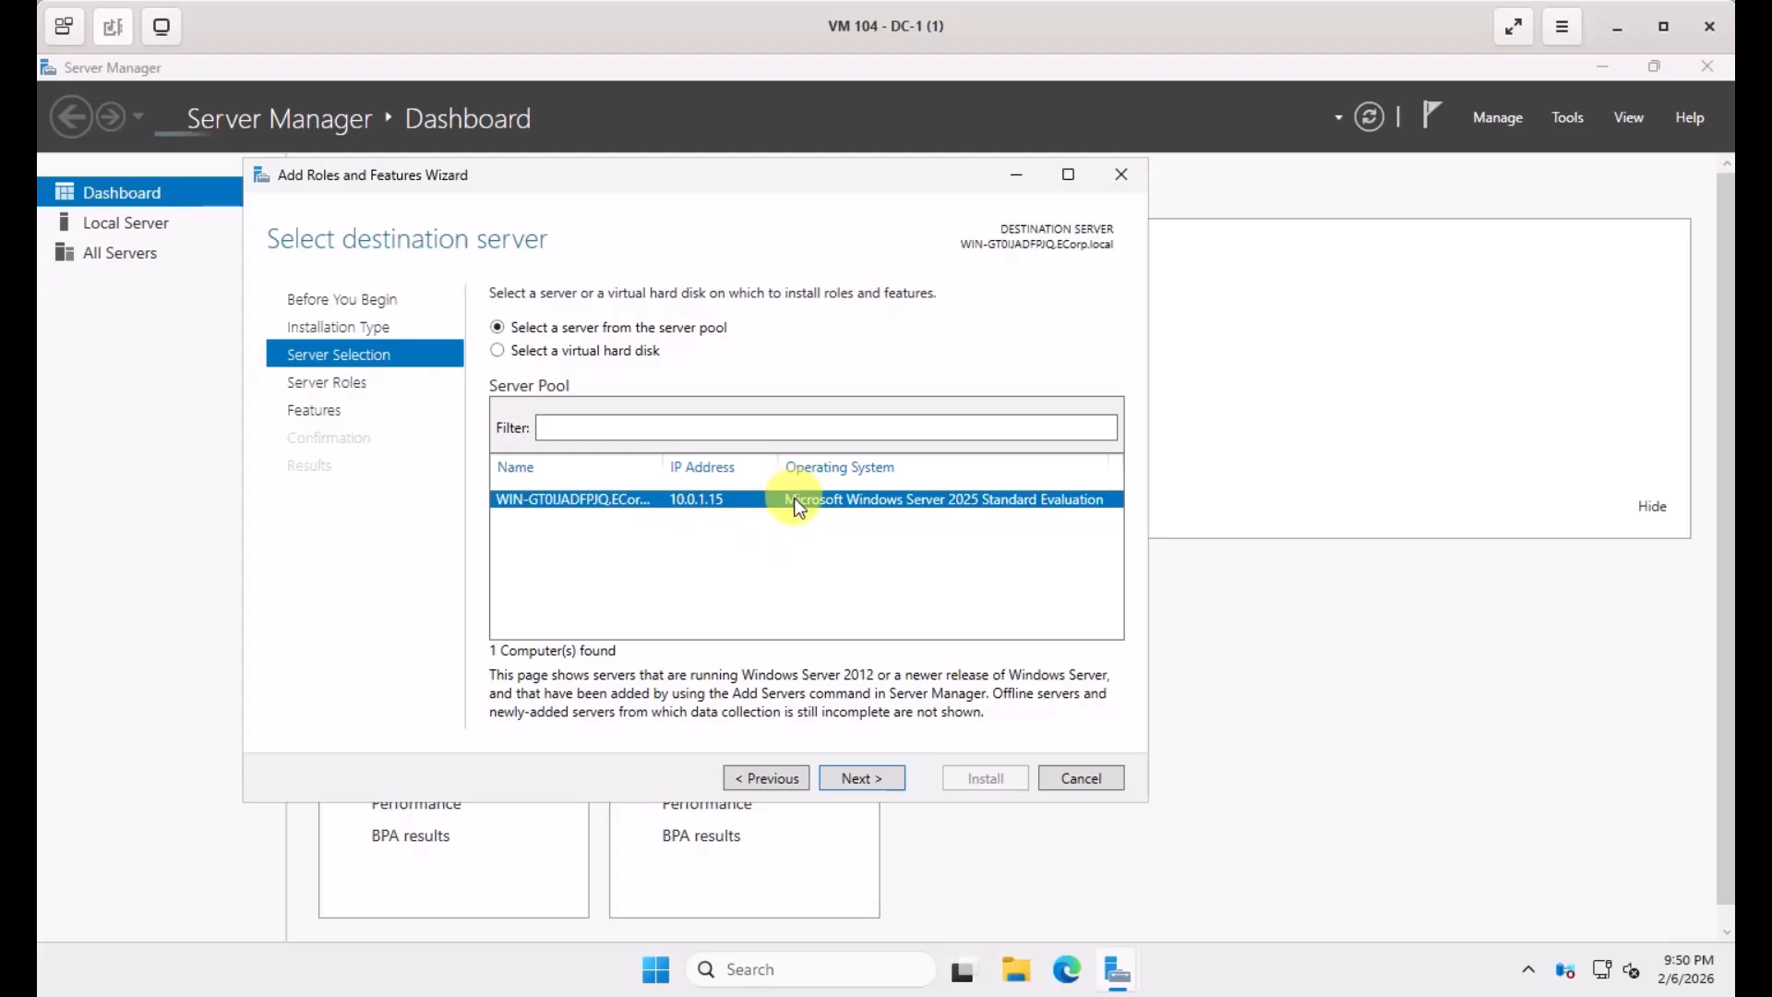
{"action": "left_click", "coordinate": [851, 776]}
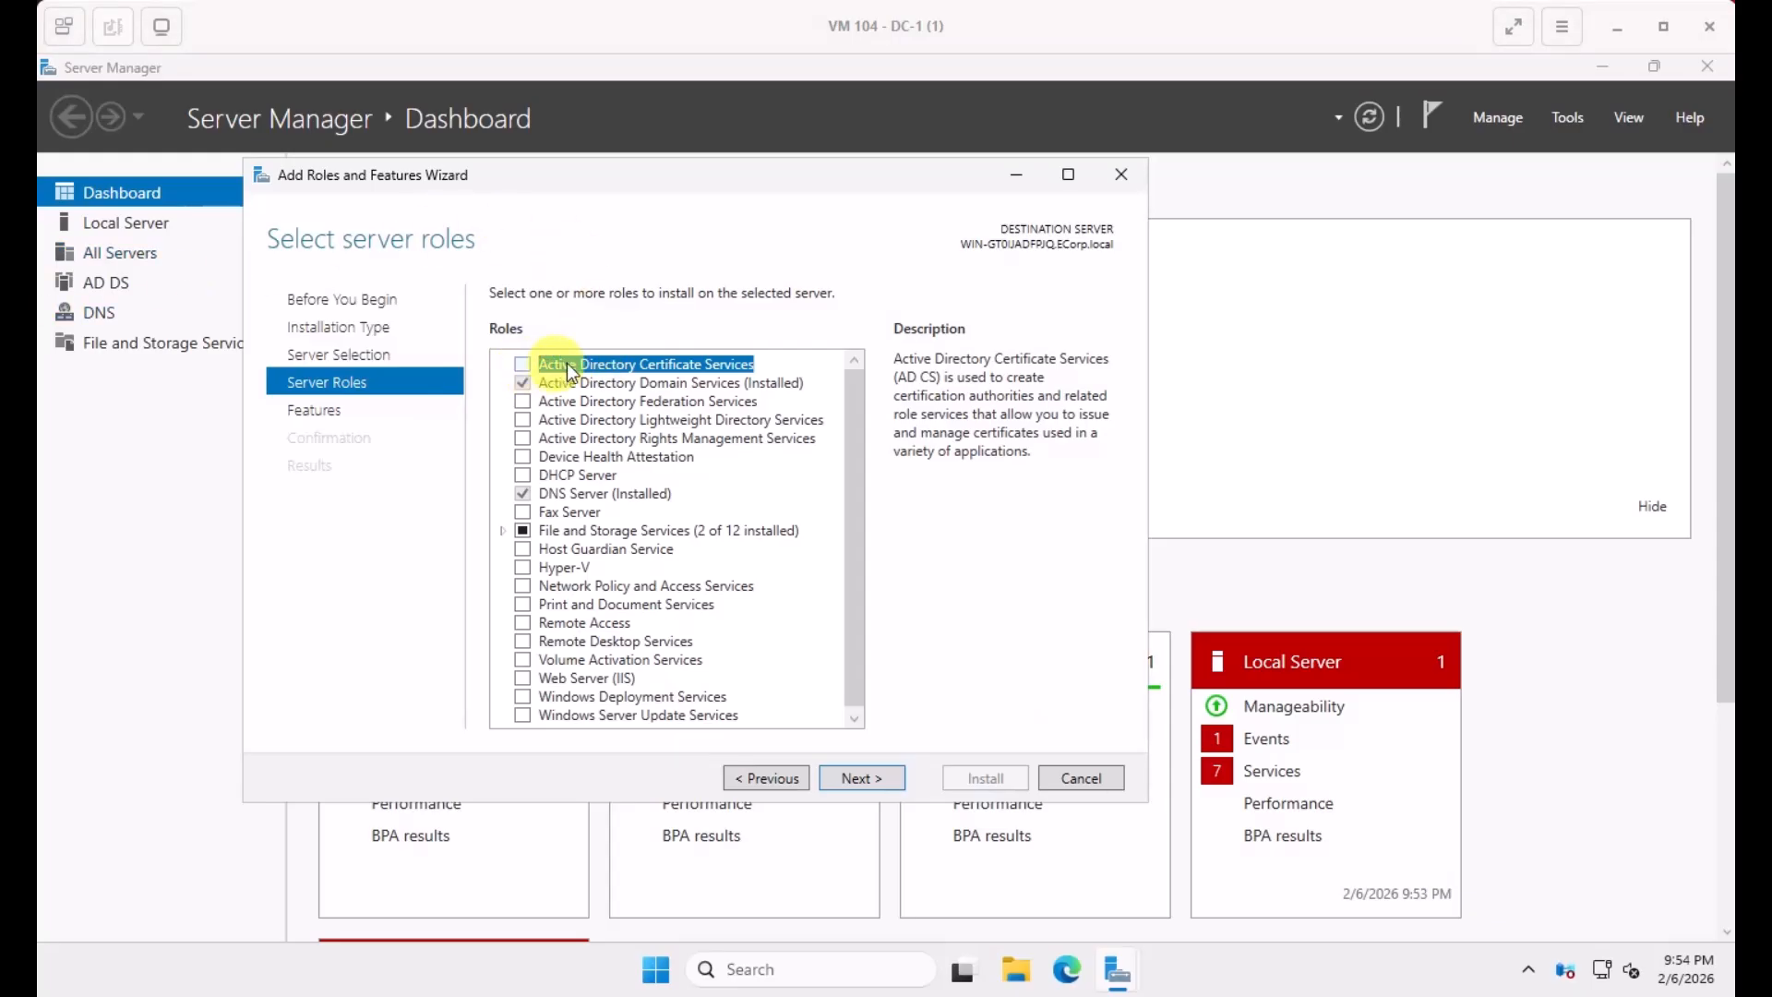
Select the Active Directory Certificate Services role with its management tools, keeping the default features and the Certification Authority role service.
{"action": "left_click", "coordinate": [518, 361]}
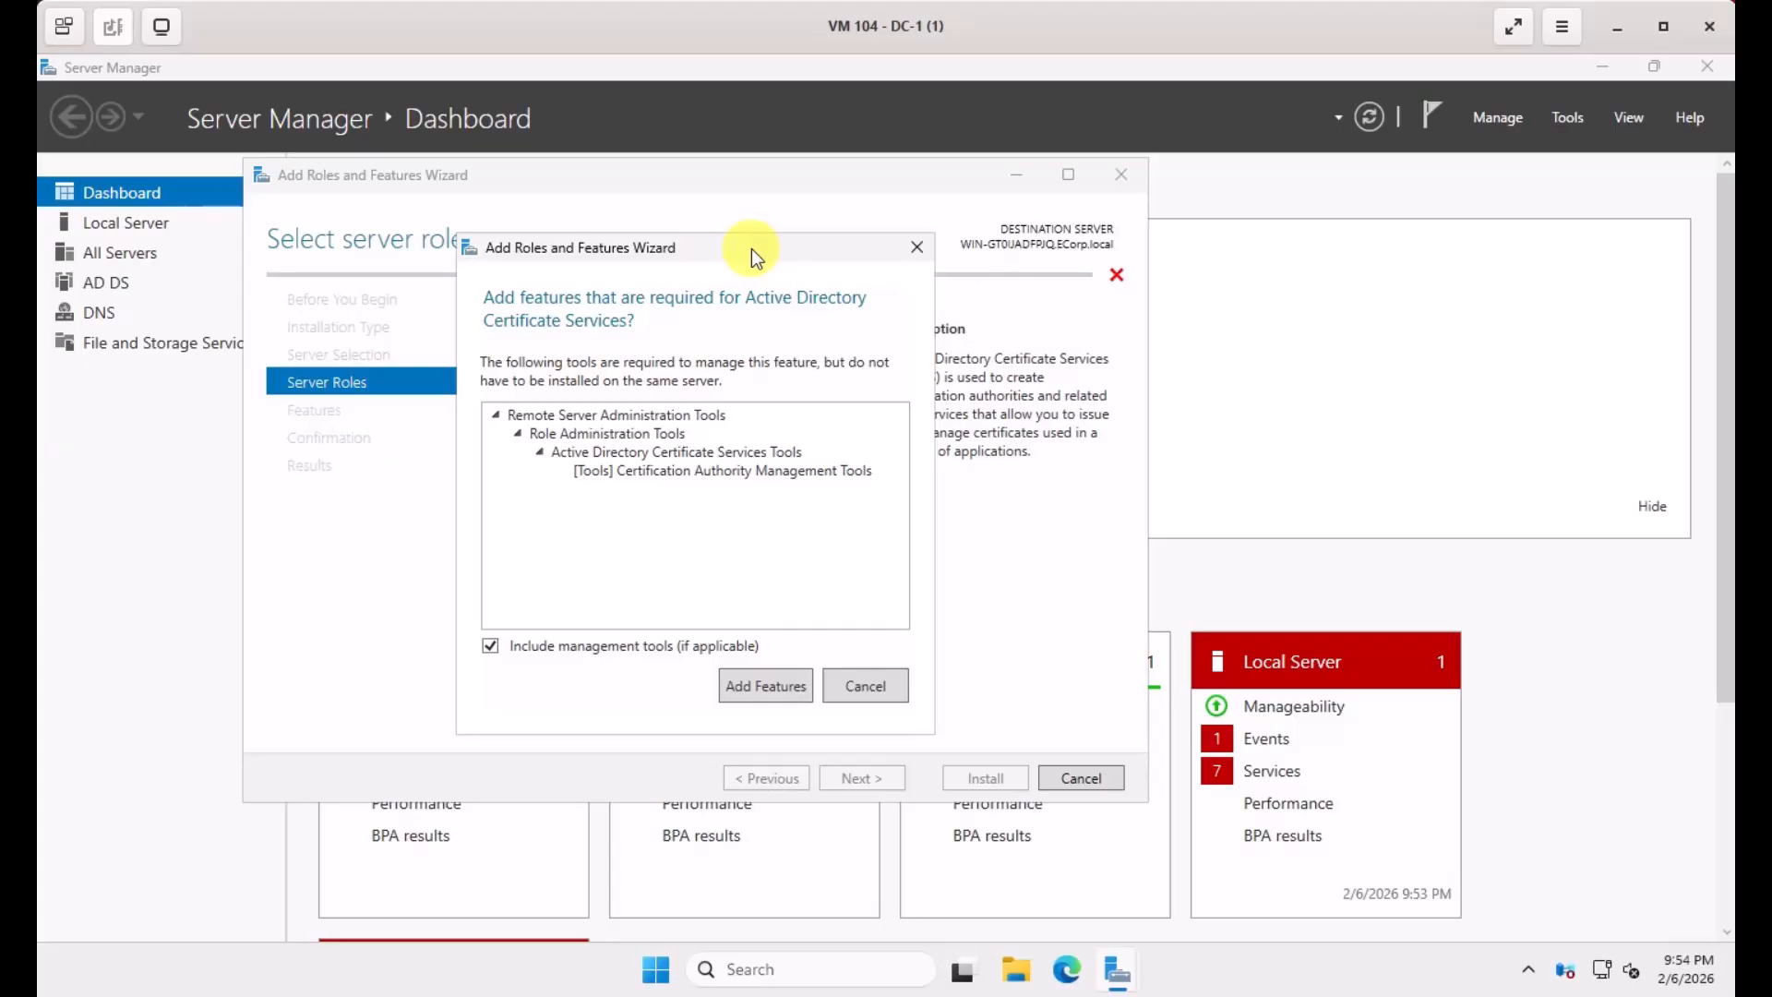
{"action": "left_click", "coordinate": [751, 688]}
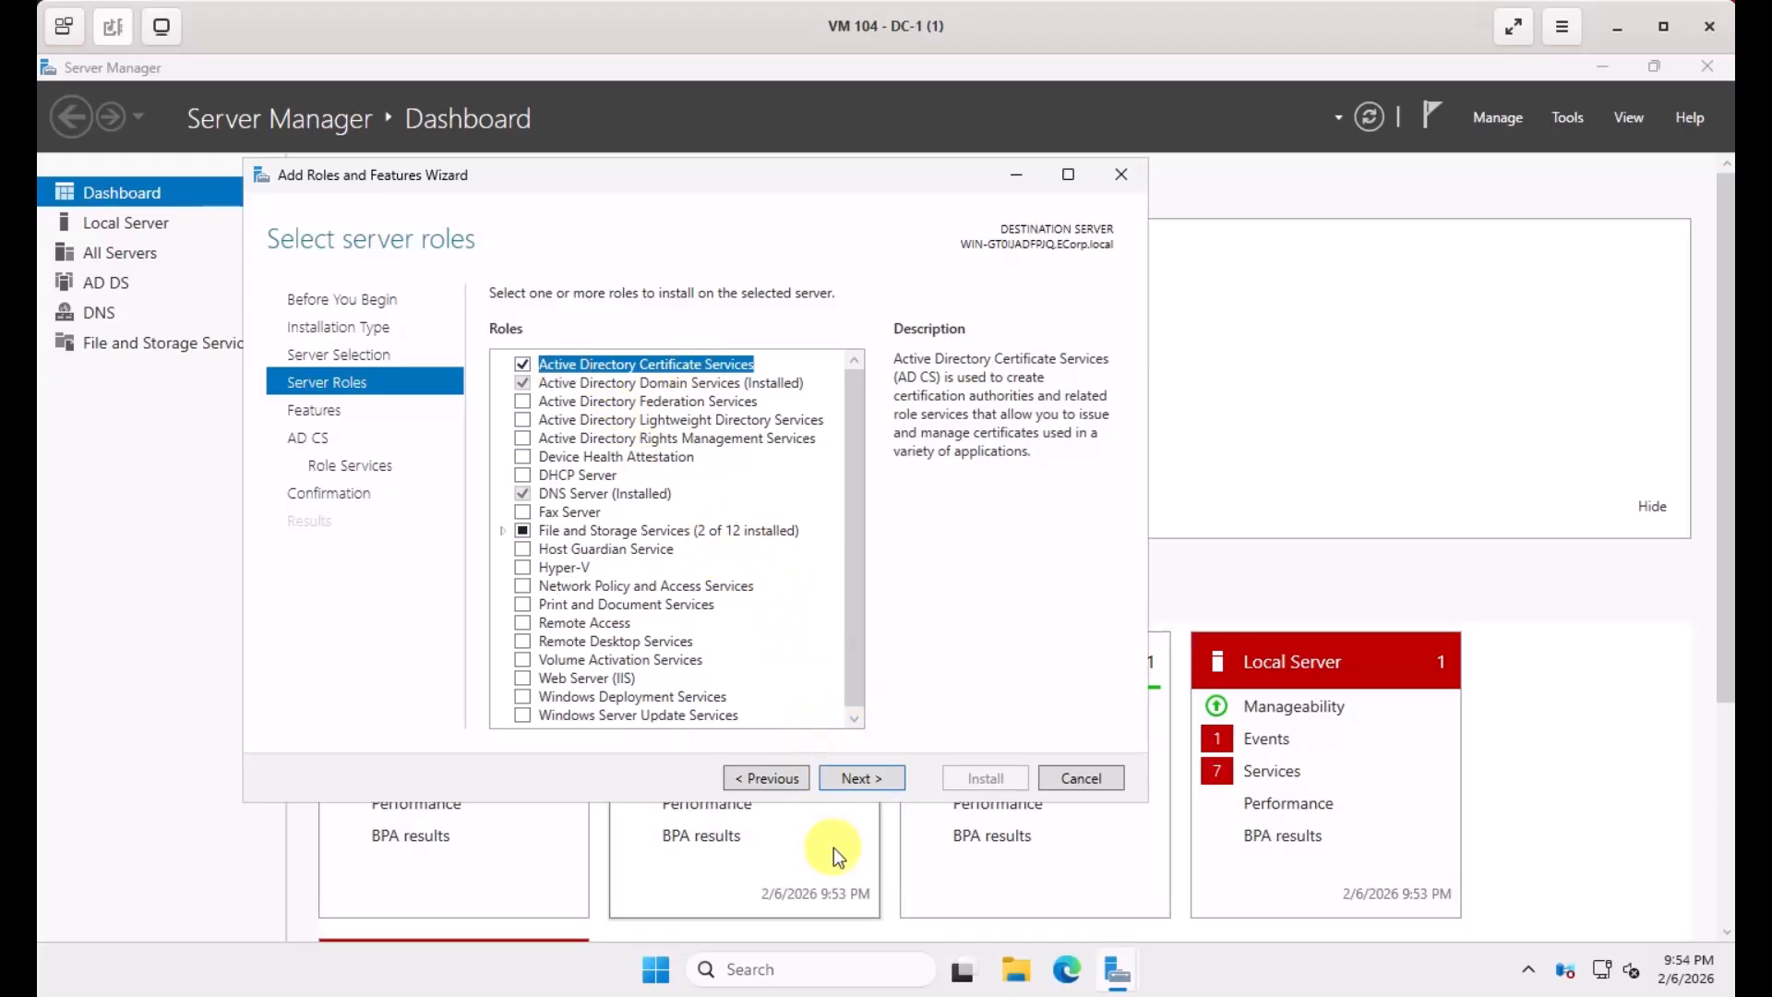
{"action": "left_click", "coordinate": [866, 779]}
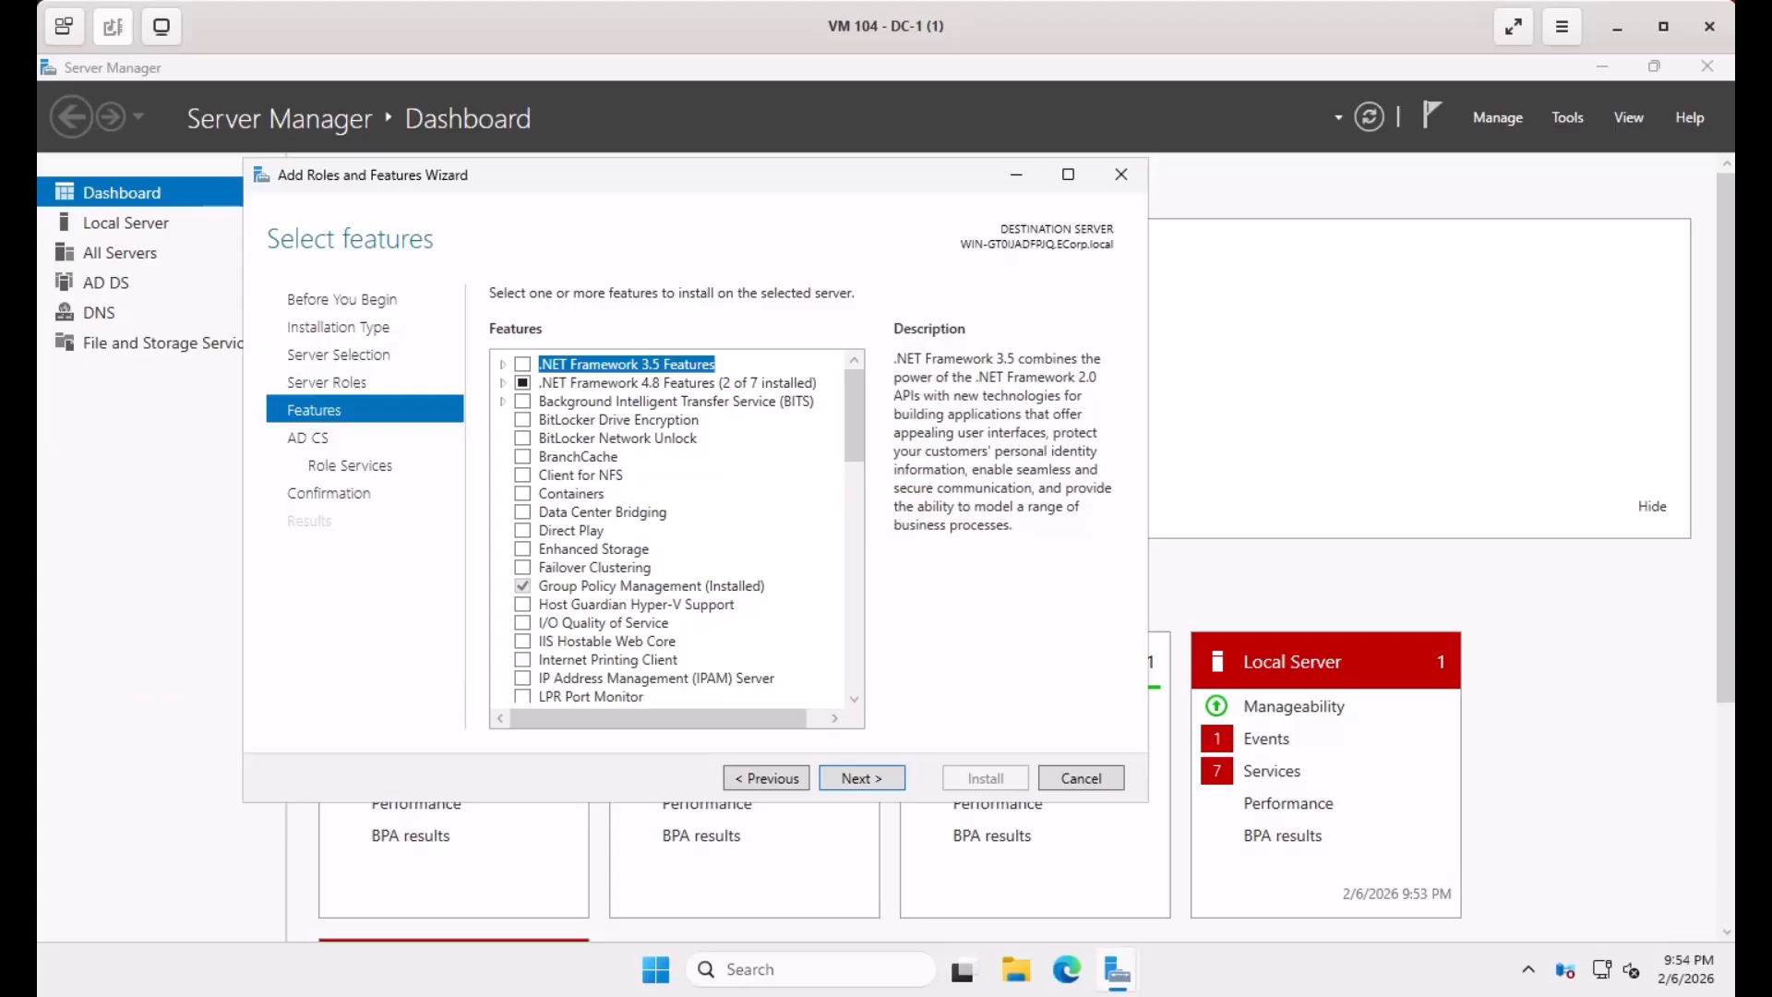
{"action": "left_click", "coordinate": [882, 782]}
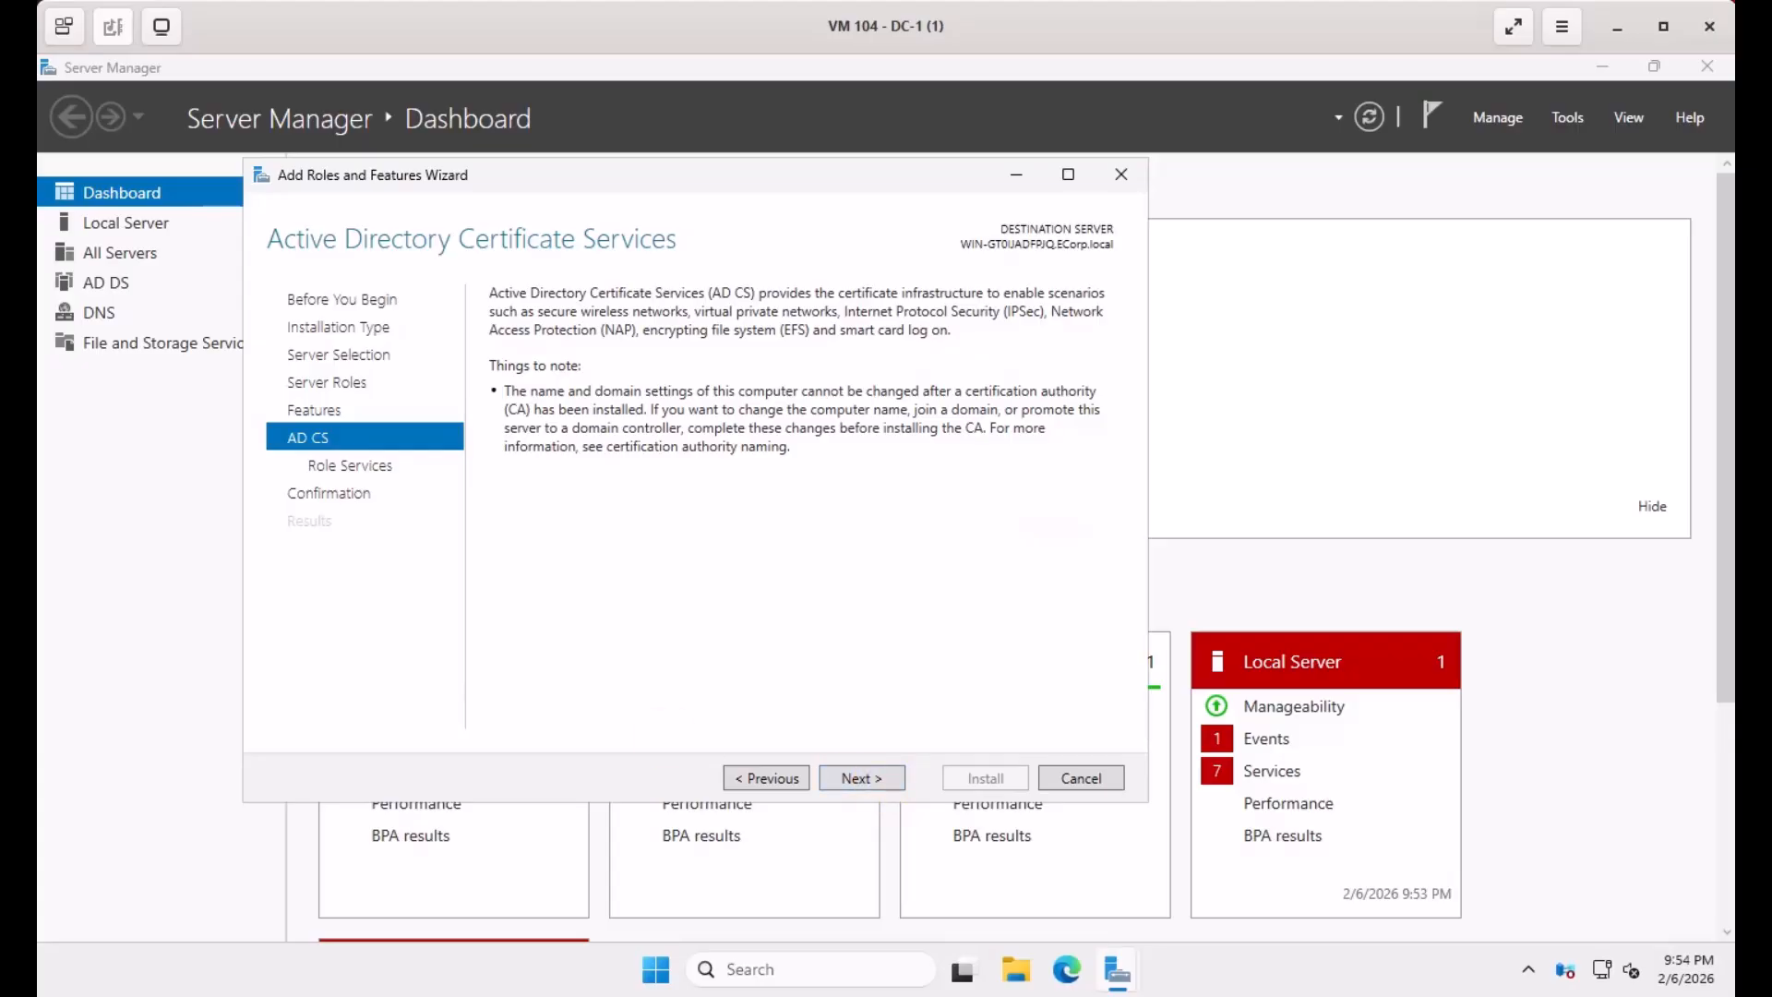
{"action": "left_click", "coordinate": [859, 777]}
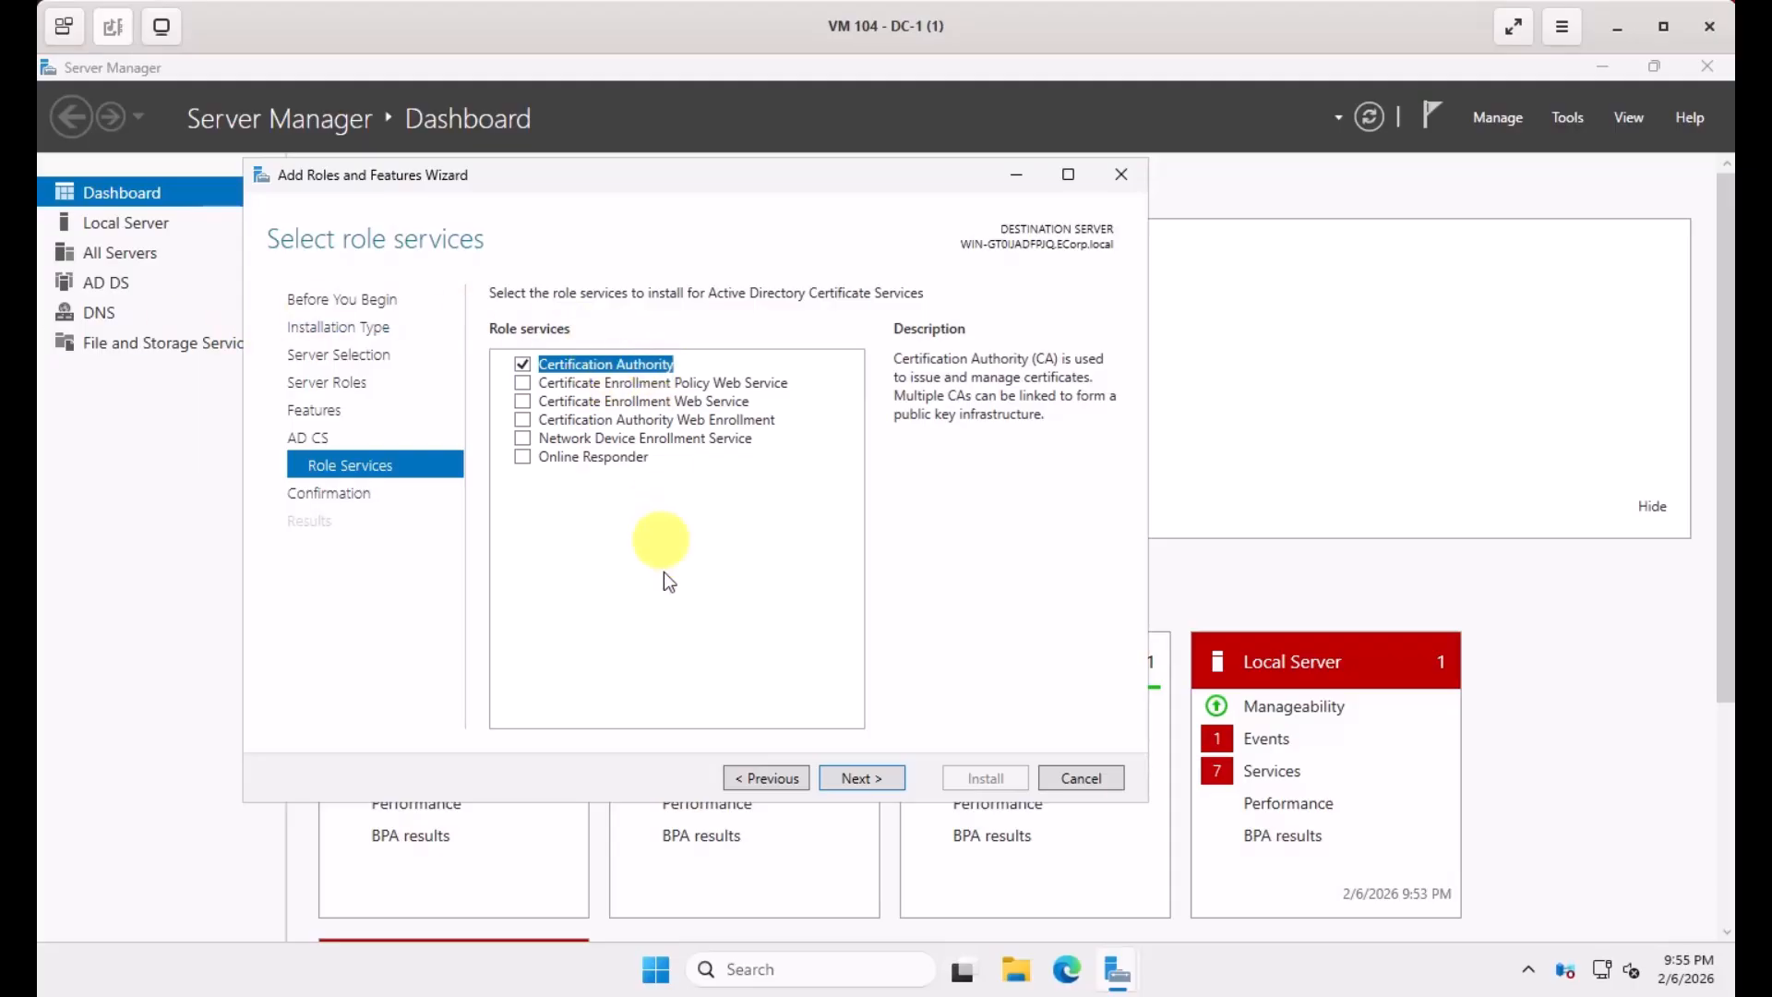
{"action": "left_click", "coordinate": [872, 779]}
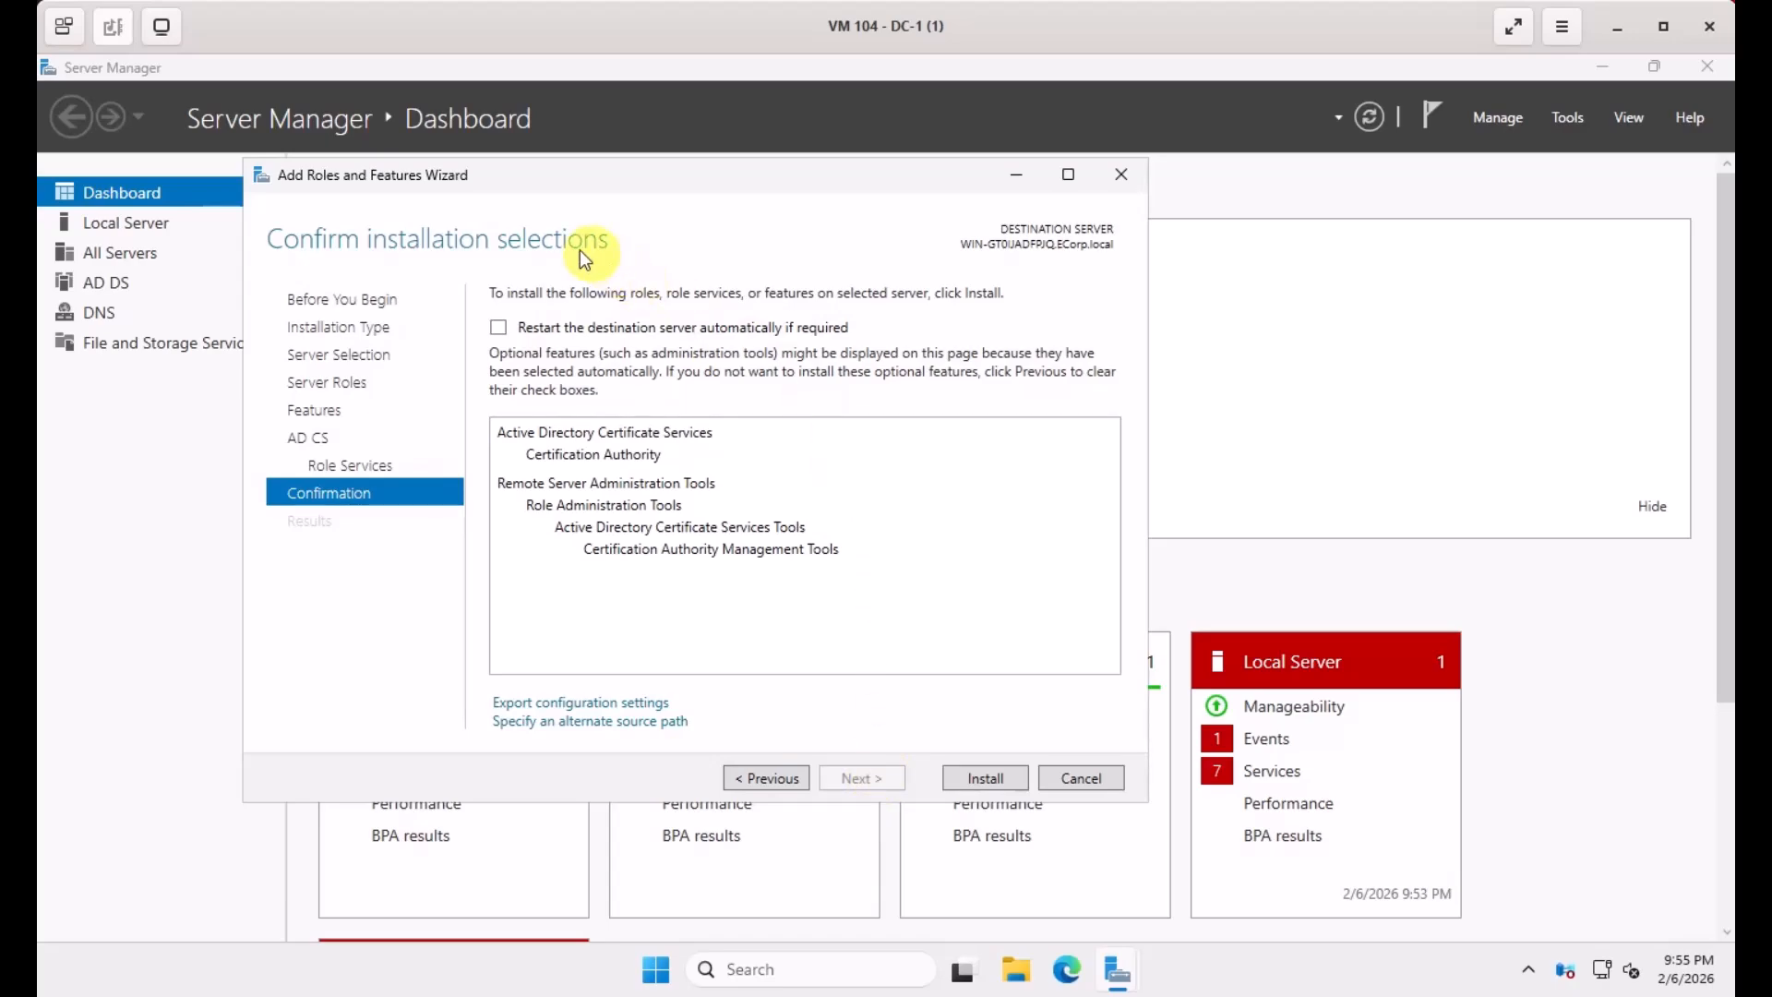
Allow the destination server to restart automatically if required and install the Active Directory Certificate Services role.
{"action": "left_click", "coordinate": [495, 330]}
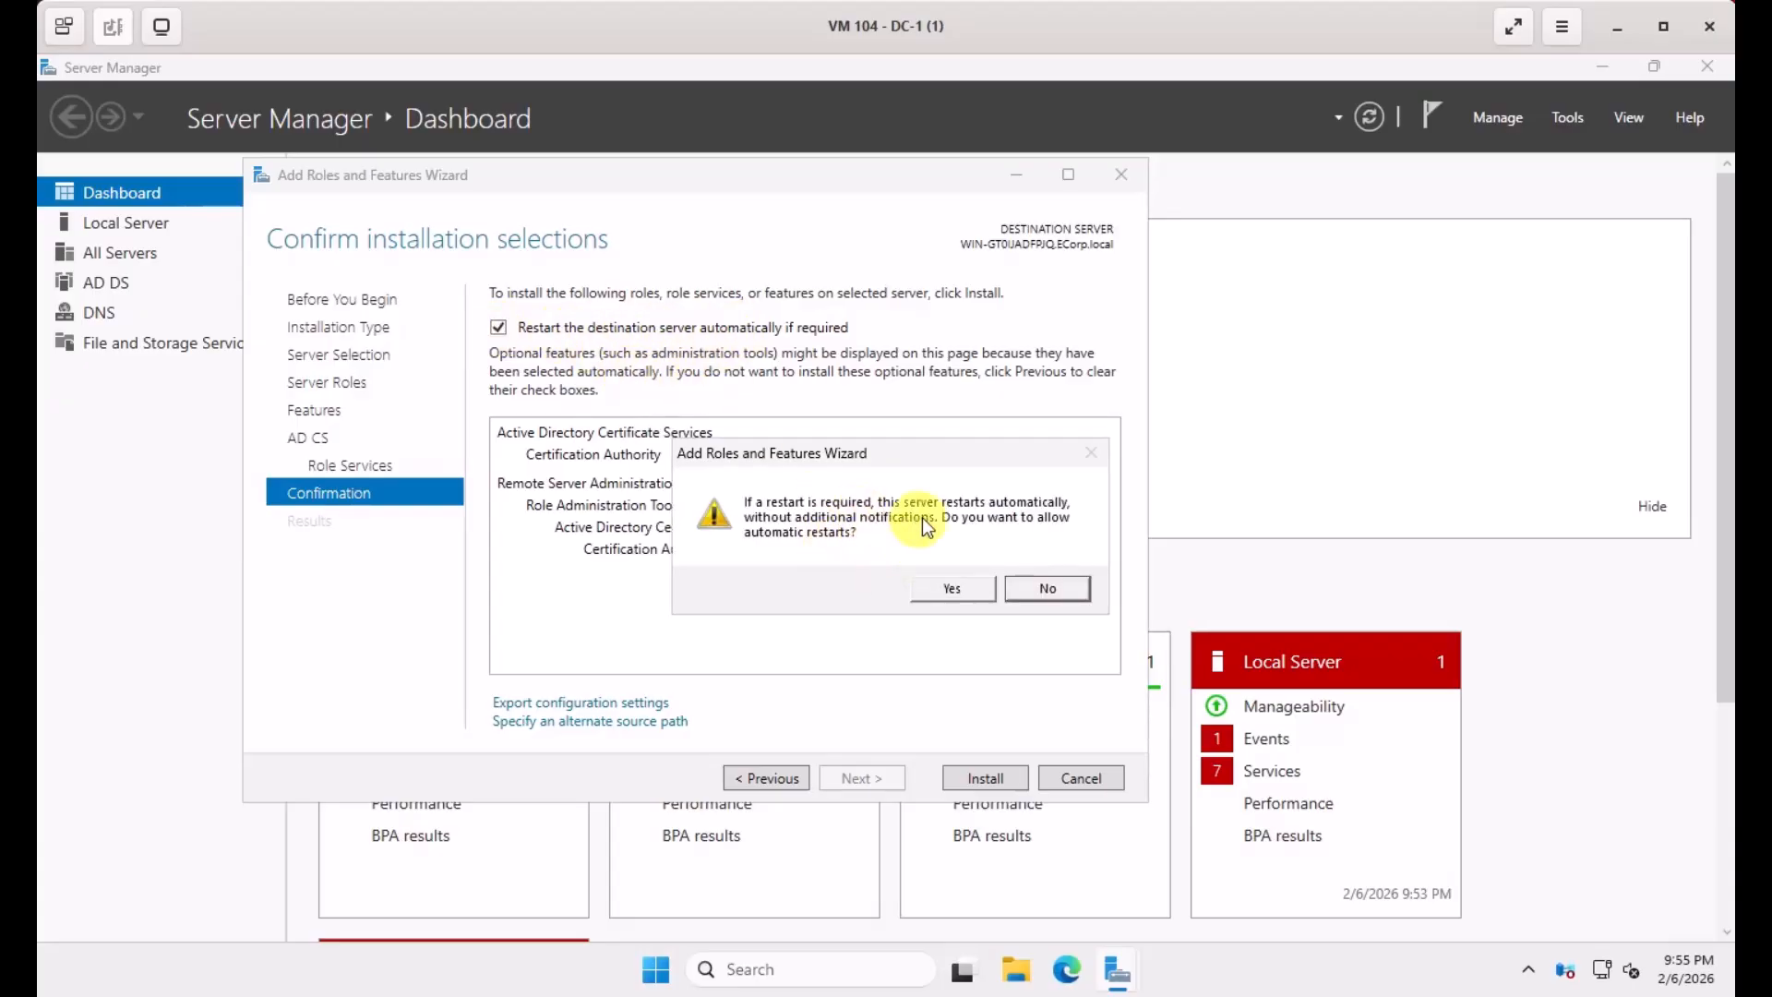
{"action": "left_click", "coordinate": [946, 591]}
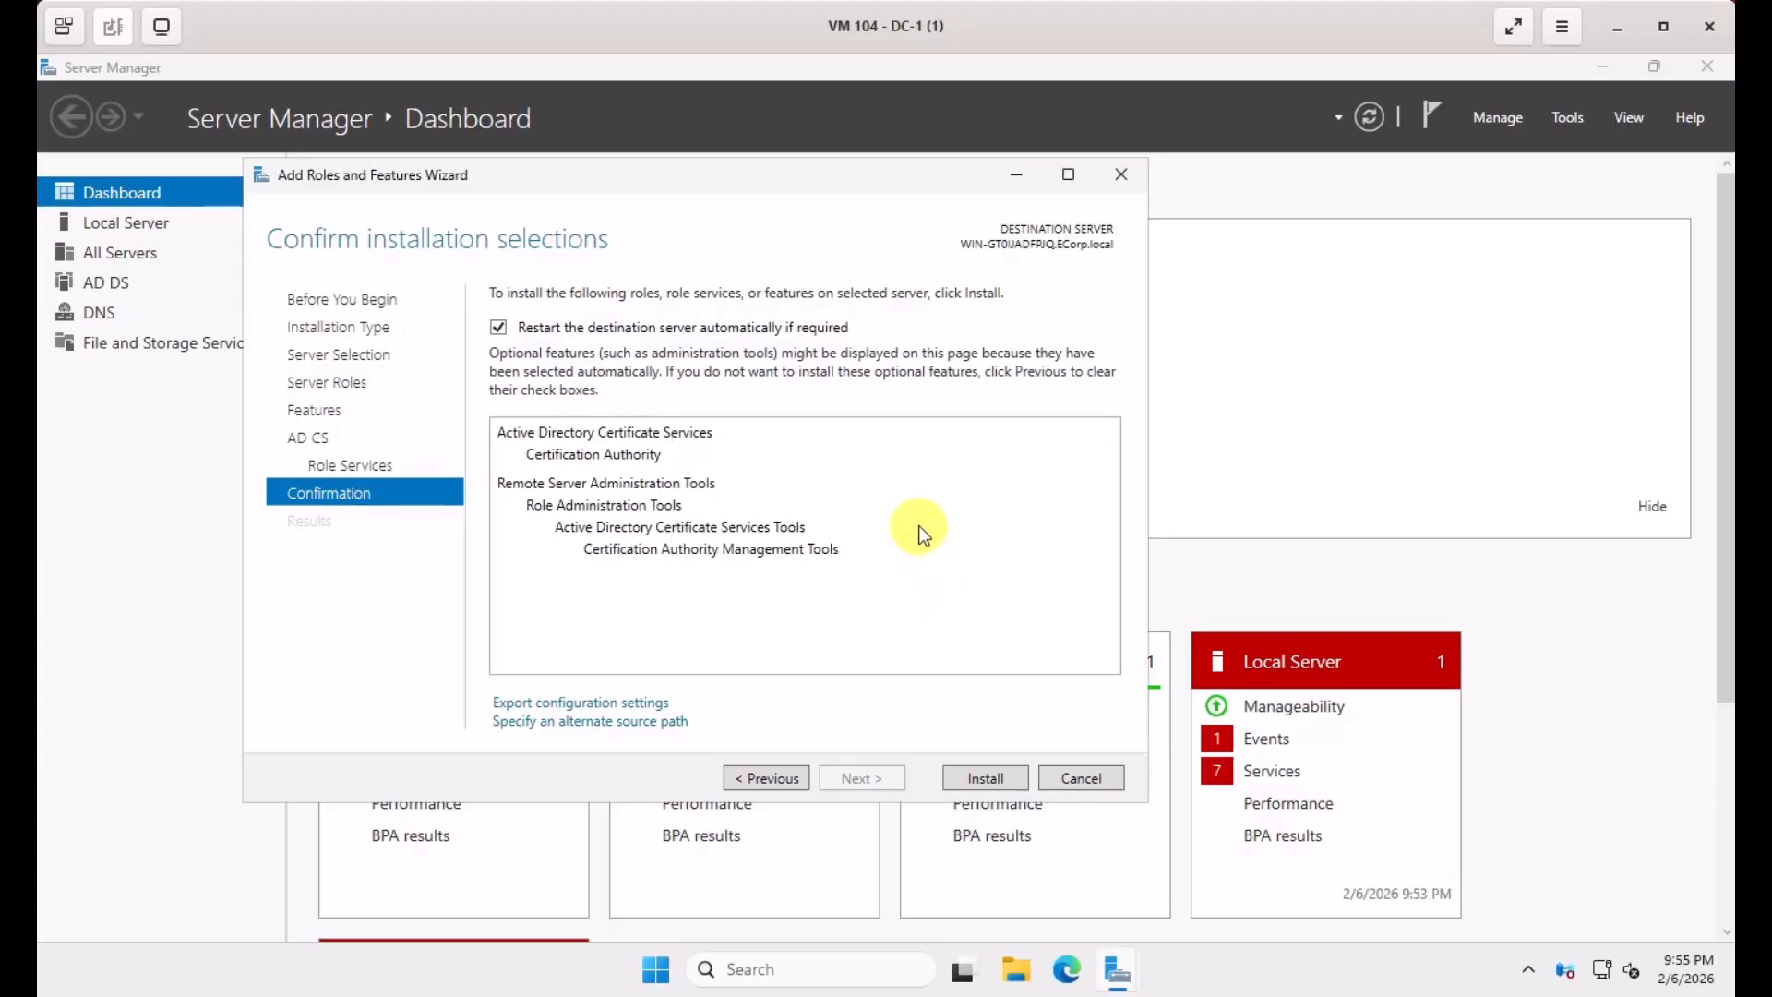
{"action": "left_click", "coordinate": [964, 782]}
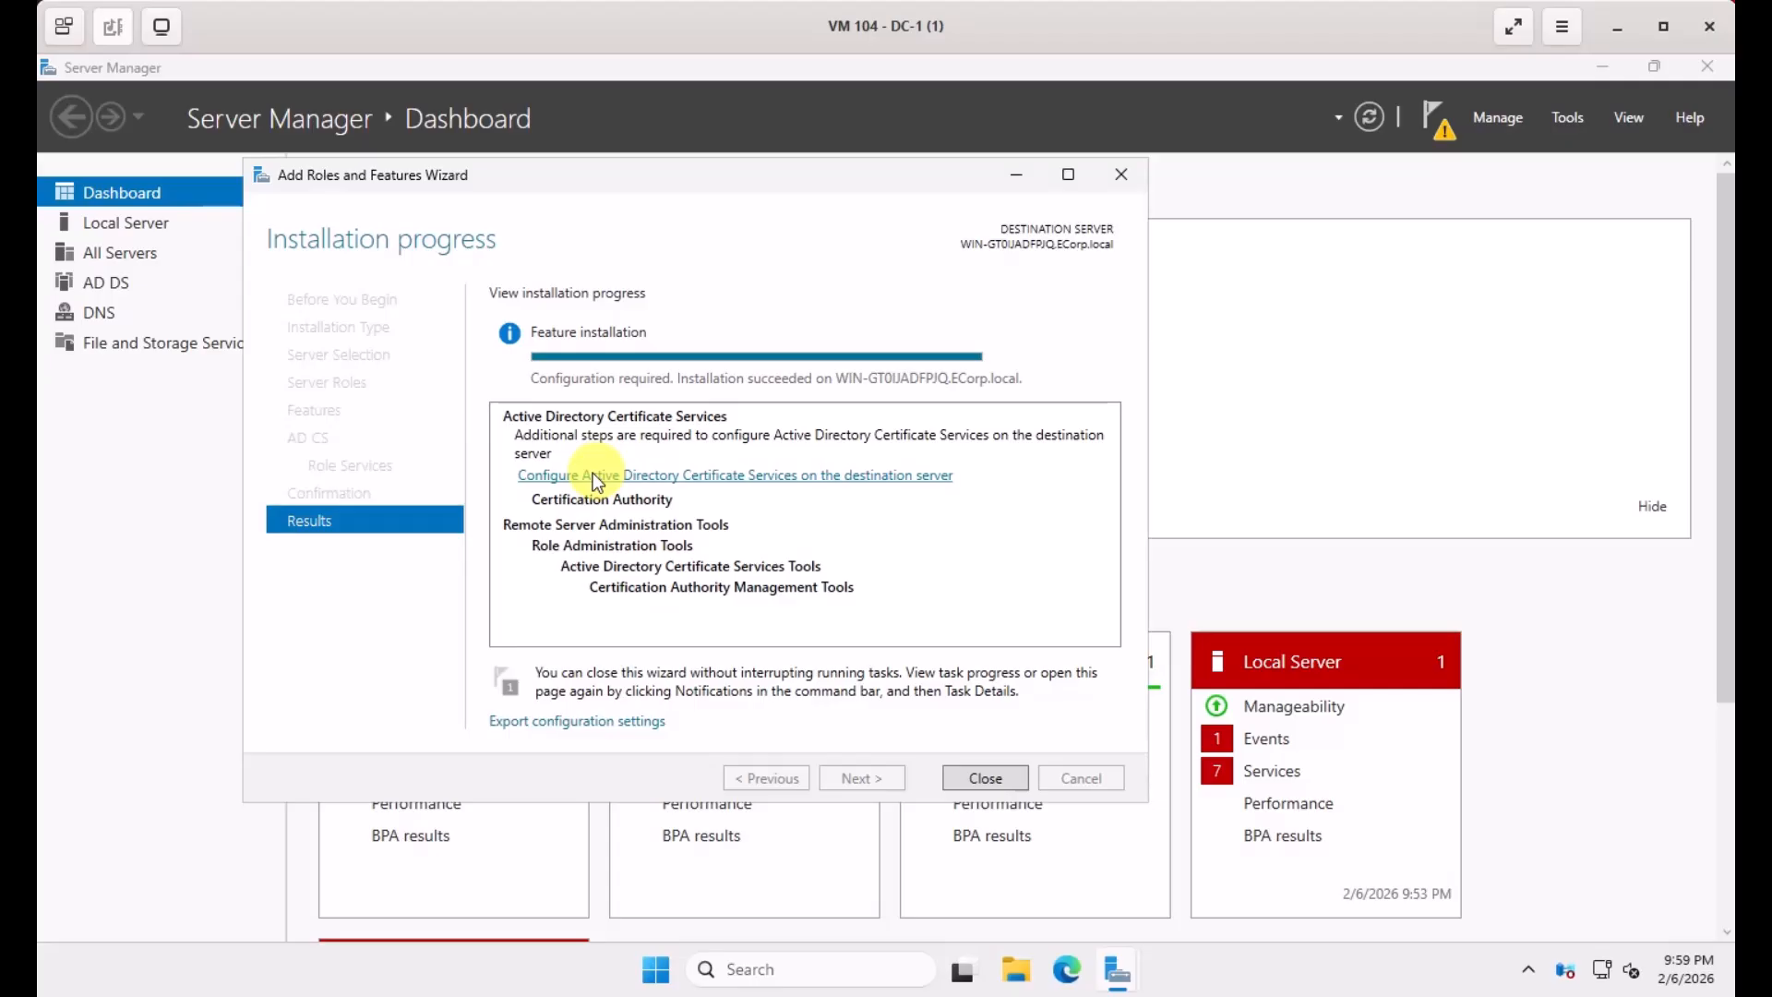
Start the AD CS configuration with the ECORP\Administrator credentials and choose Certification Authority as the role service to configure.
{"action": "left_click", "coordinate": [780, 478]}
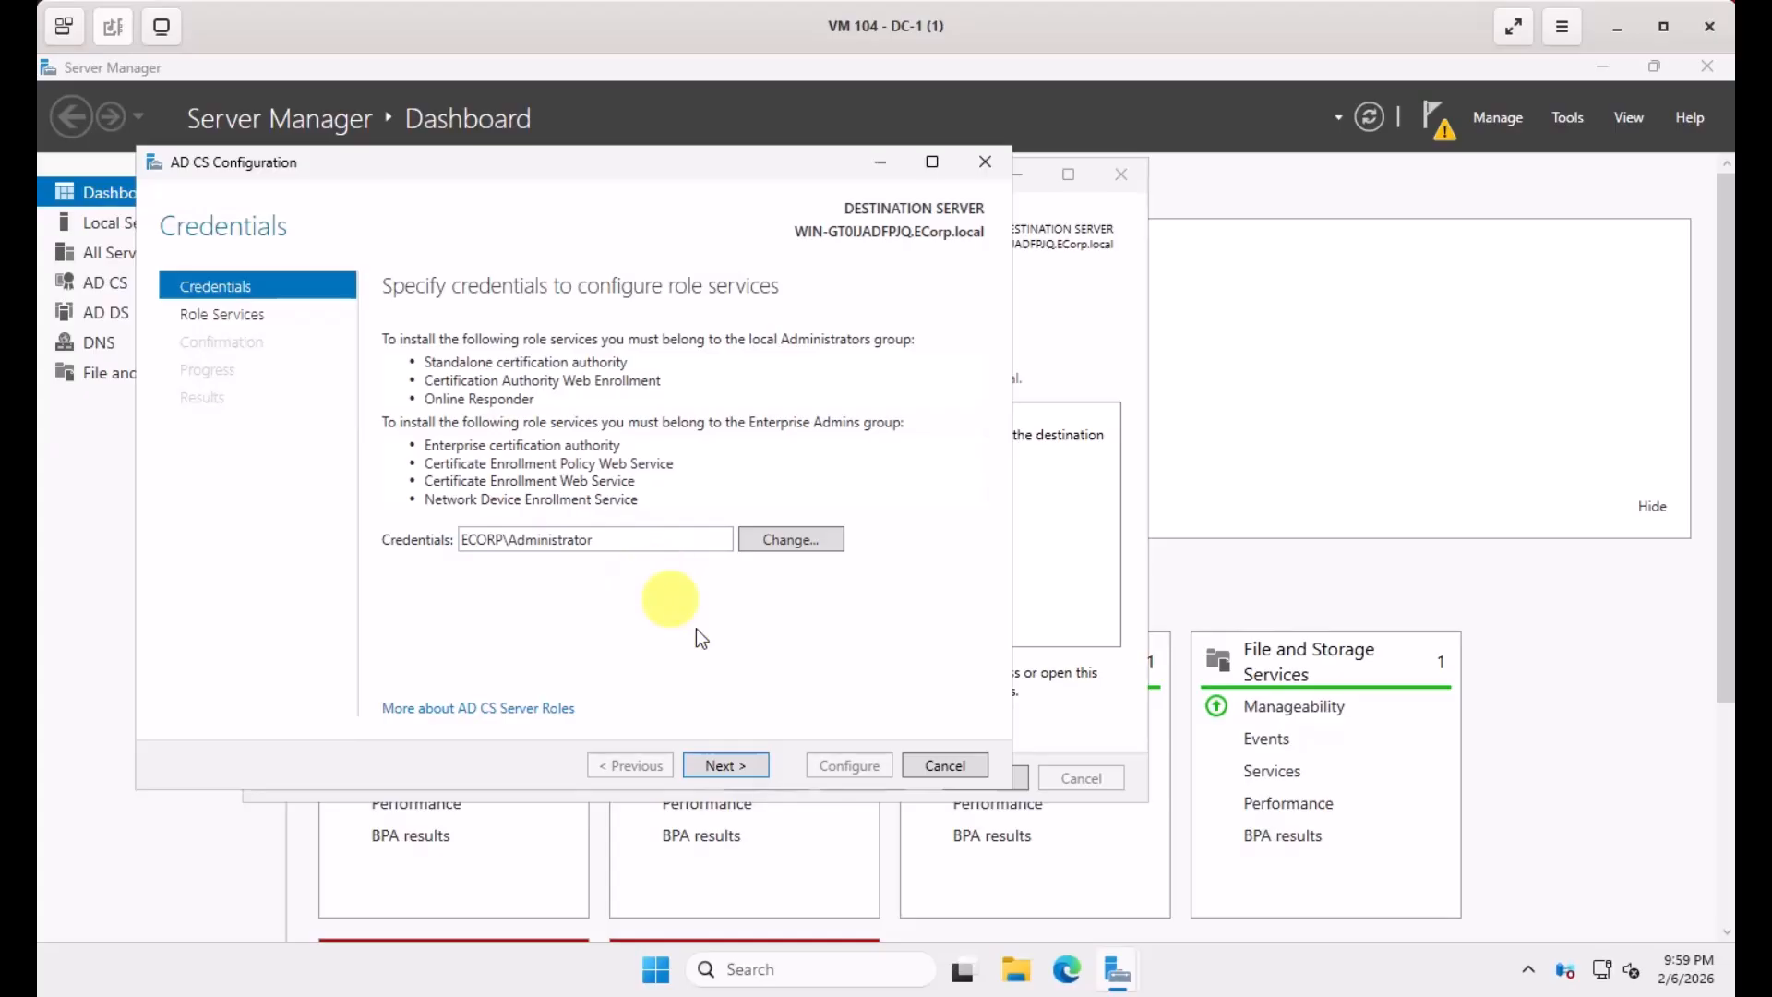
{"action": "left_click", "coordinate": [727, 769]}
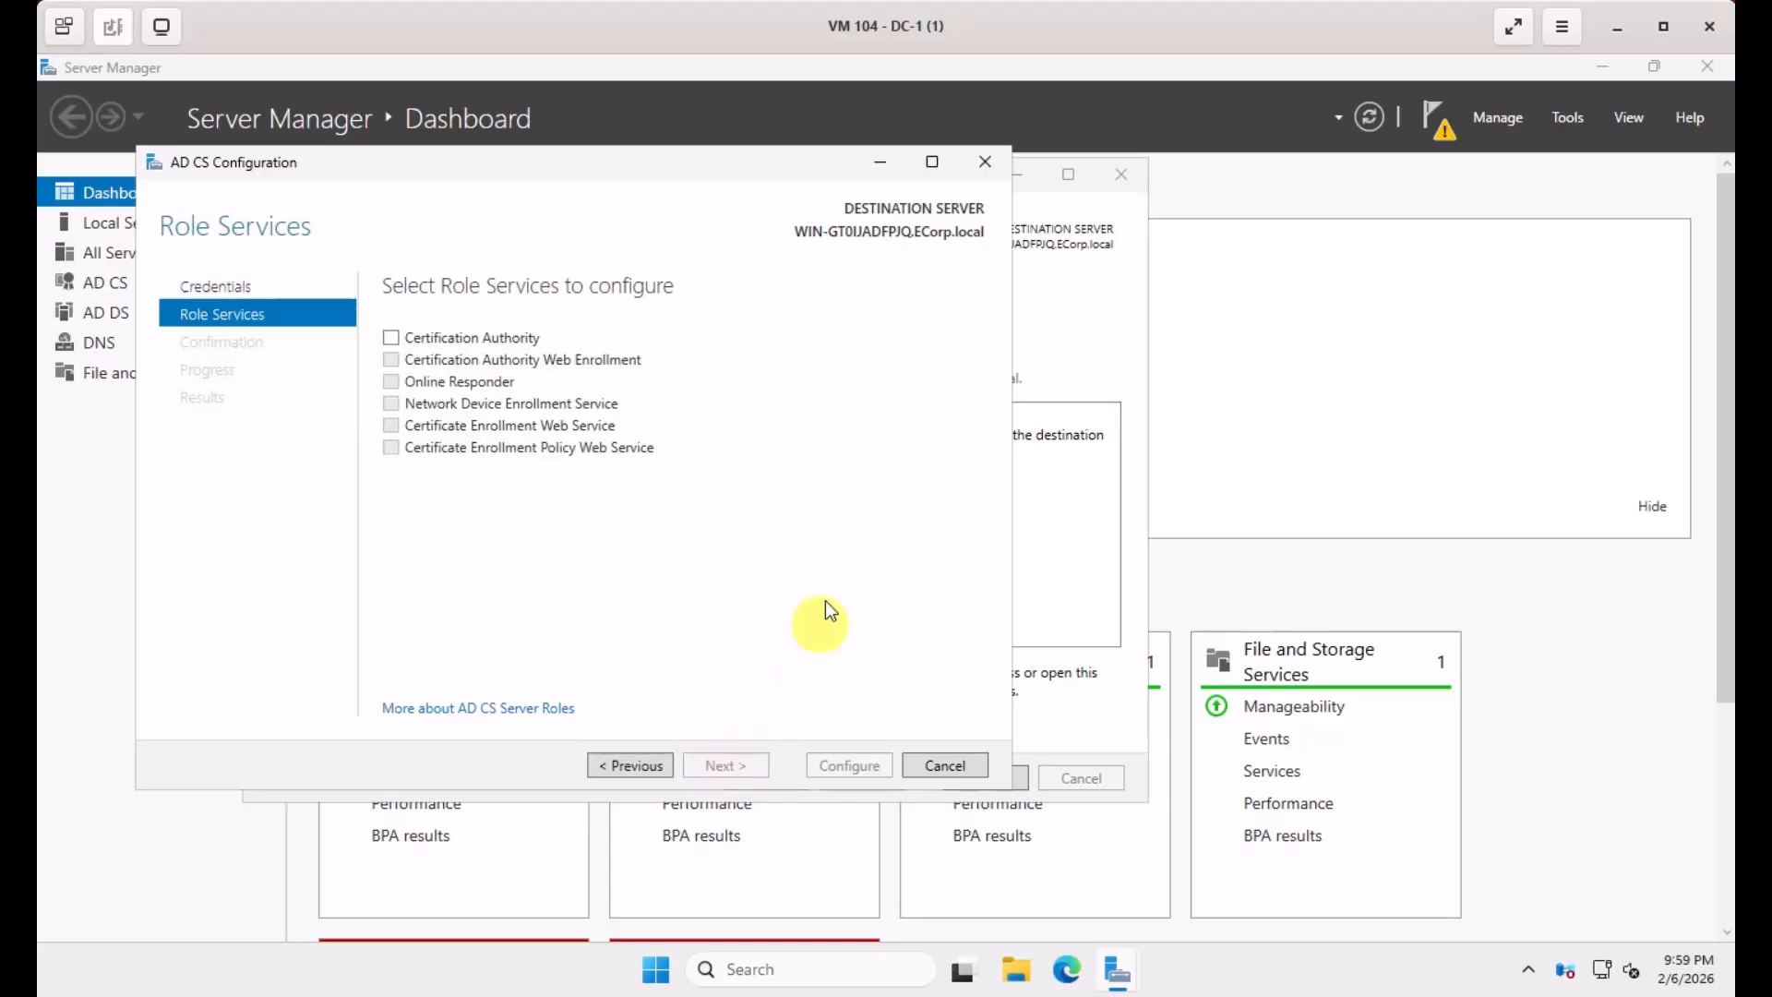
{"action": "left_click", "coordinate": [391, 338]}
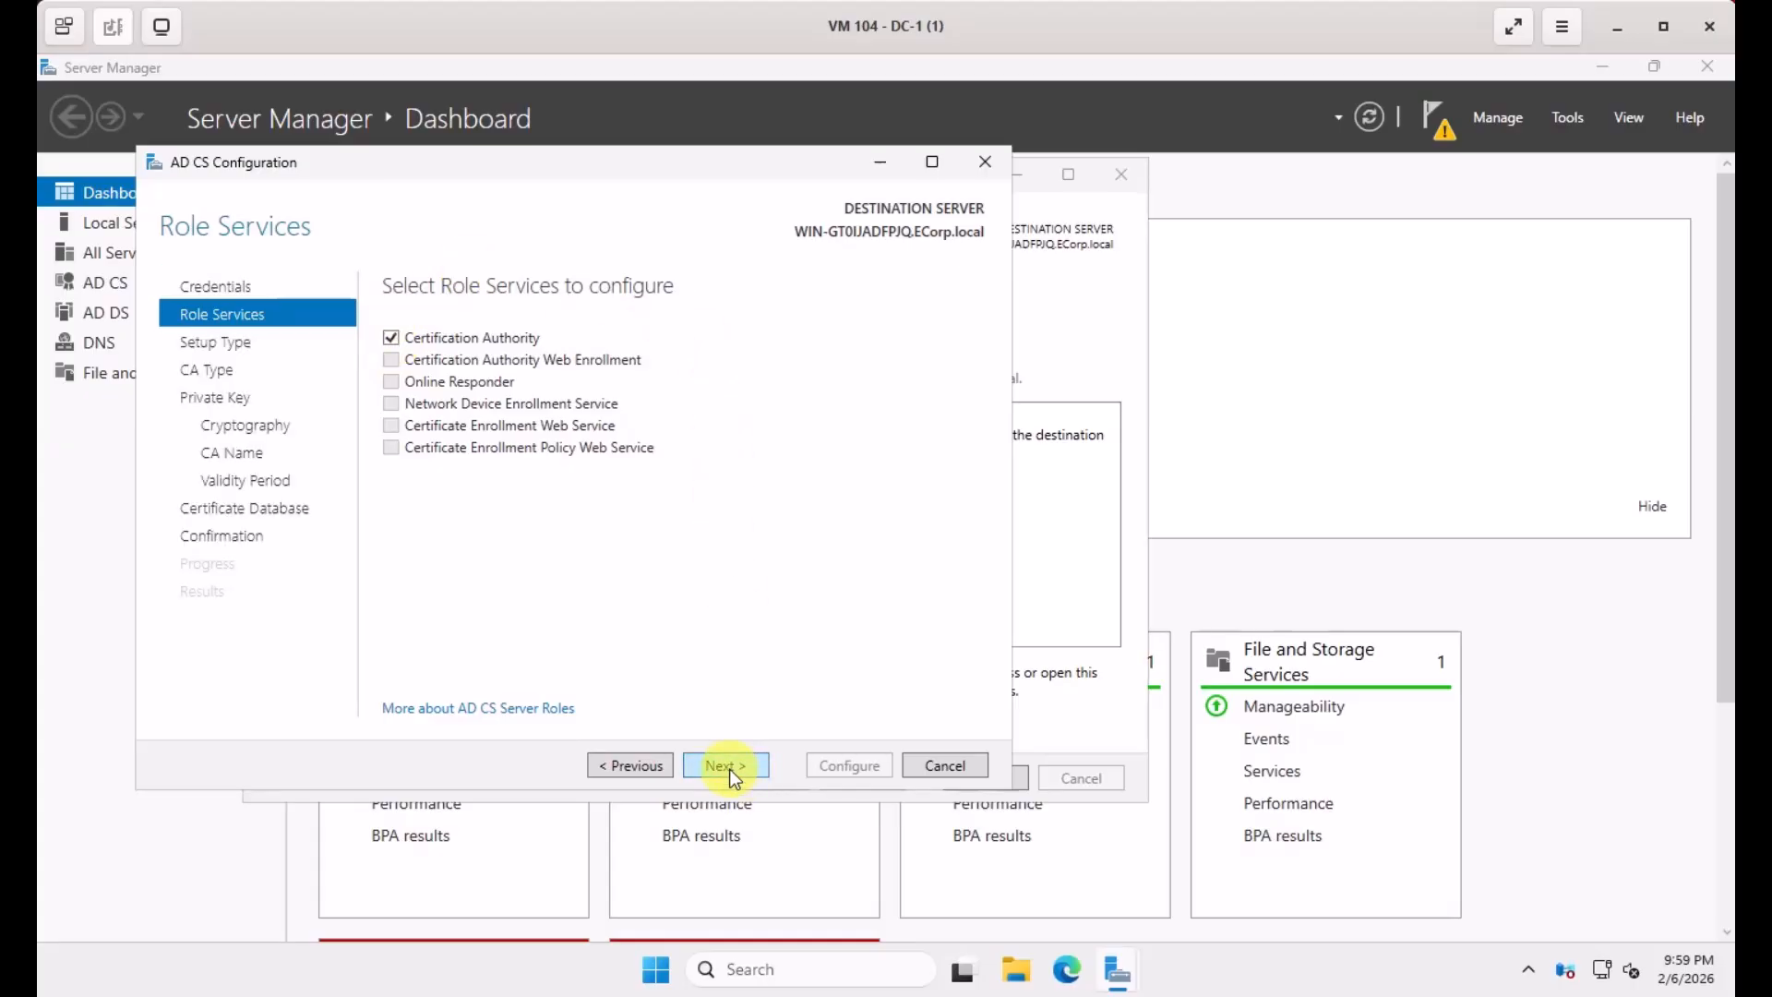
{"action": "left_click", "coordinate": [729, 769]}
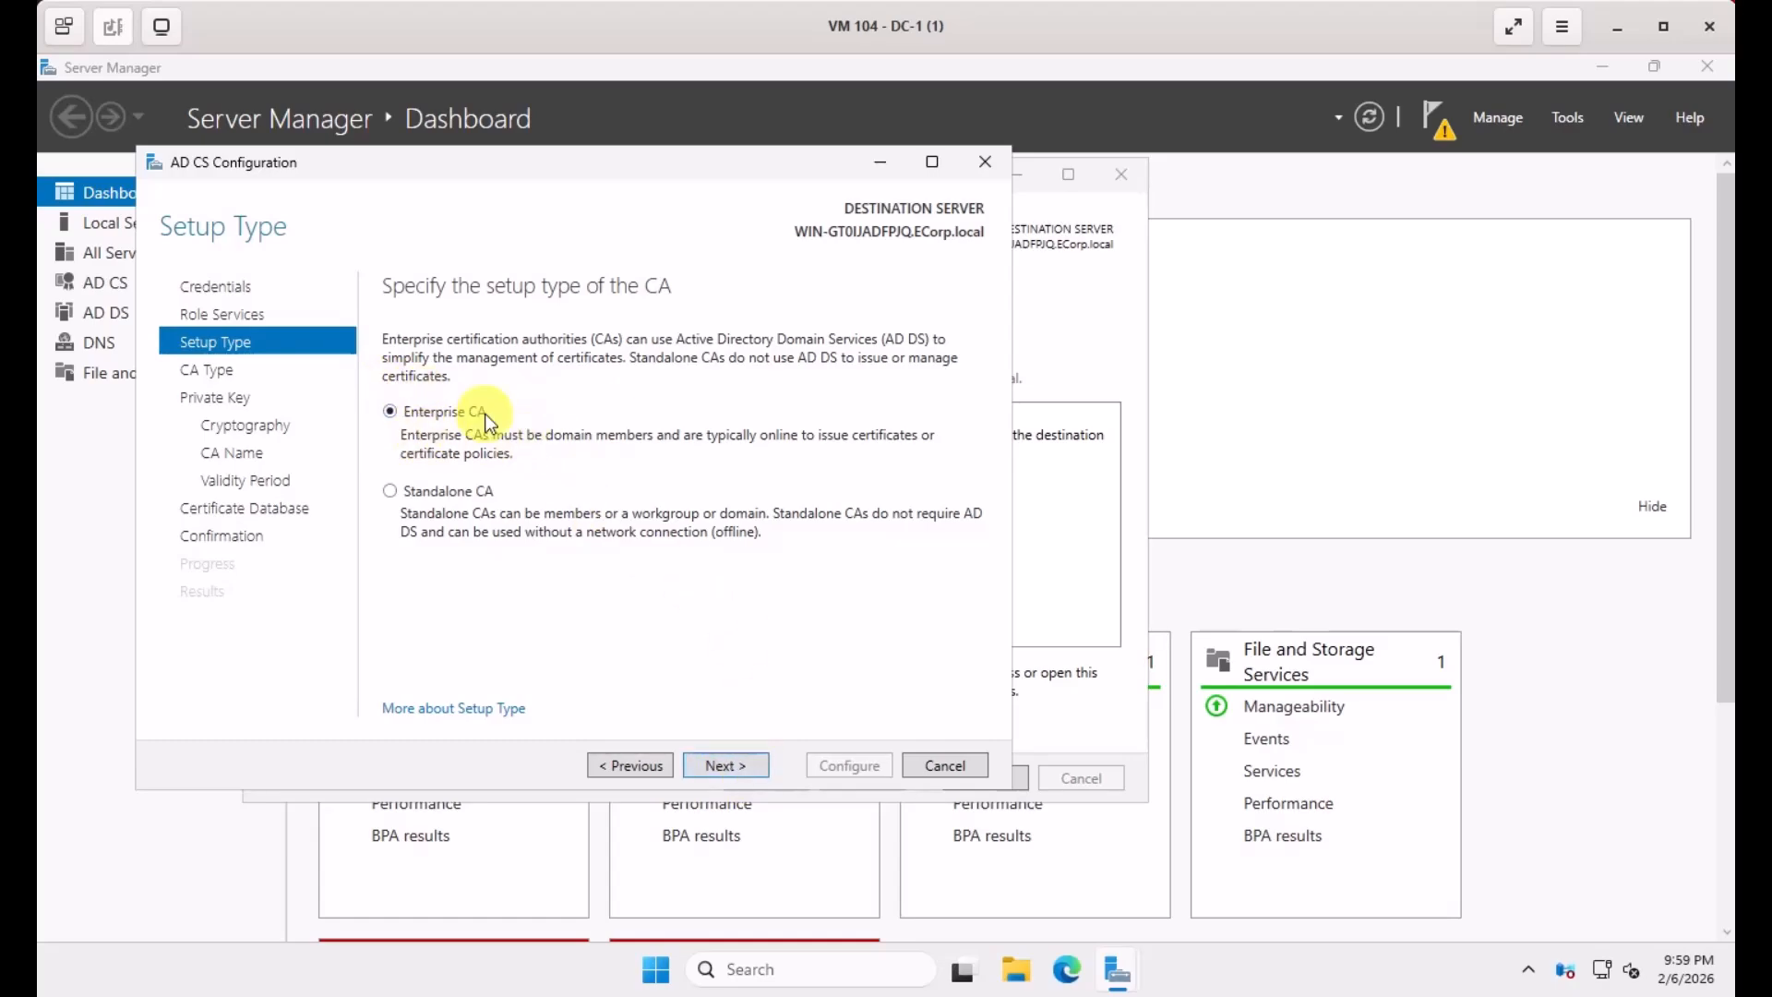
Set up an Enterprise Root CA with a new private key, 2048 key length and the SHA256 hash algorithm.
{"action": "left_click", "coordinate": [718, 768]}
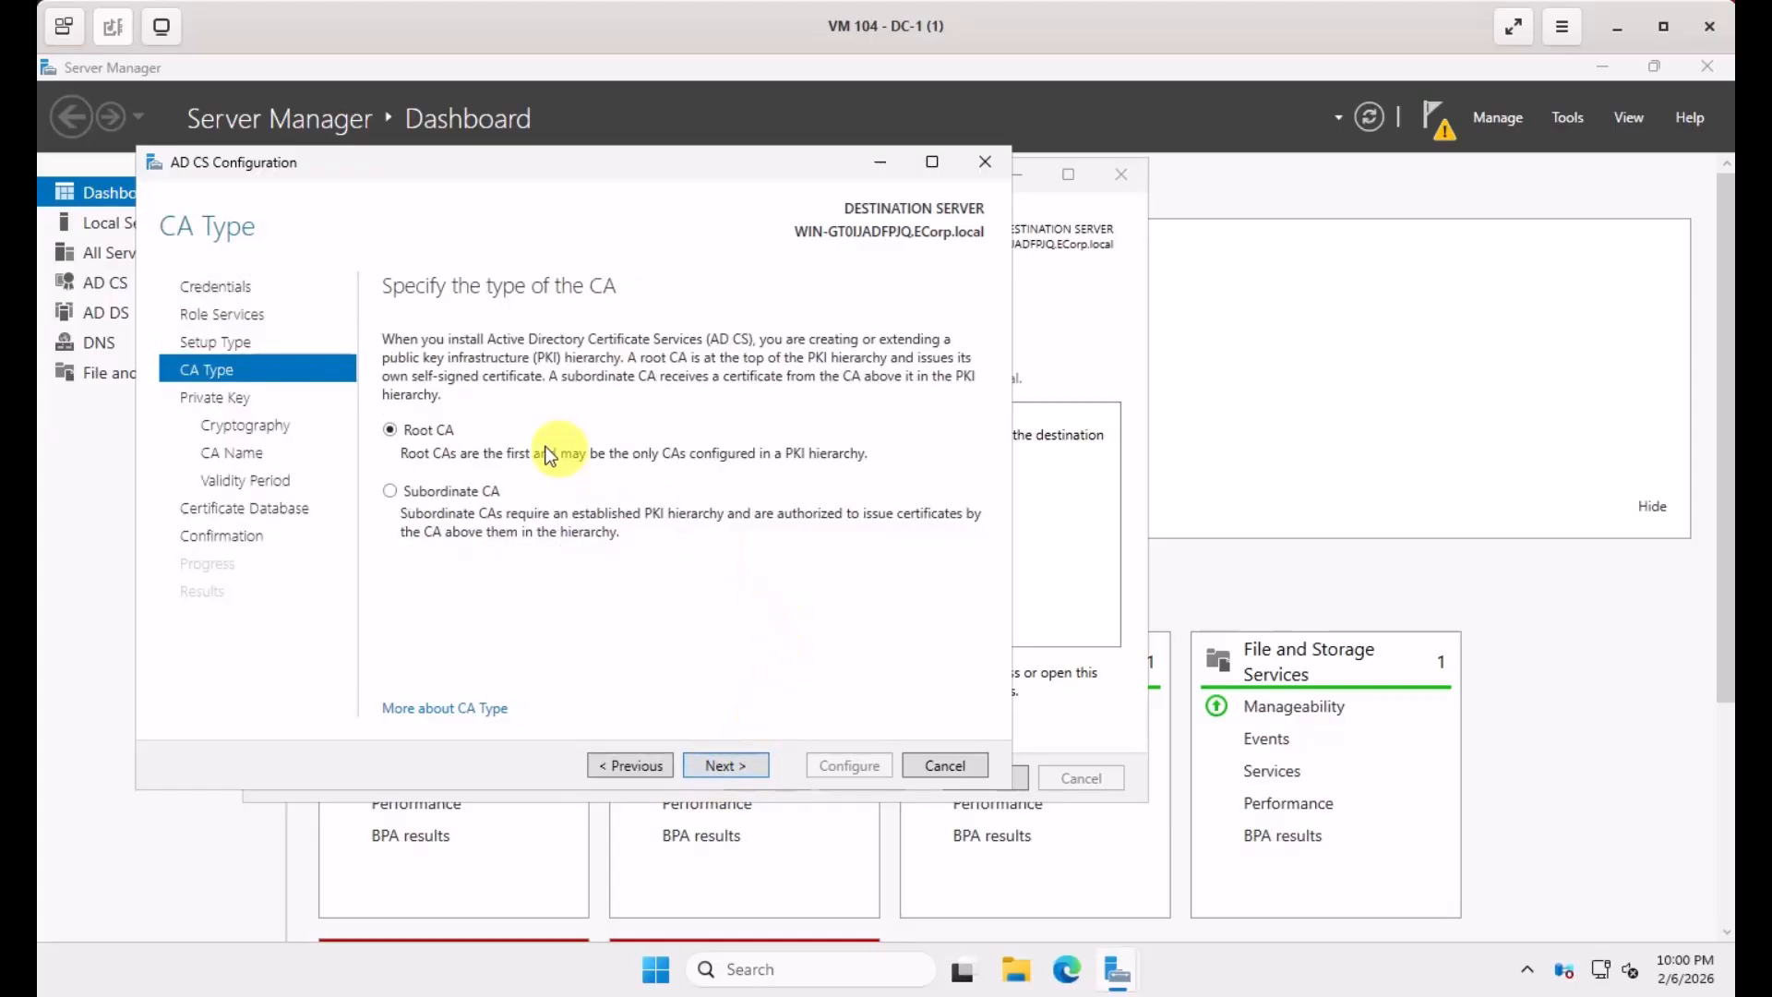
{"action": "left_click", "coordinate": [729, 766]}
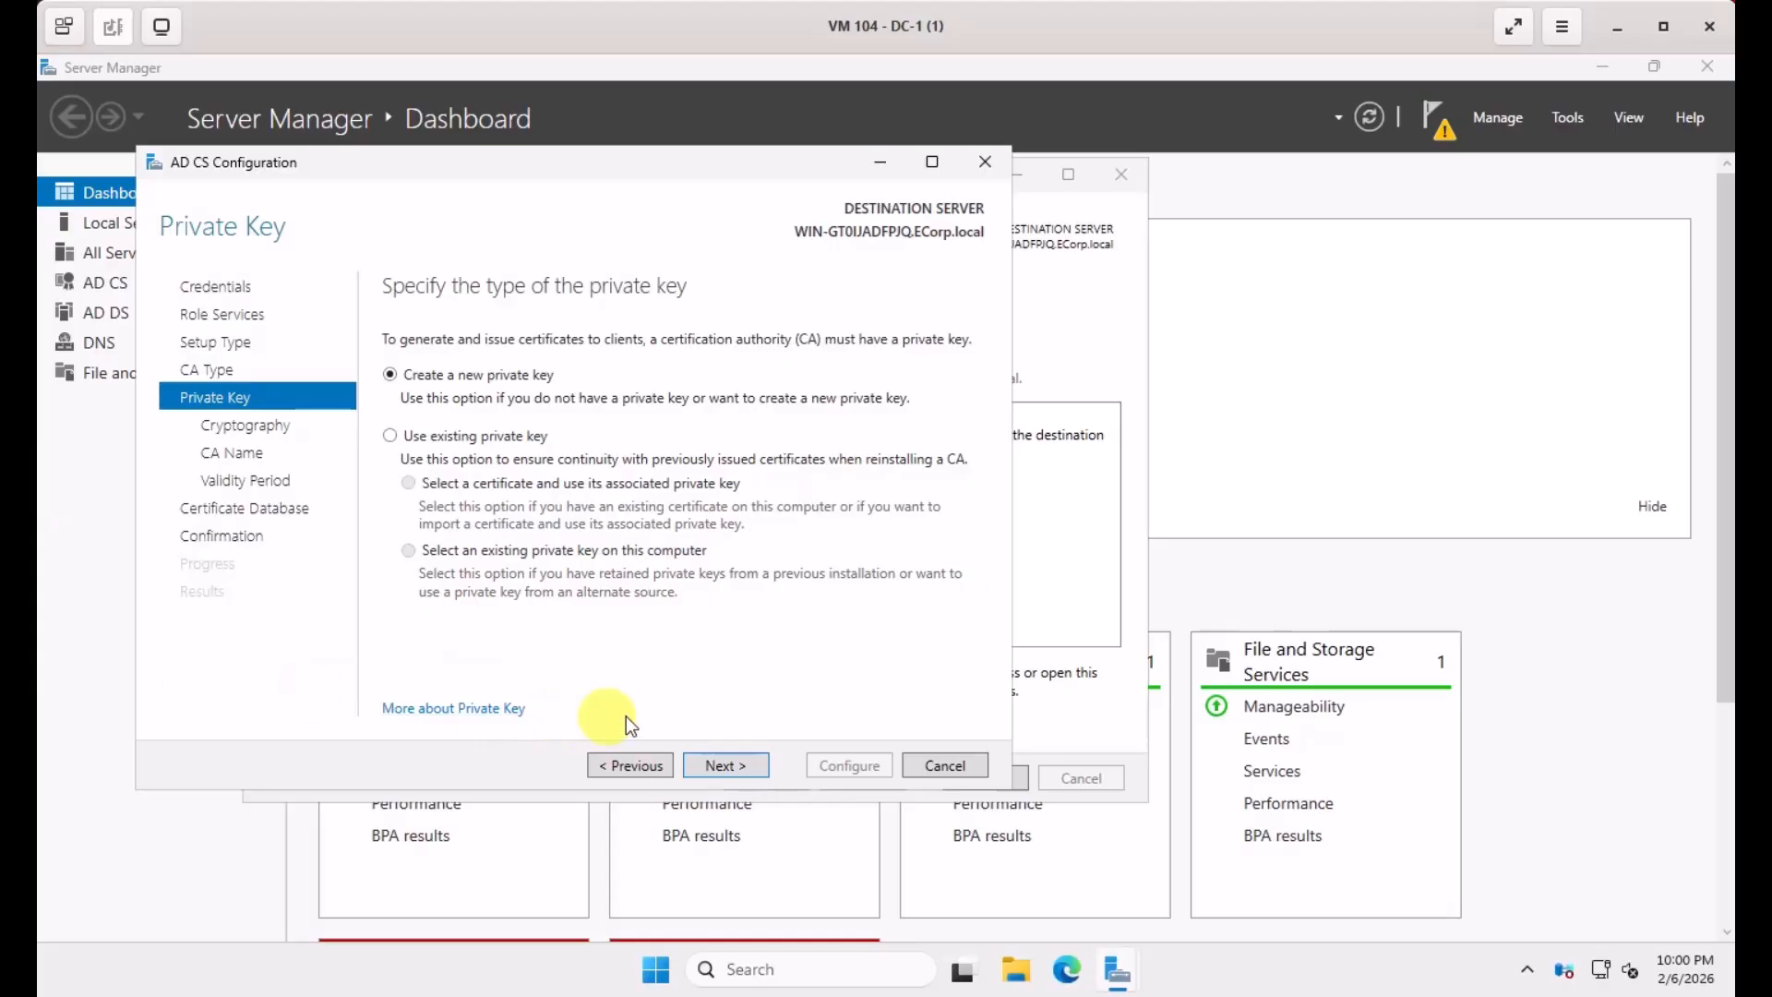
{"action": "left_click", "coordinate": [729, 766]}
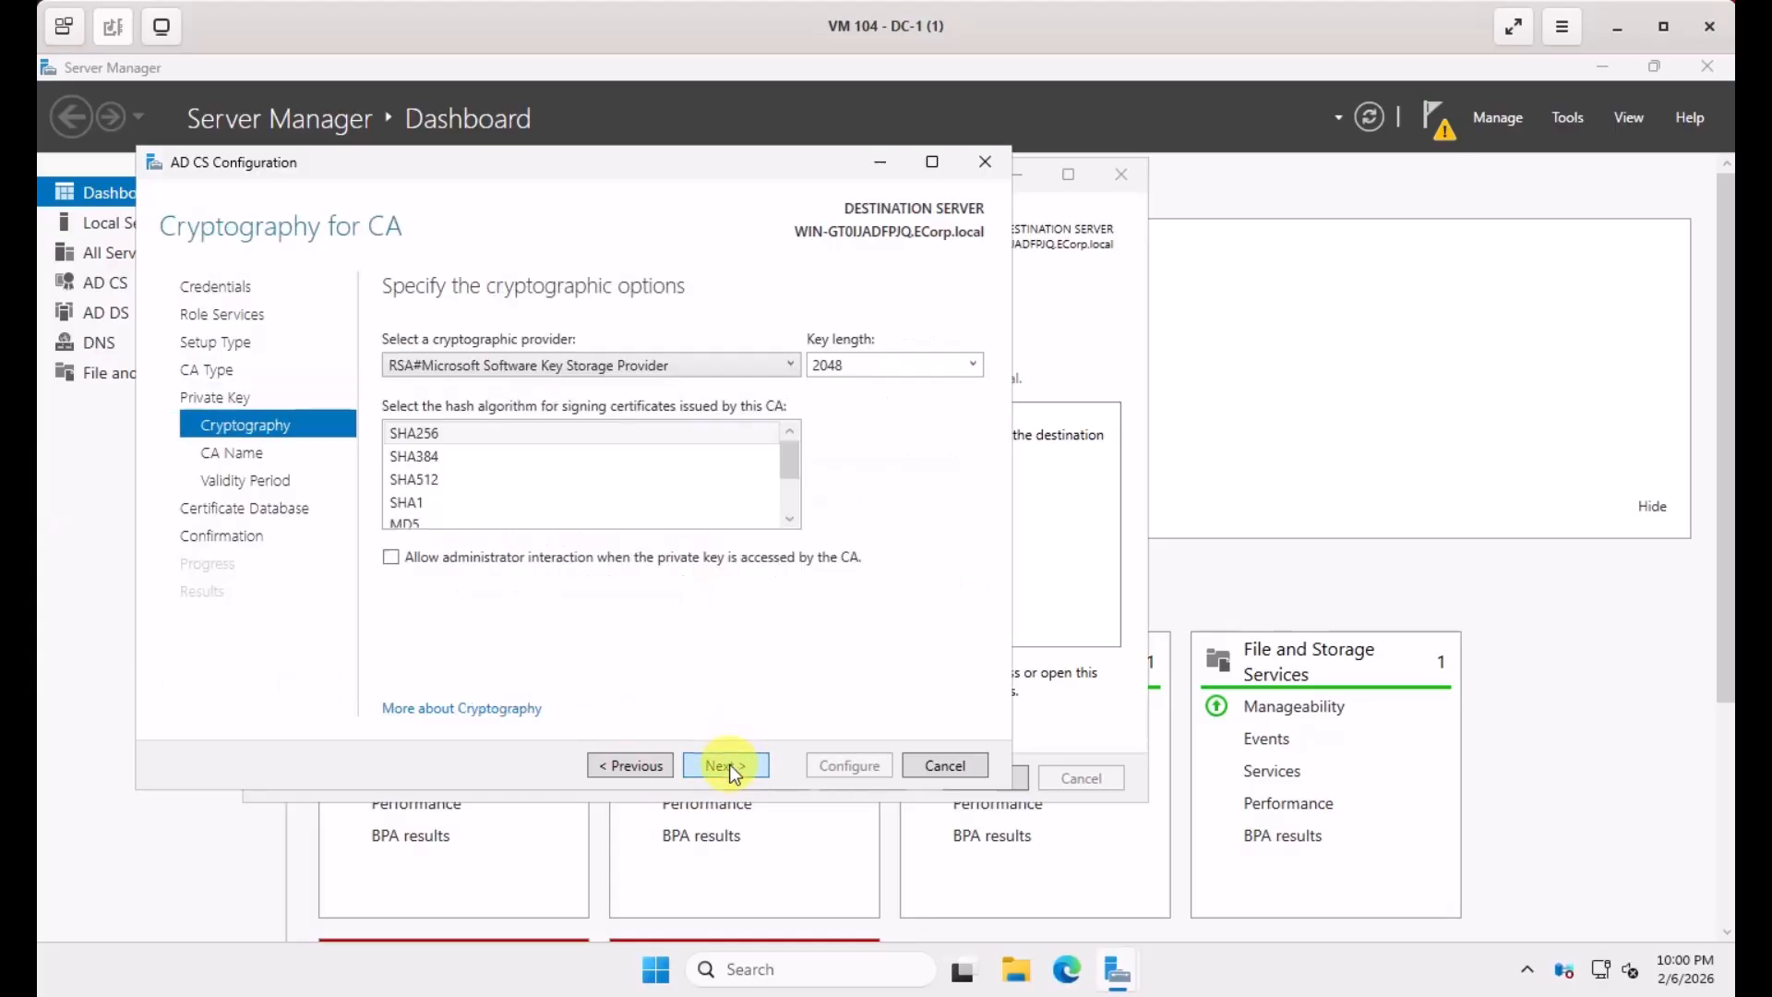
{"action": "left_click", "coordinate": [430, 434]}
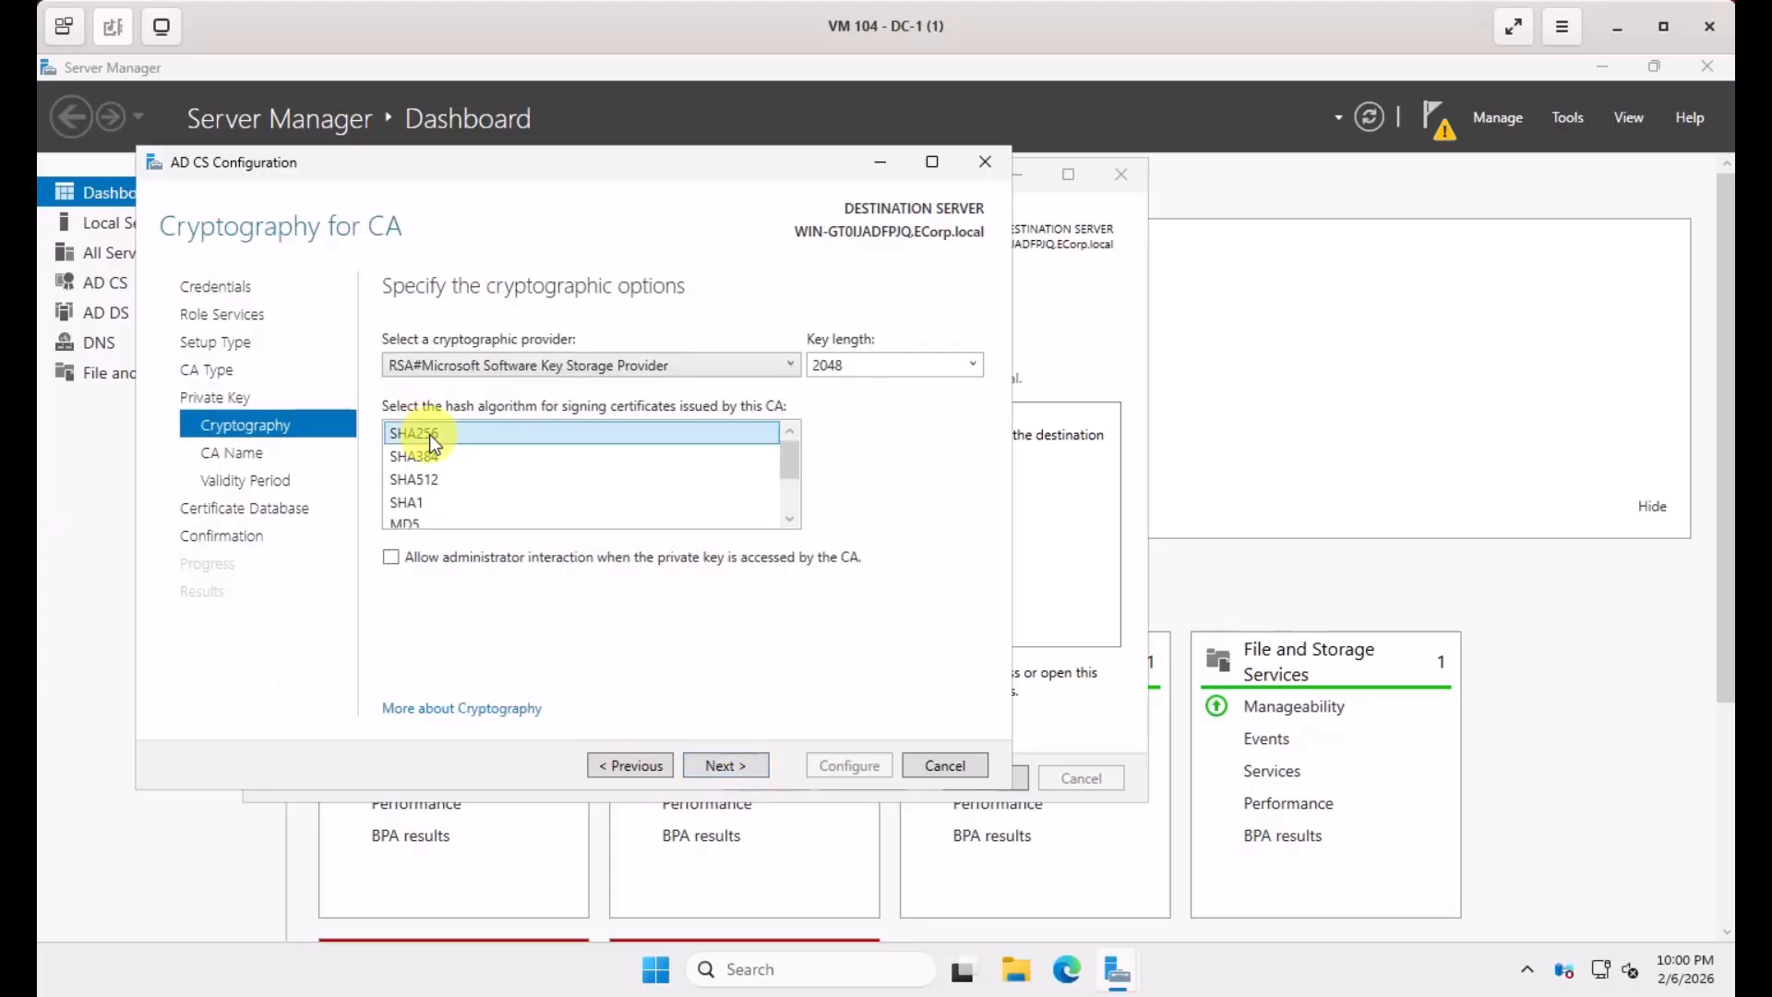
{"action": "left_click", "coordinate": [727, 765]}
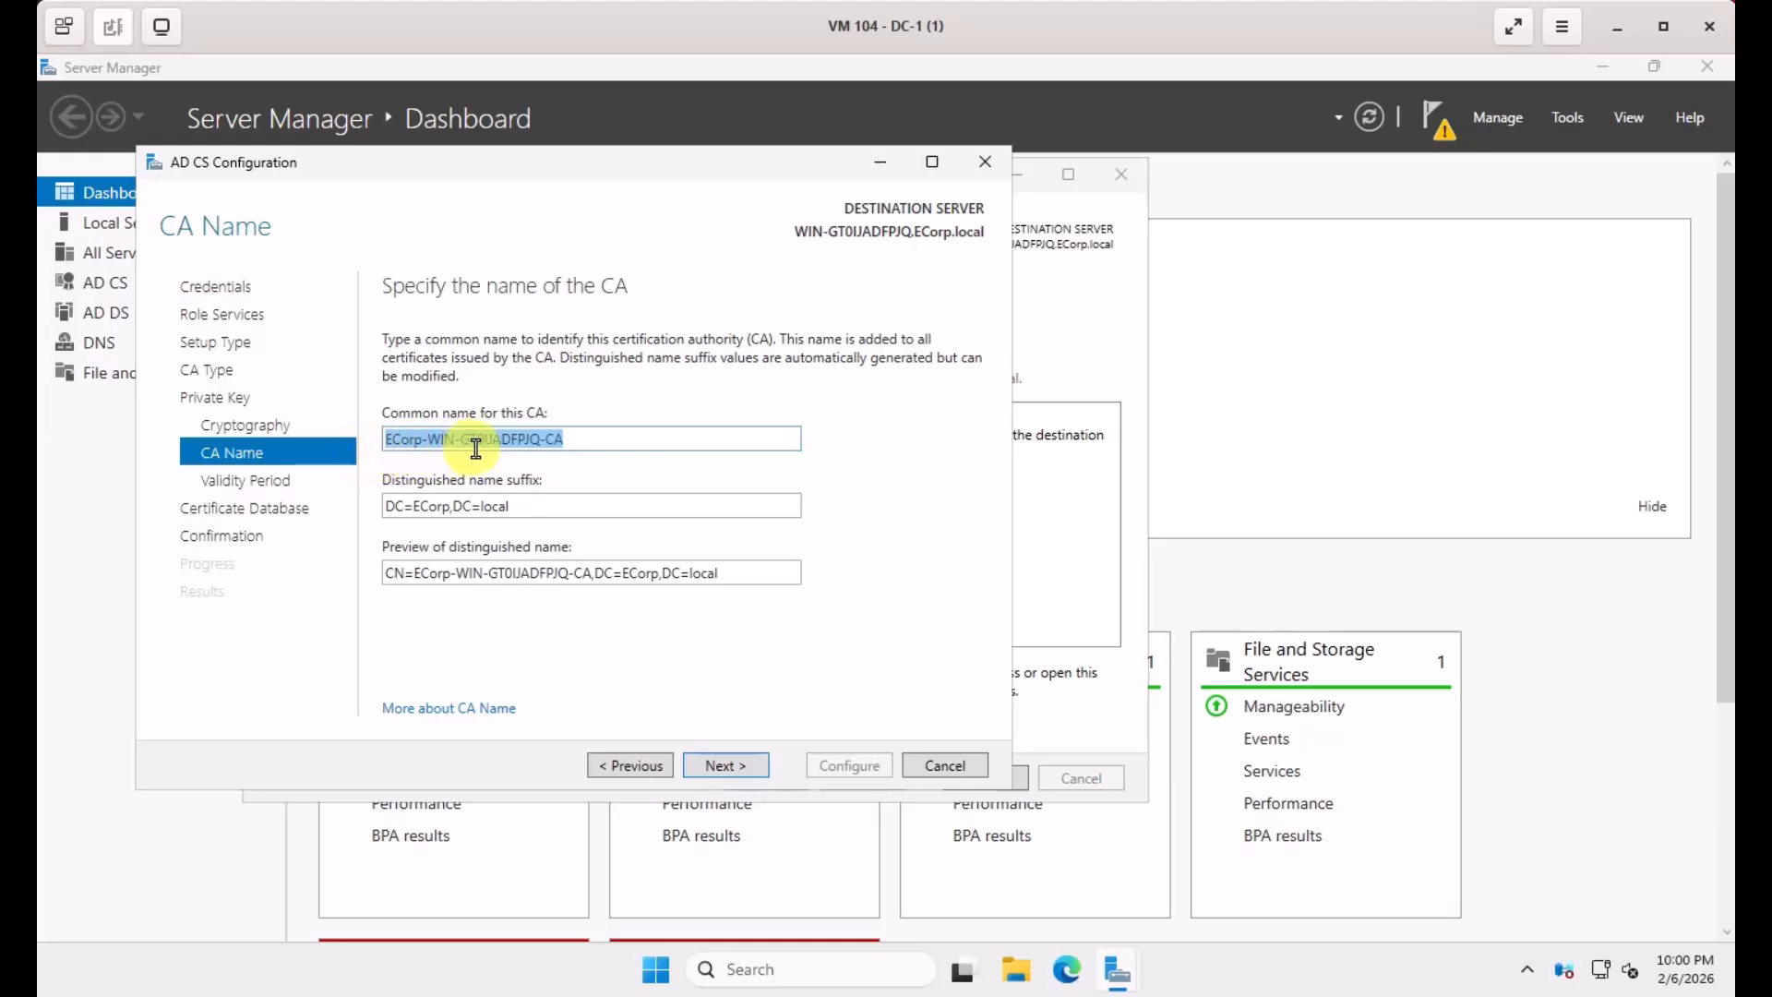
Accept the default CA name, the 5-year validity period and the default certificate database and log locations.
{"action": "left_click", "coordinate": [741, 768]}
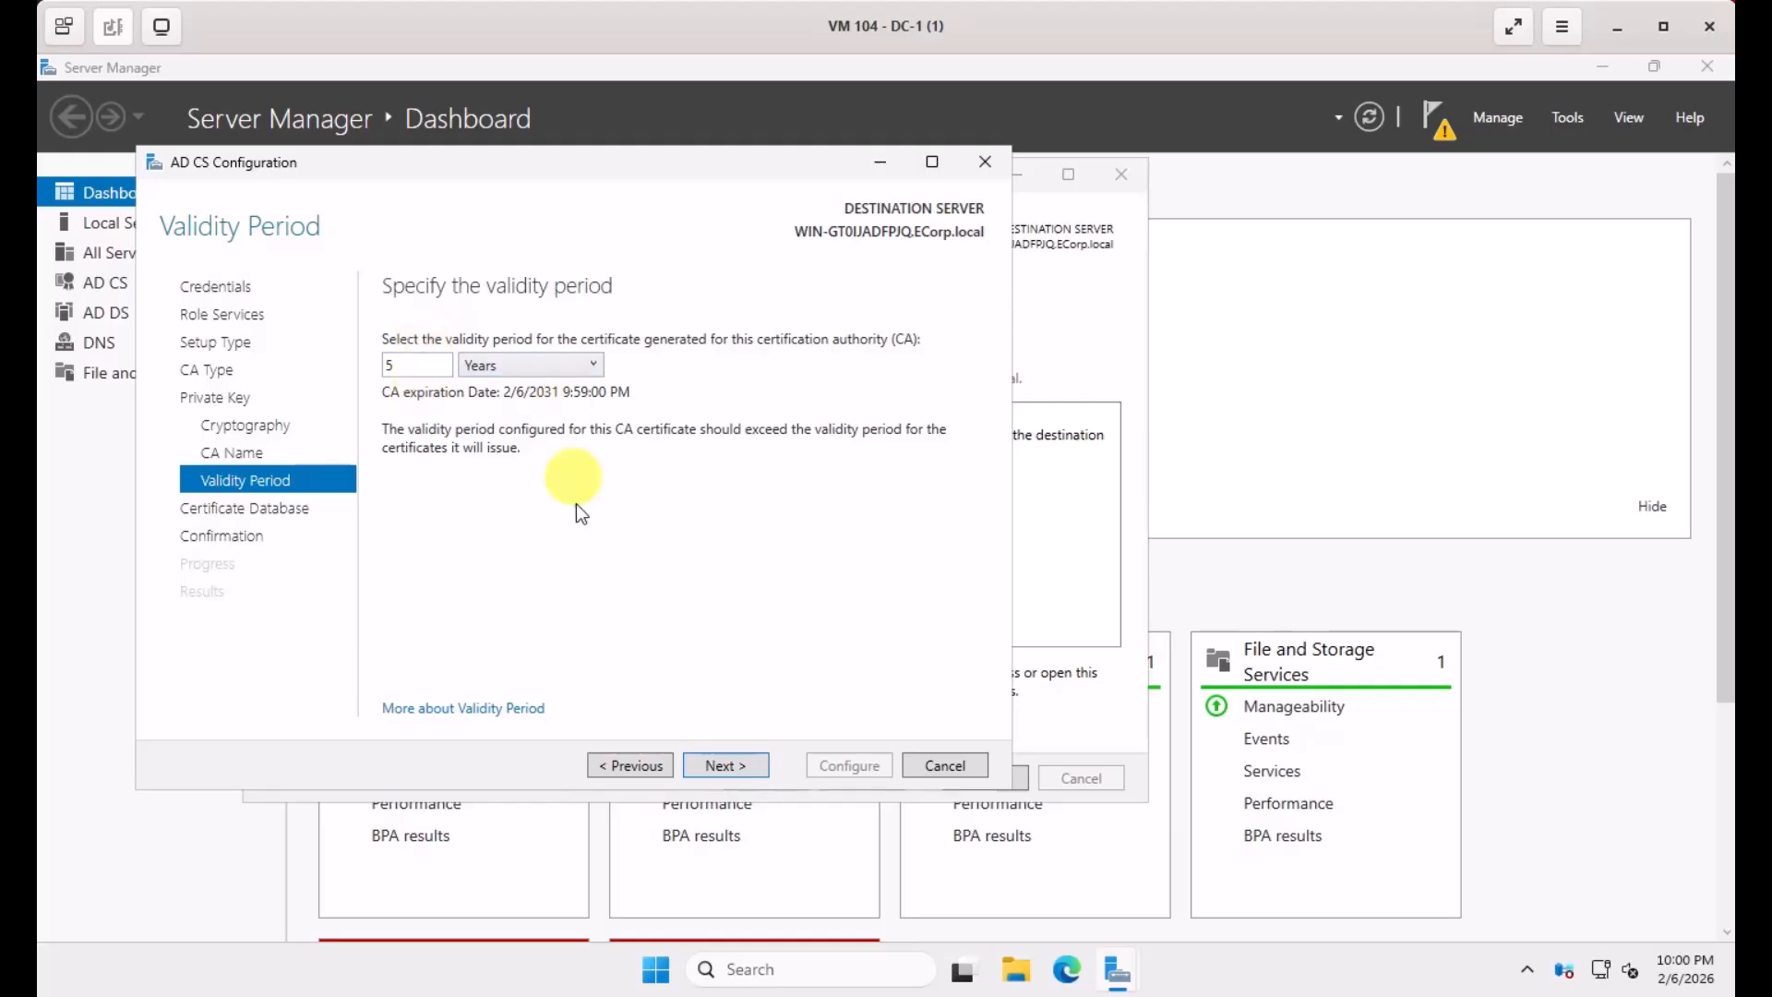
{"action": "left_click", "coordinate": [732, 765]}
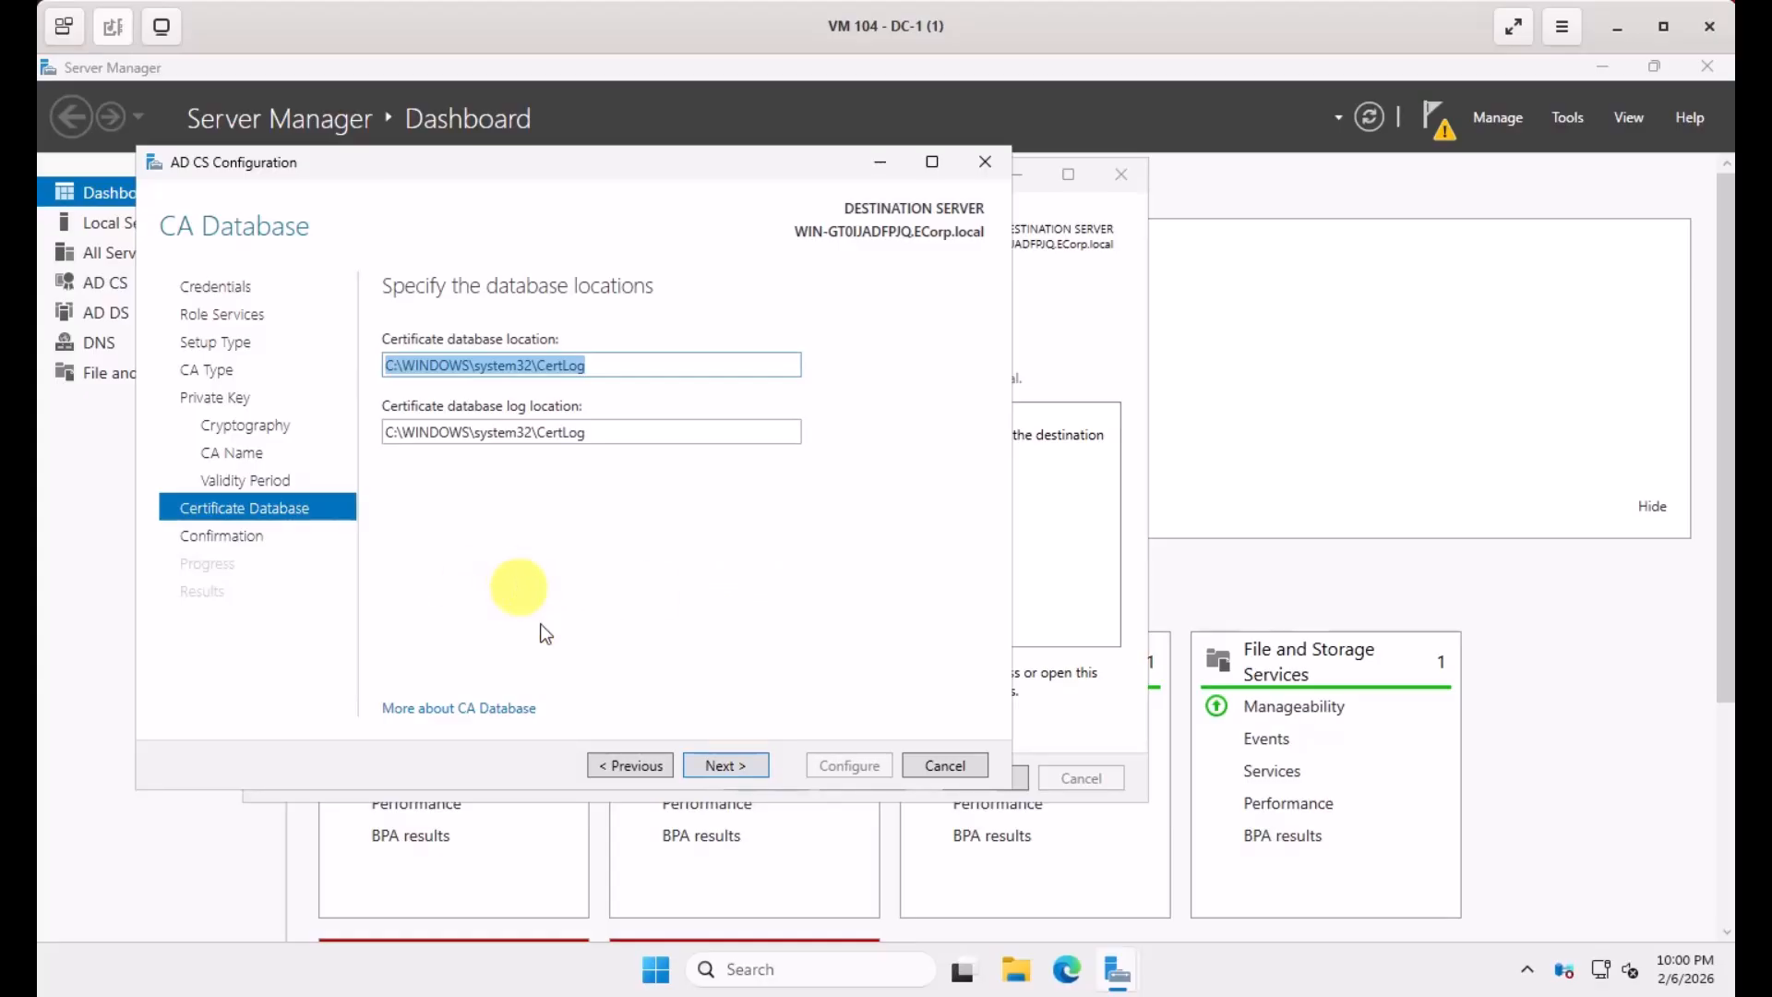
{"action": "left_click", "coordinate": [741, 766]}
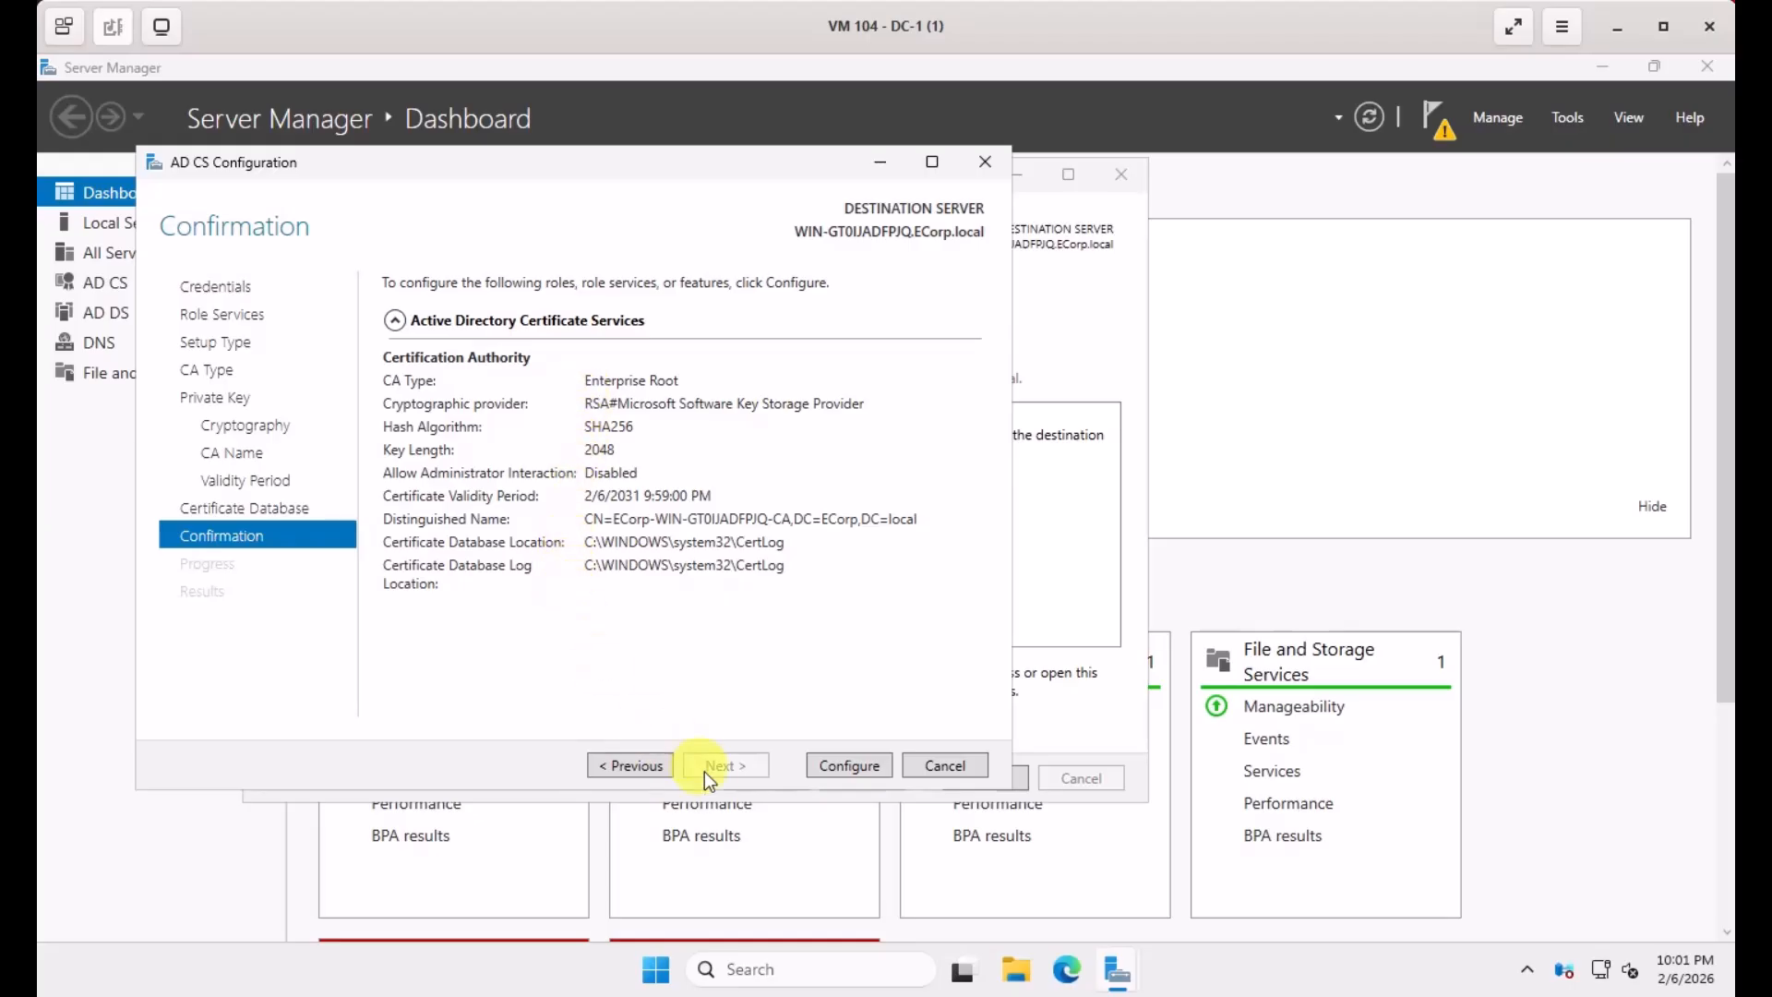
Apply the certification authority configuration, and close both the AD CS configuration and the role installation wizards.
{"action": "left_click", "coordinate": [843, 766]}
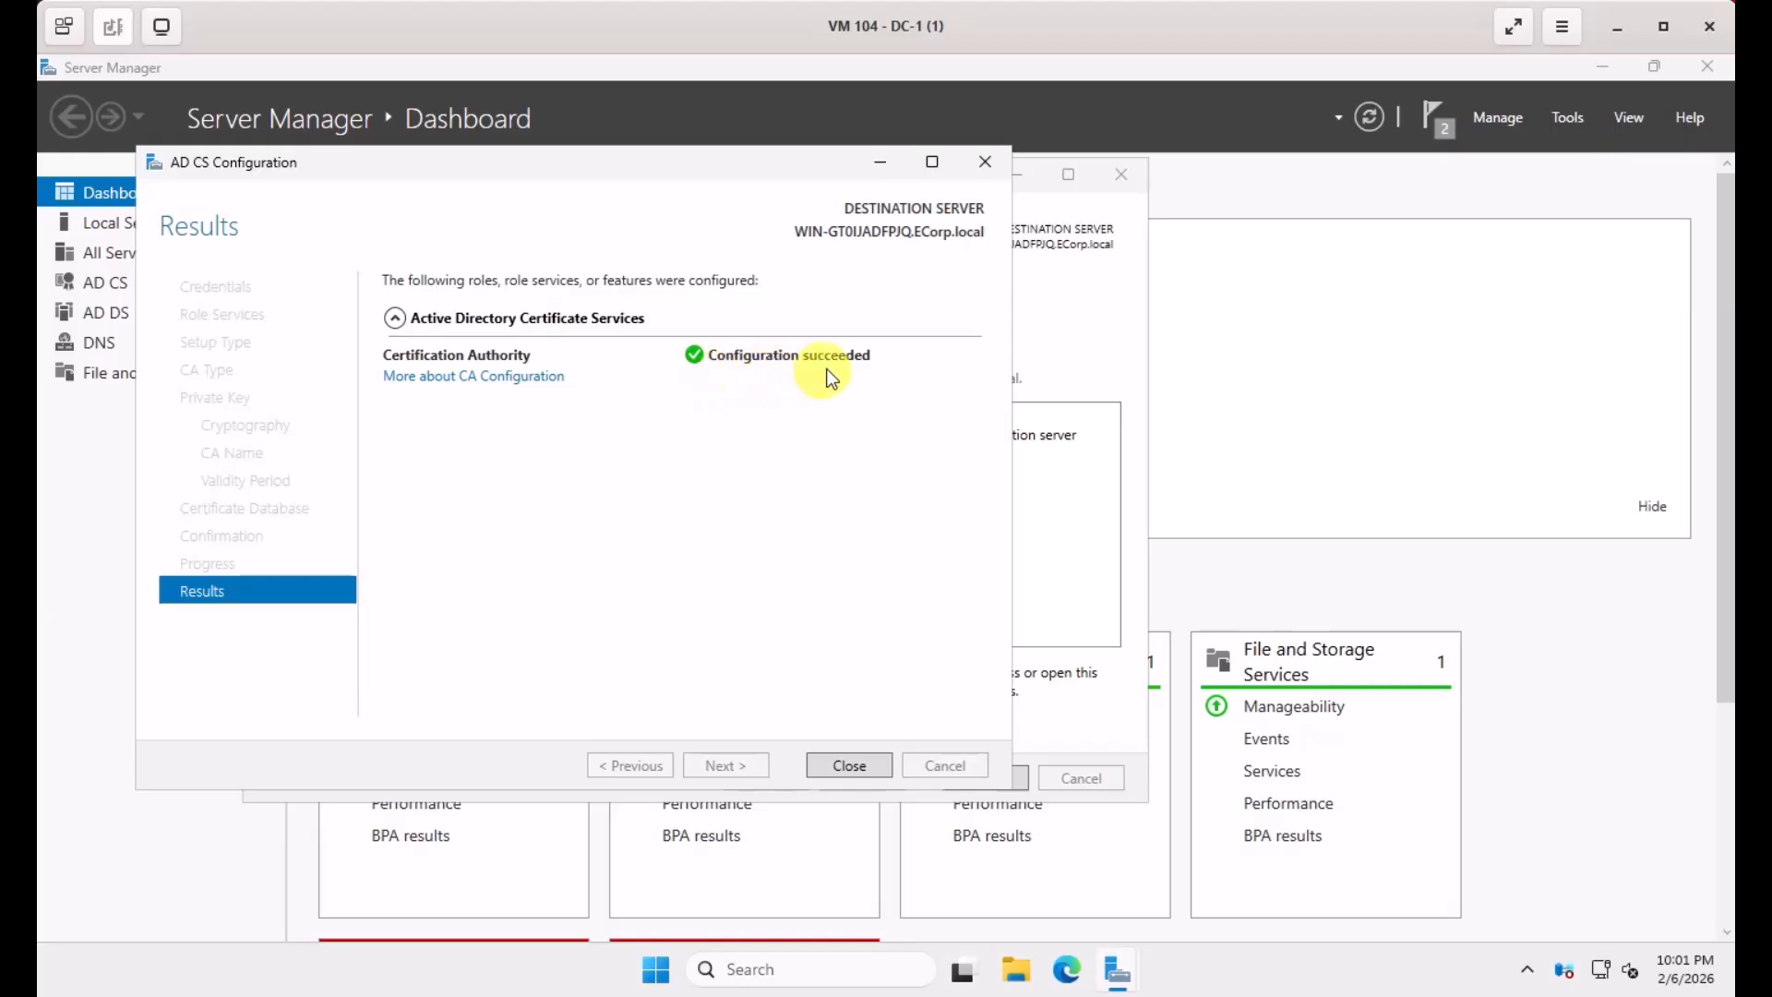
{"action": "left_click", "coordinate": [824, 767]}
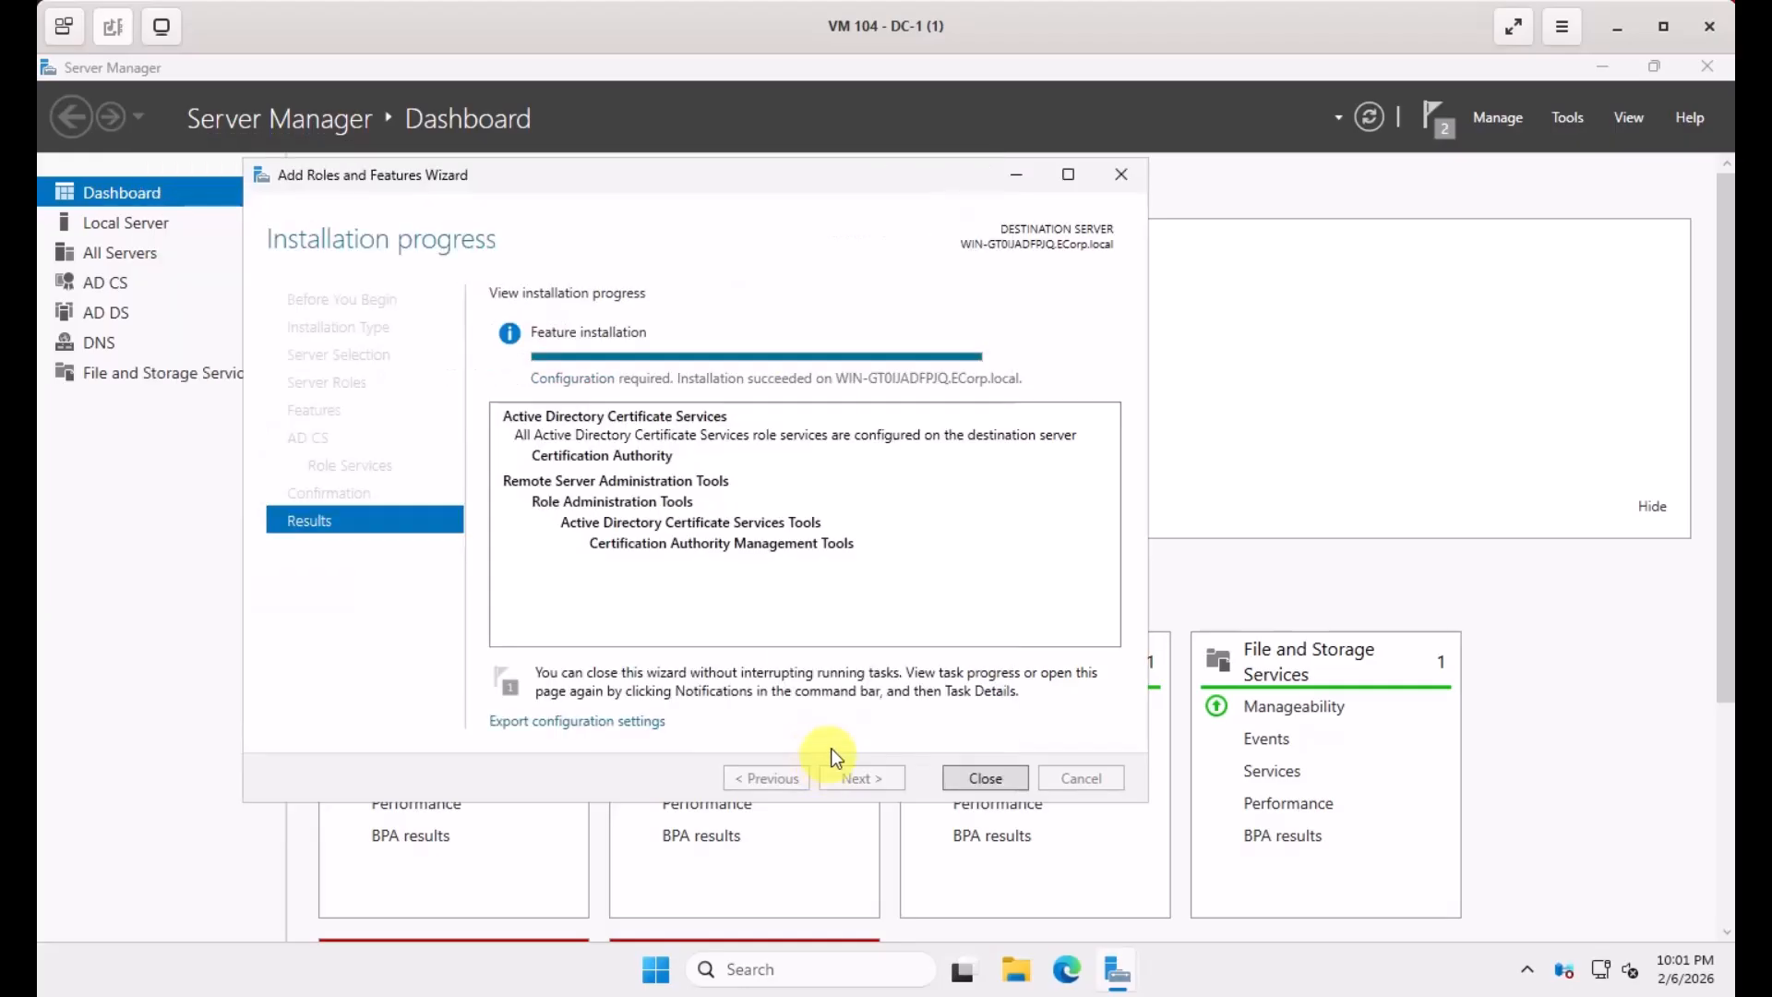
{"action": "left_click", "coordinate": [986, 776]}
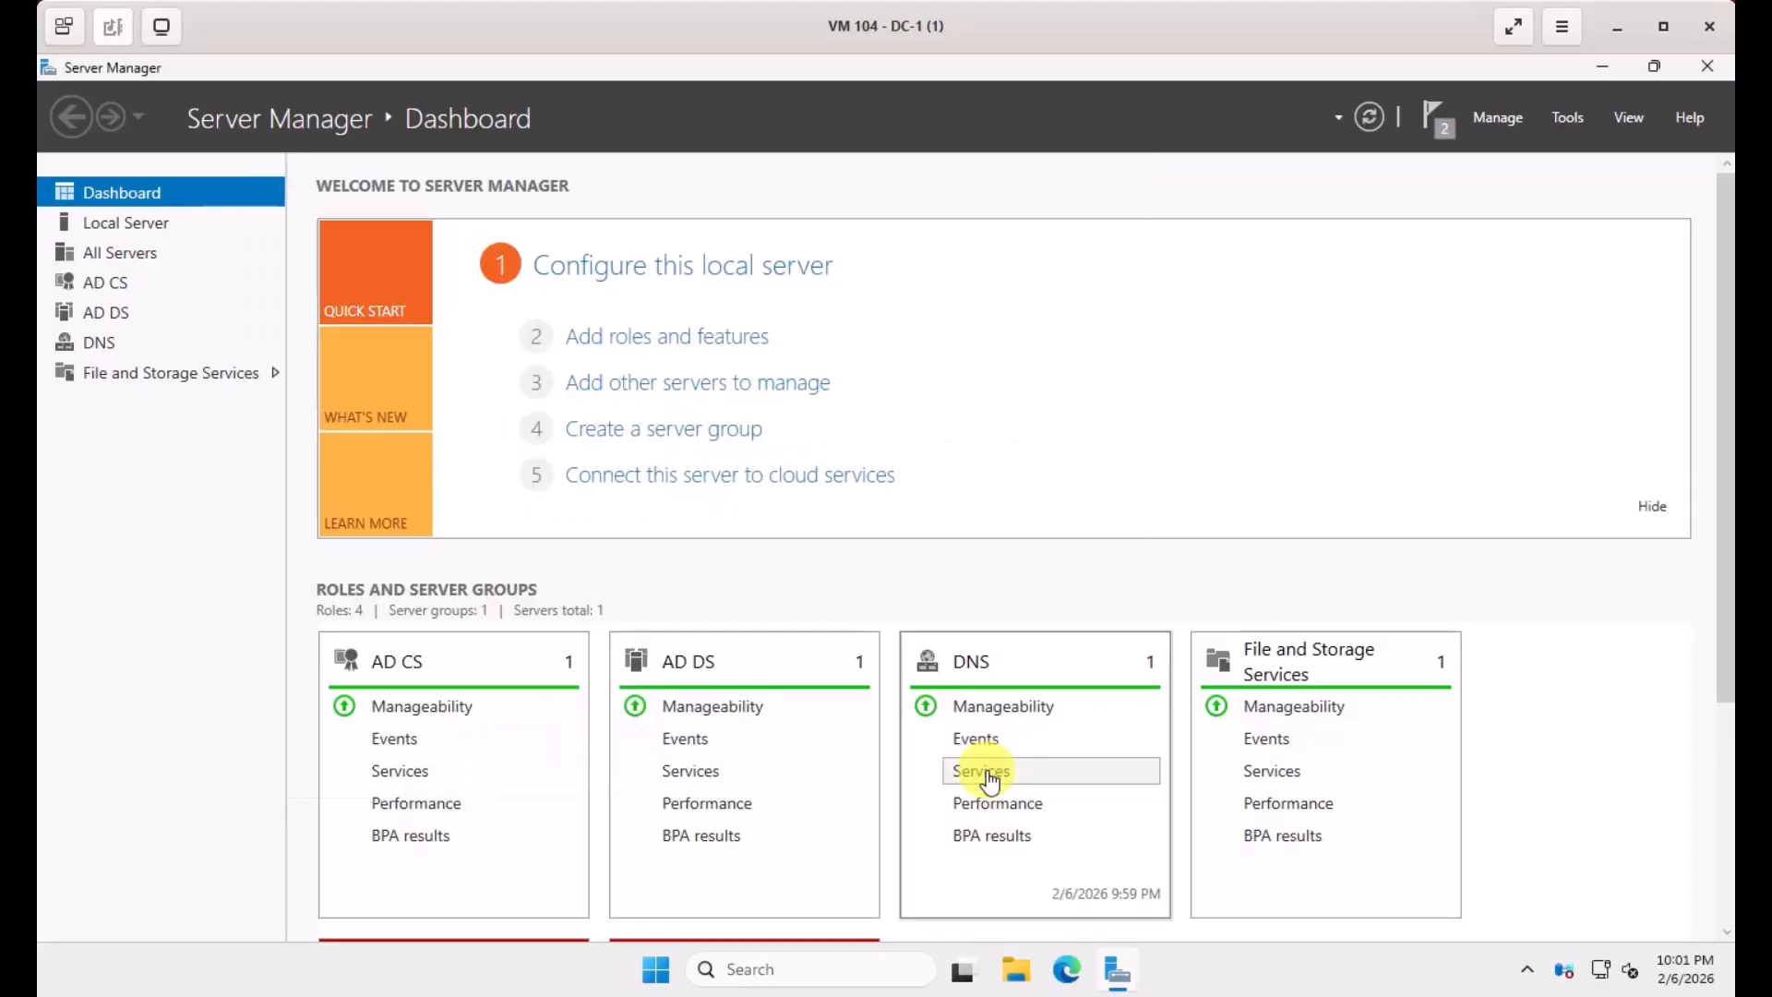